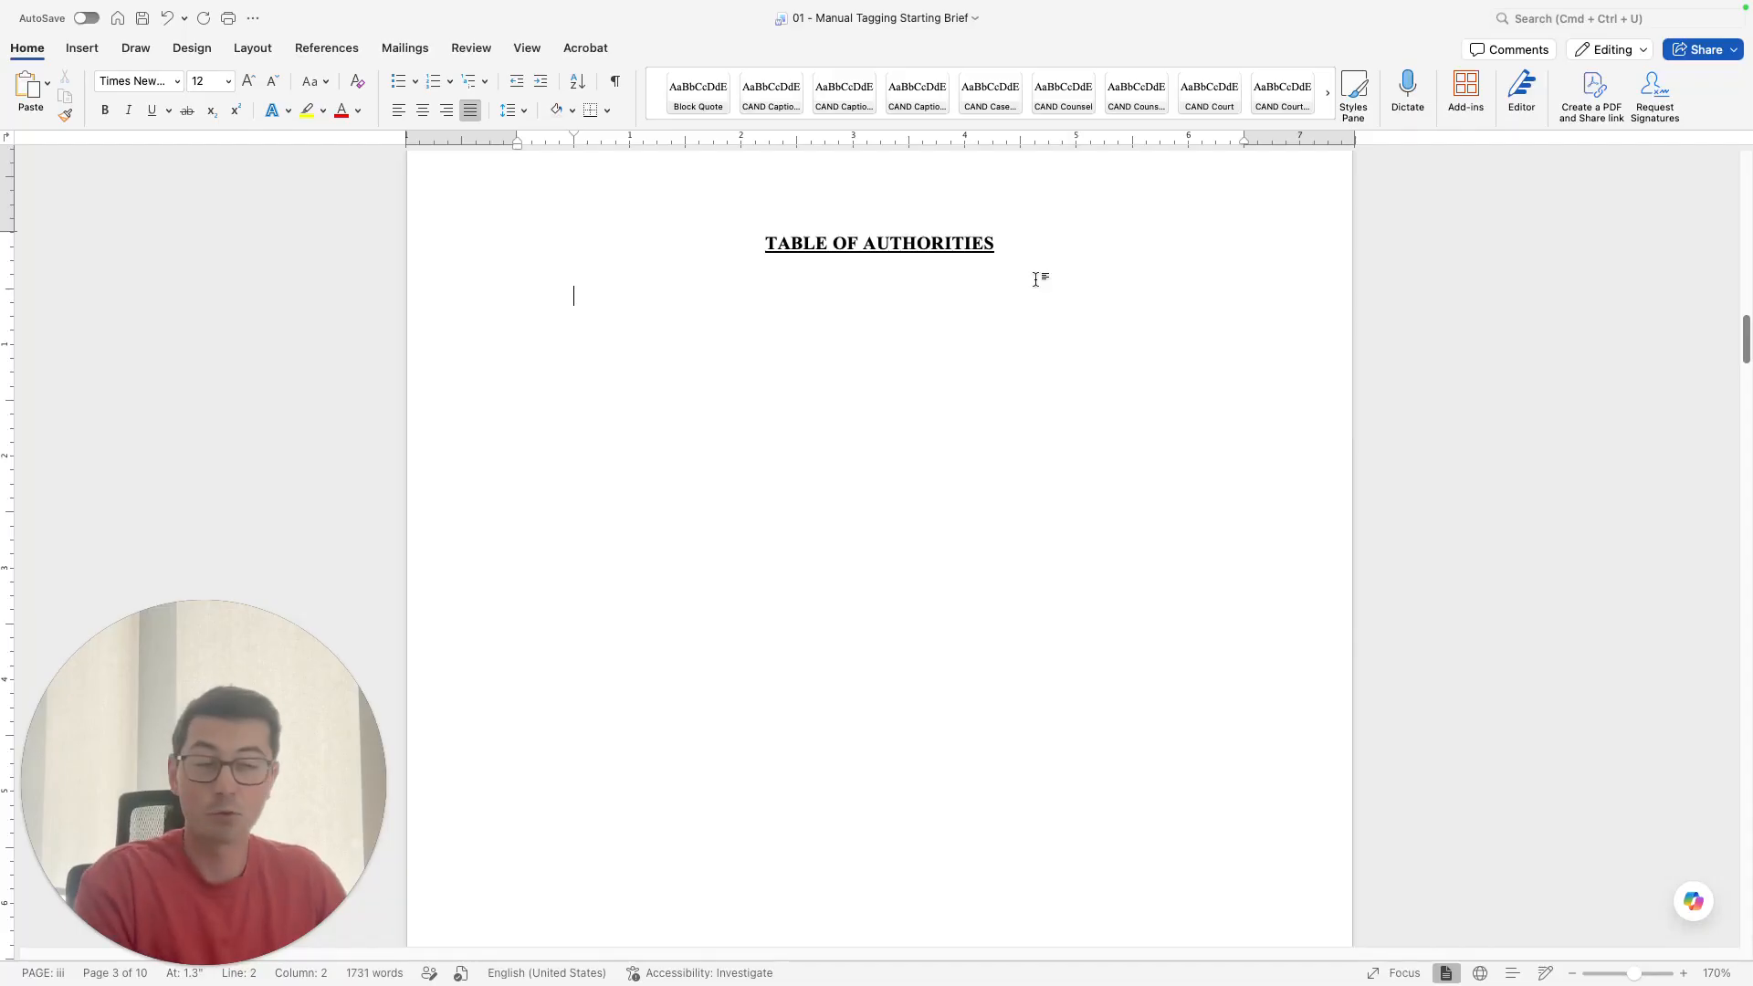
Write a sample entry "Citation 1" with a row of dots and page number 1 below the Table of Authorities heading
key(Return)
text(Citation)
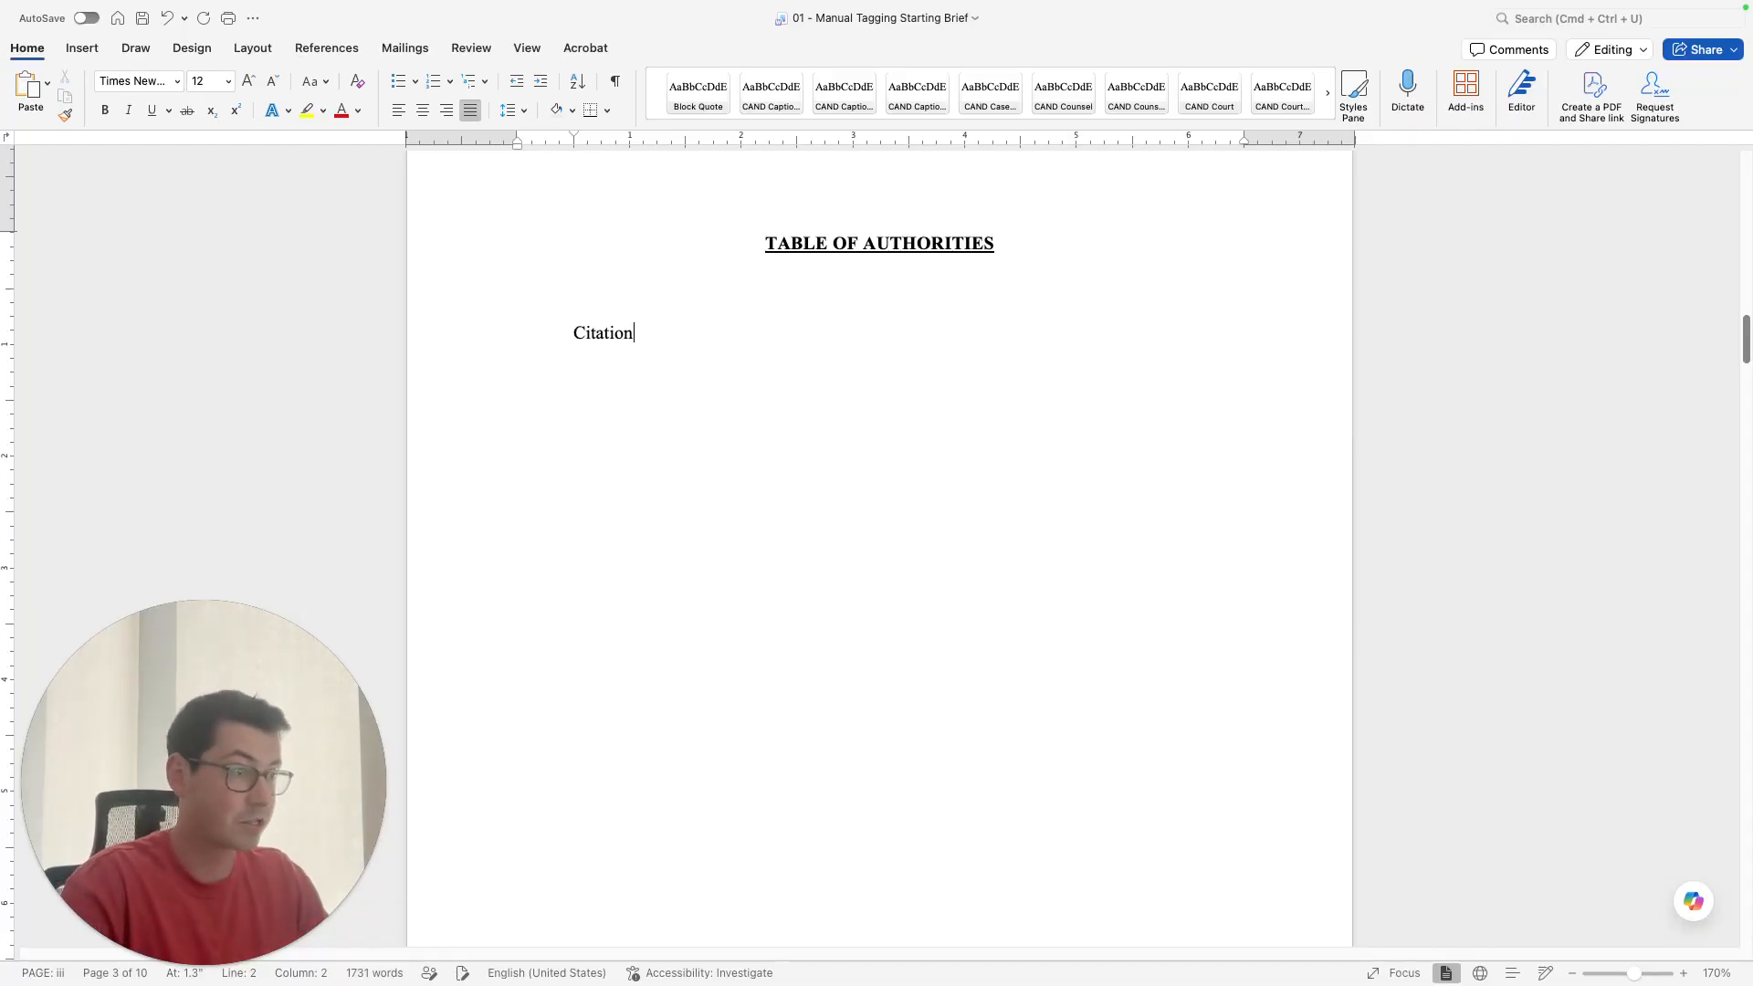
text( 1............)
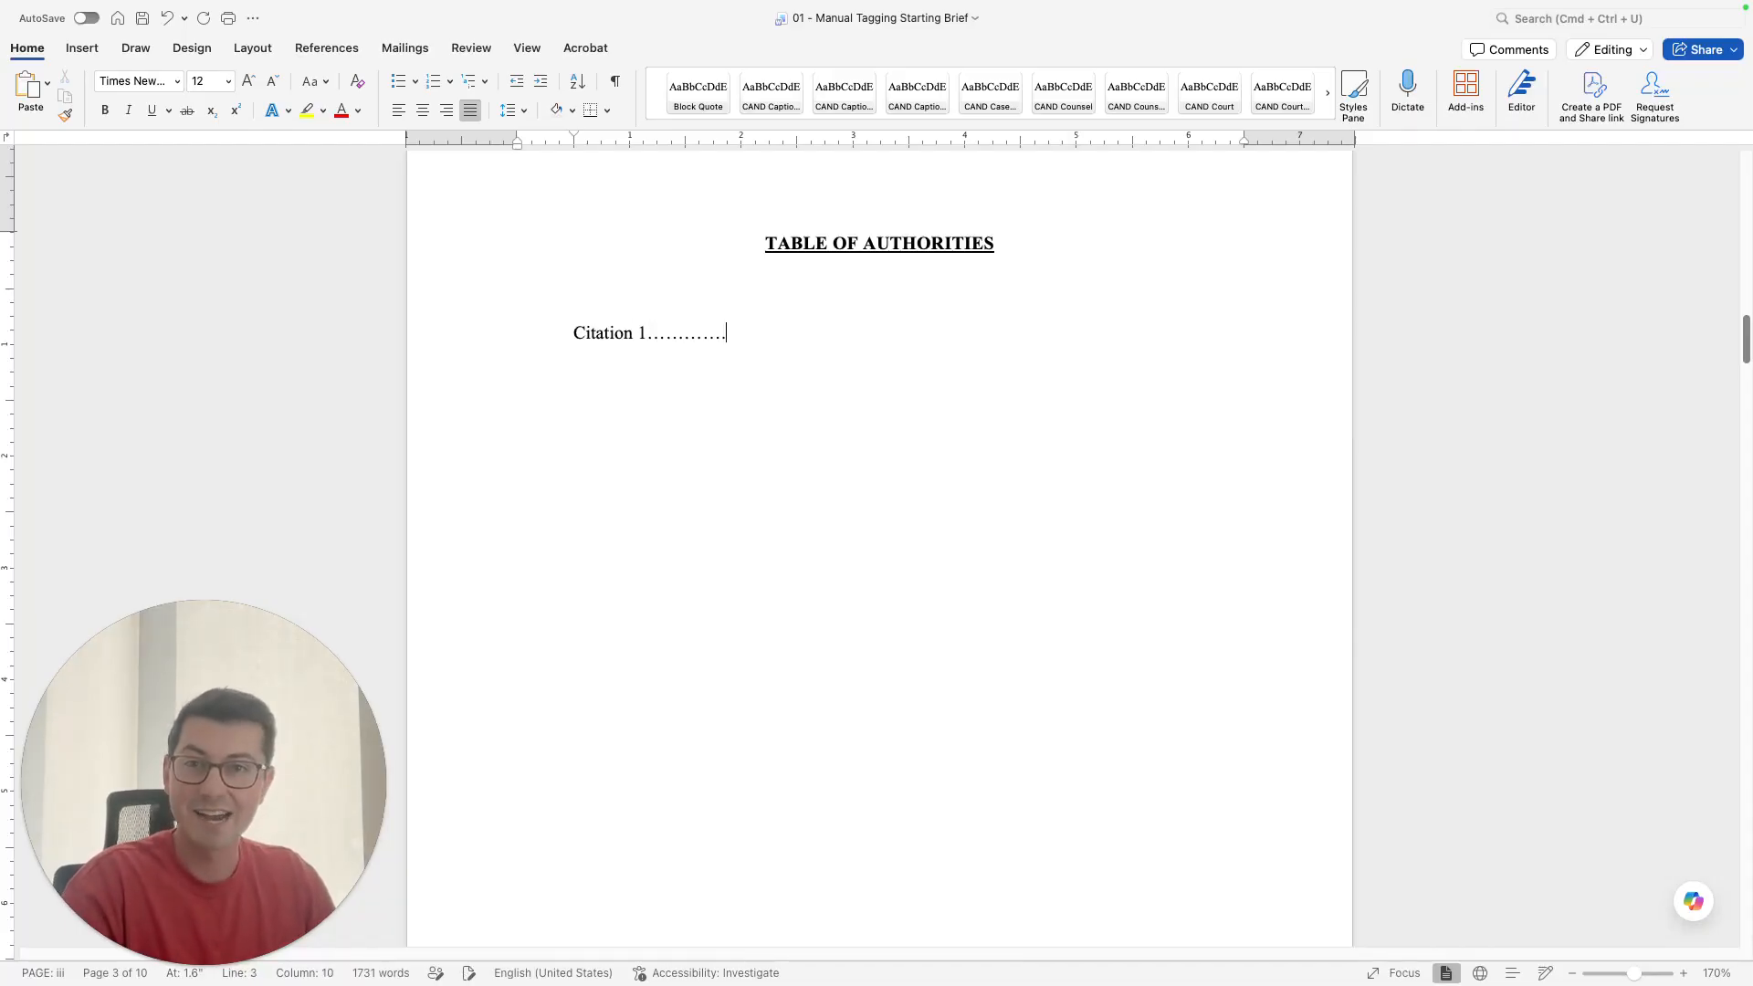
text(.....1)
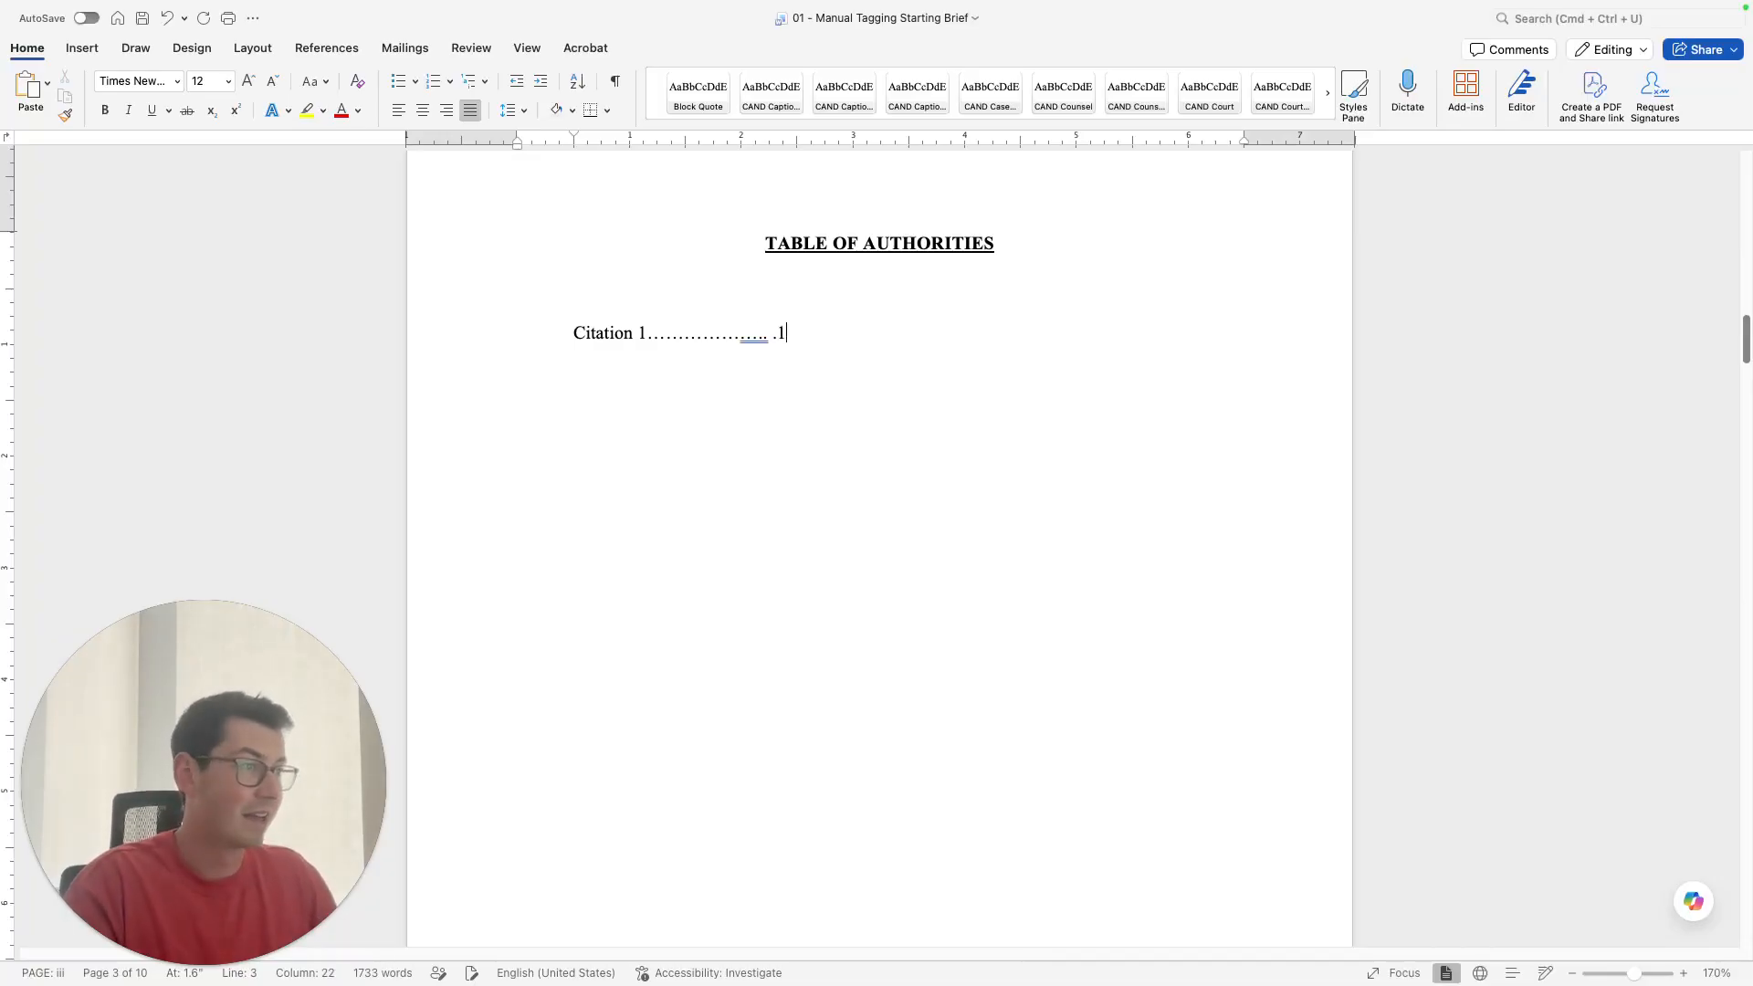
Find the CPLR 3211(a)(7) citation in the Legal Standard section and add "CPLR3211....." as a manual entry below Citation 1
scroll(1048, 364, down, 20)
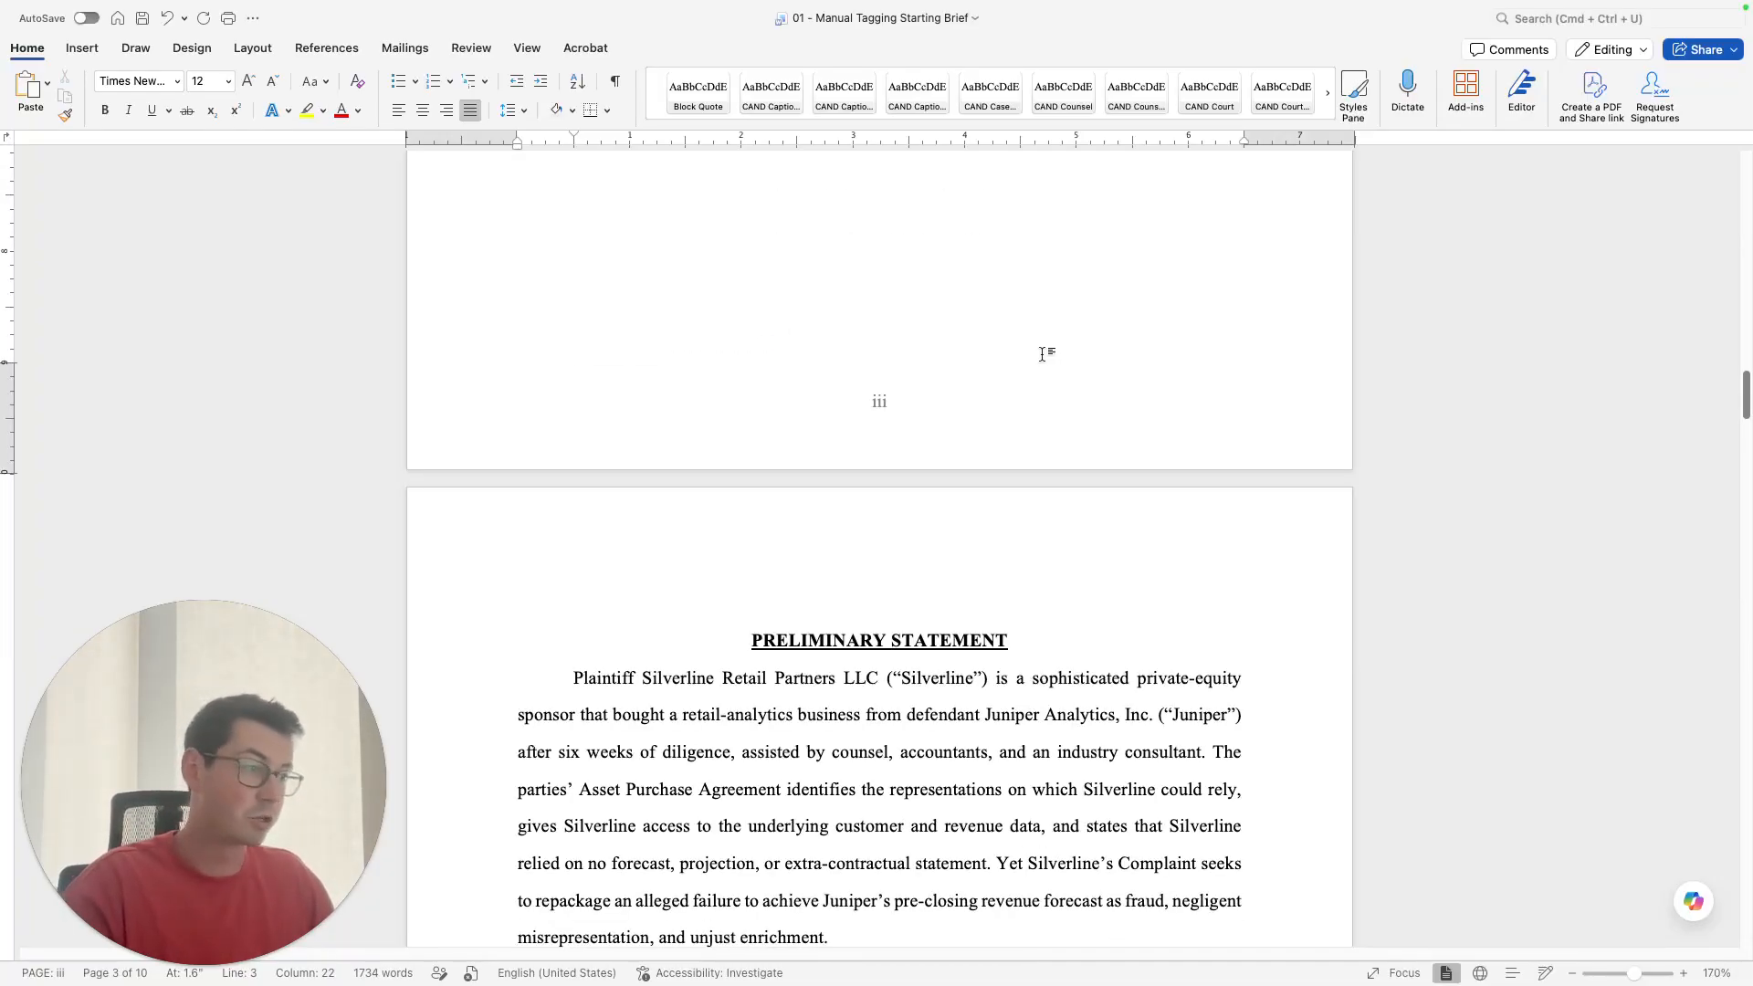
scroll(1042, 351, down, 10)
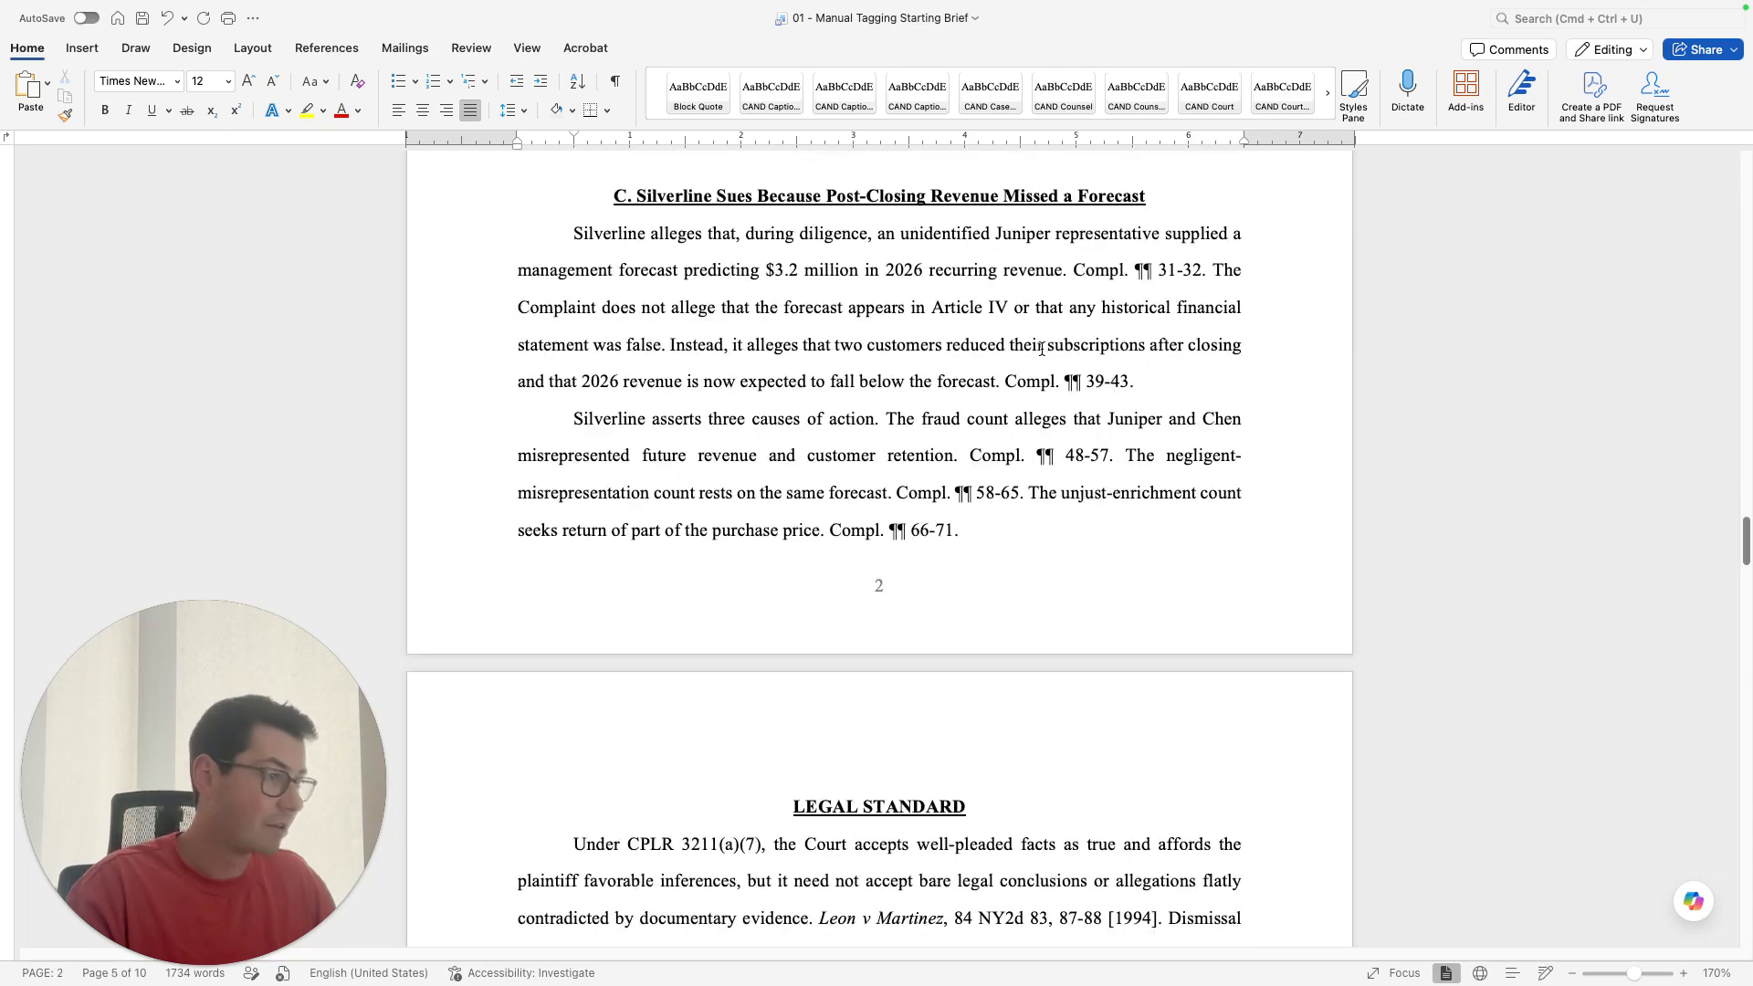
drag(627, 391, 767, 391)
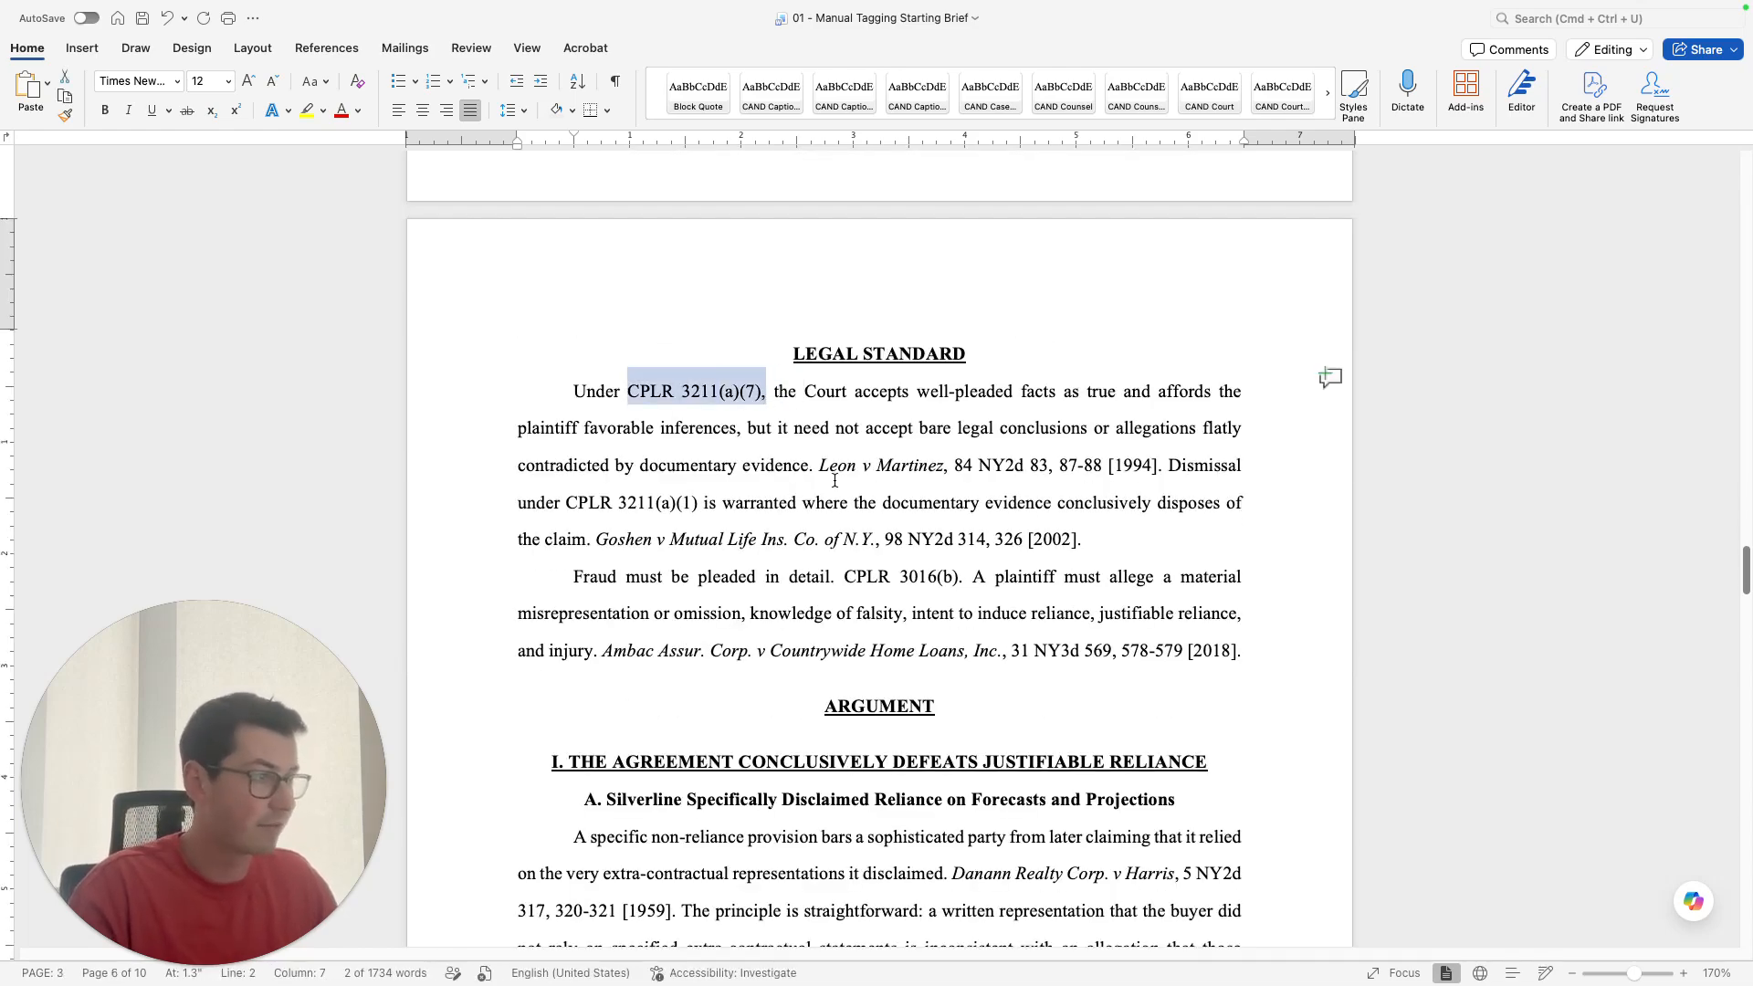
scroll(822, 429, down, 18)
scroll(949, 506, up, 20)
scroll(944, 512, up, 20)
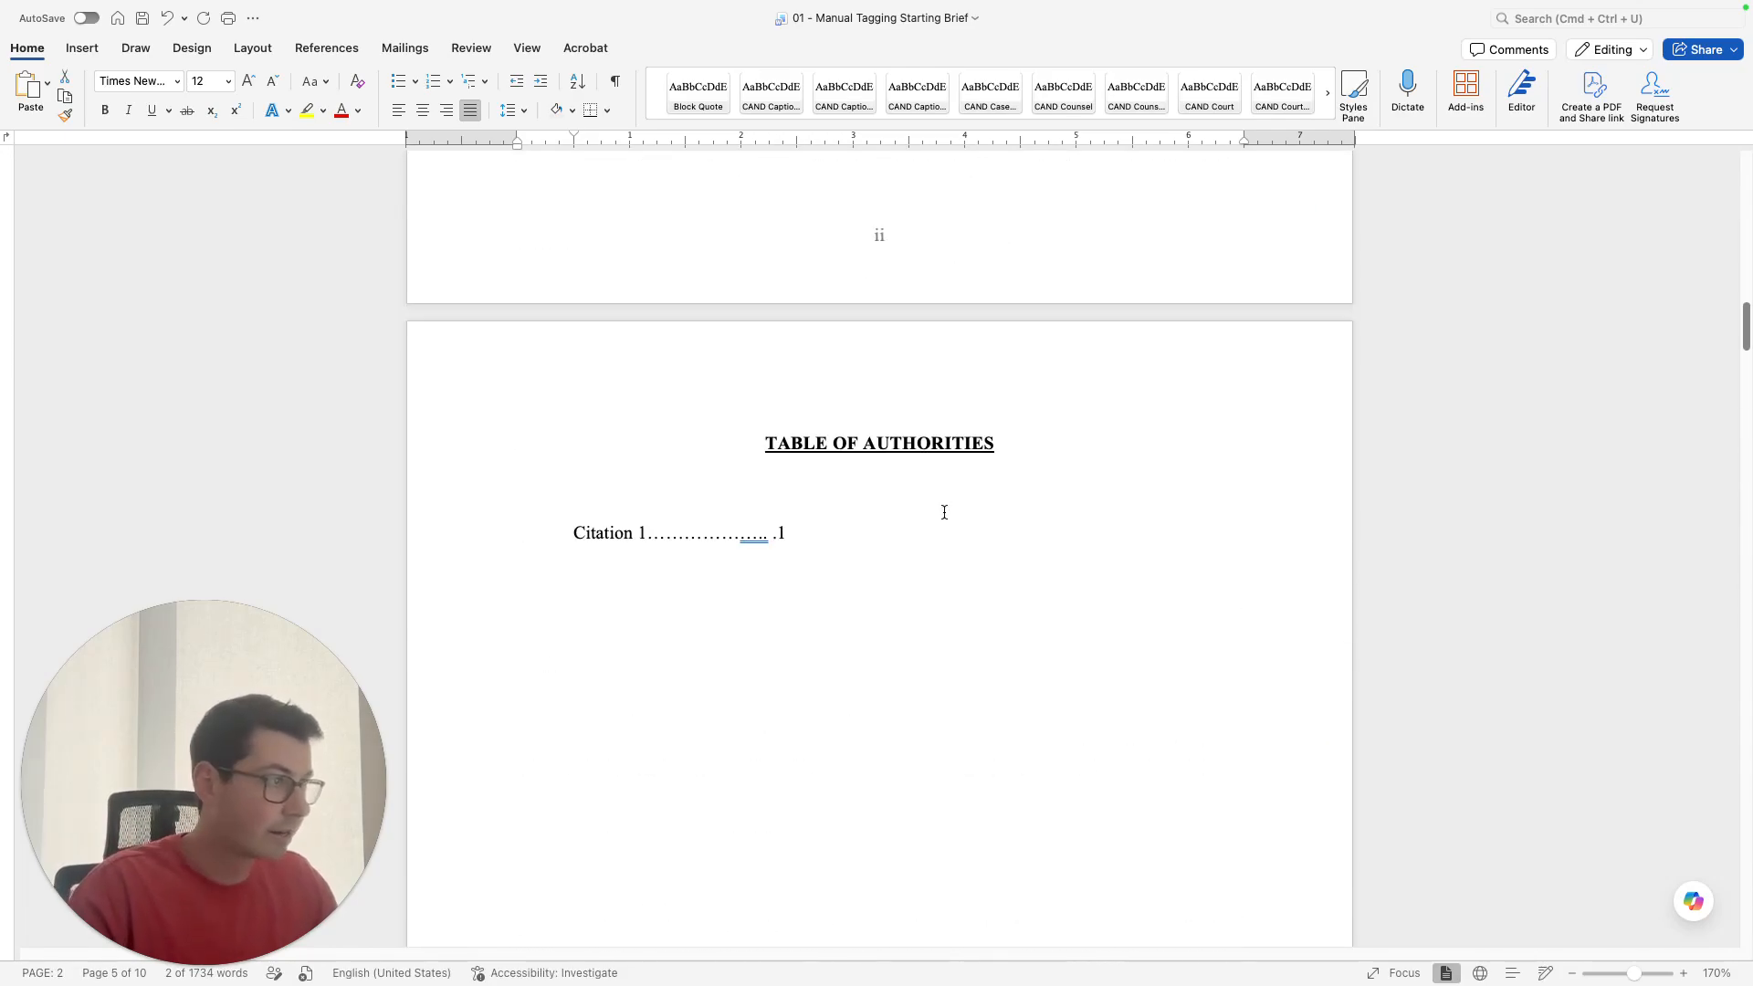
click(924, 593)
text(CPLR)
text(3211)
text(.....)
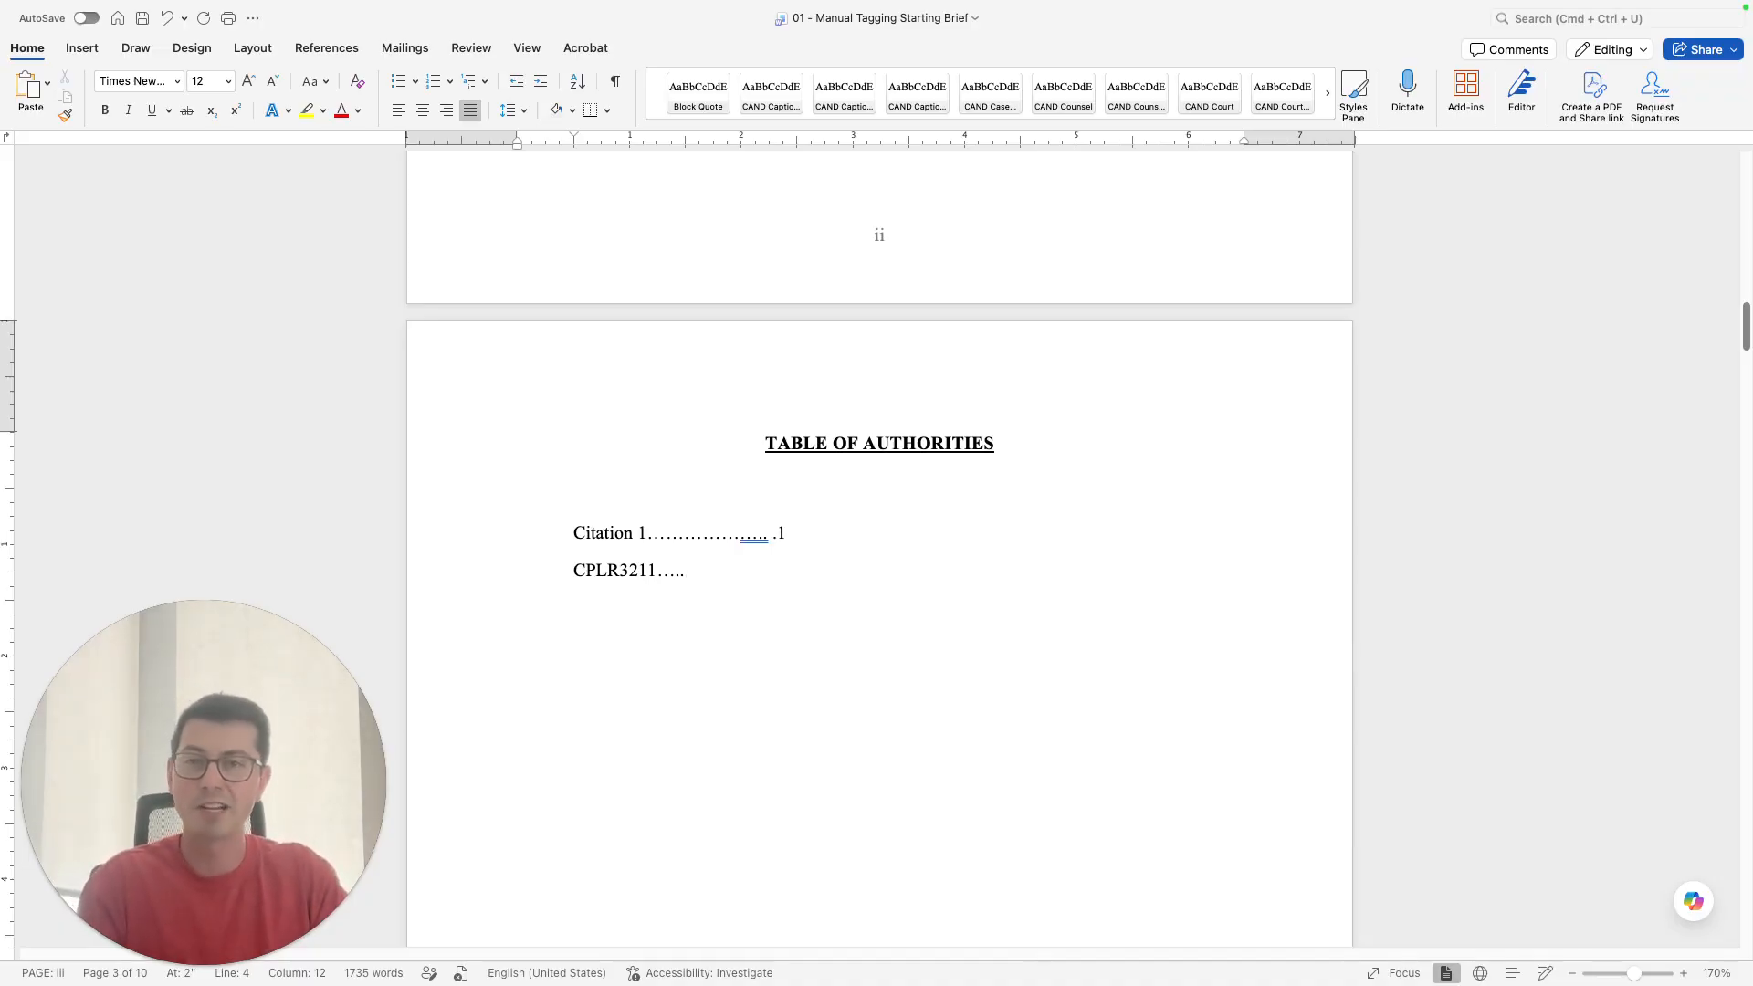
Undo the manually written entries under the Table of Authorities heading
scroll(884, 575, up, 2)
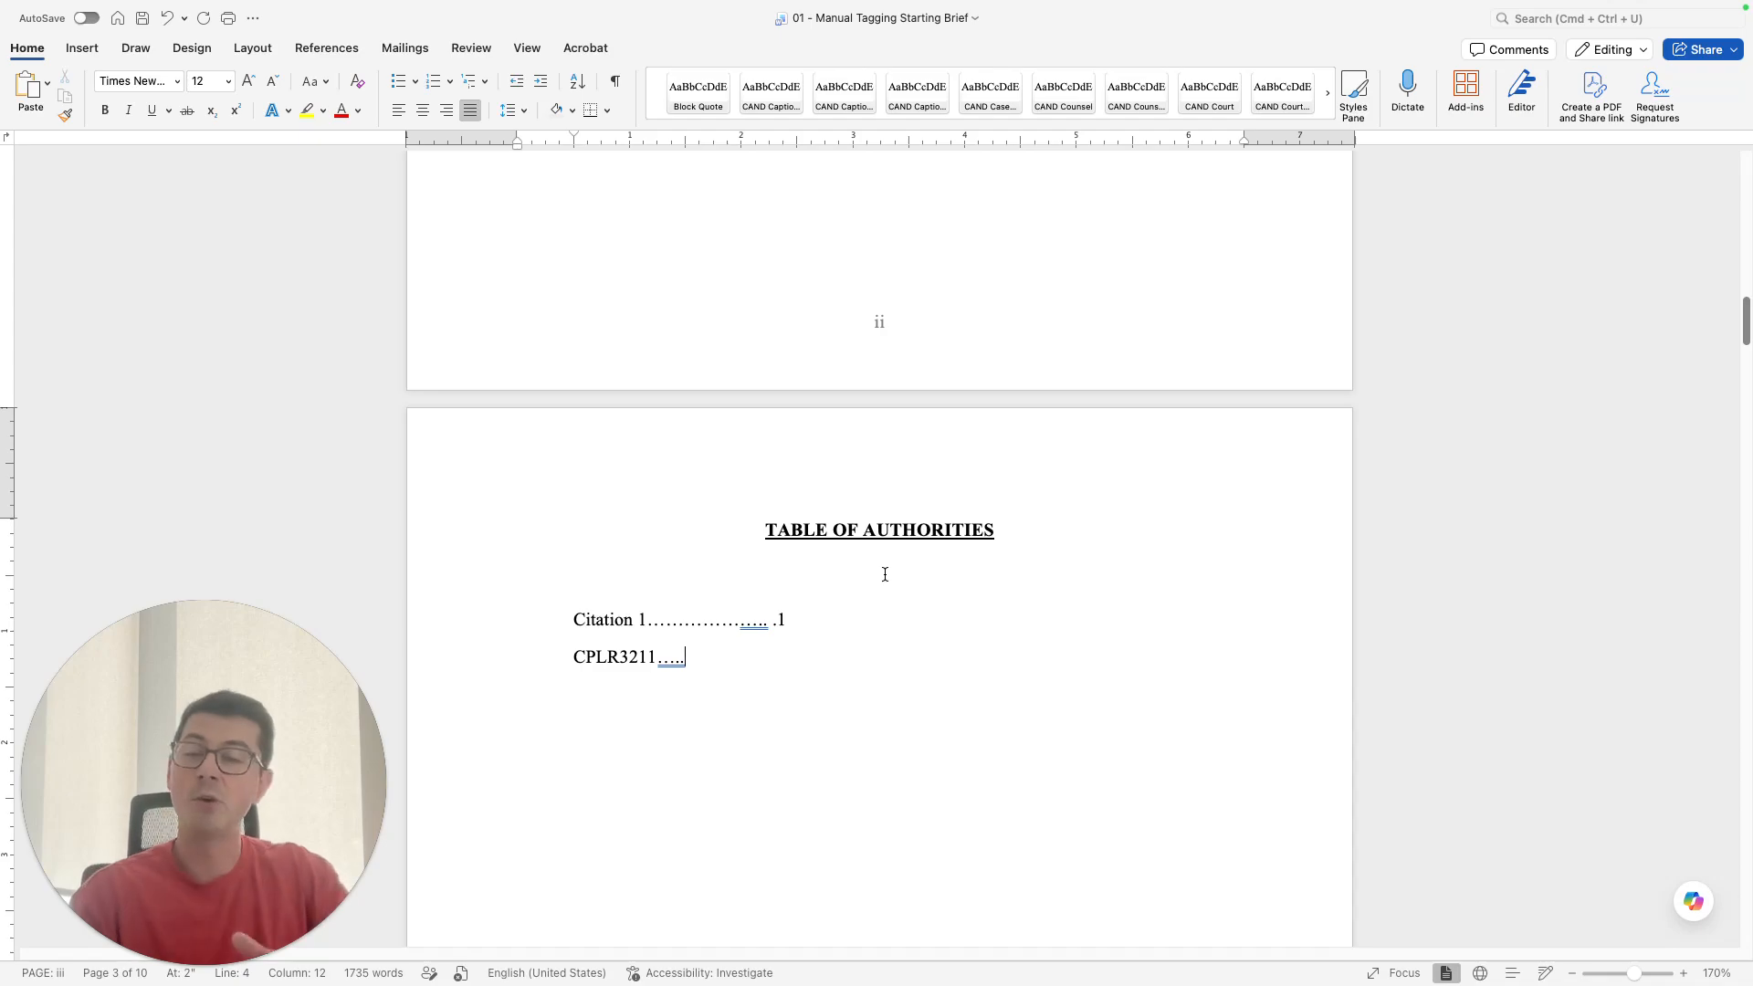
scroll(883, 573, down, 2)
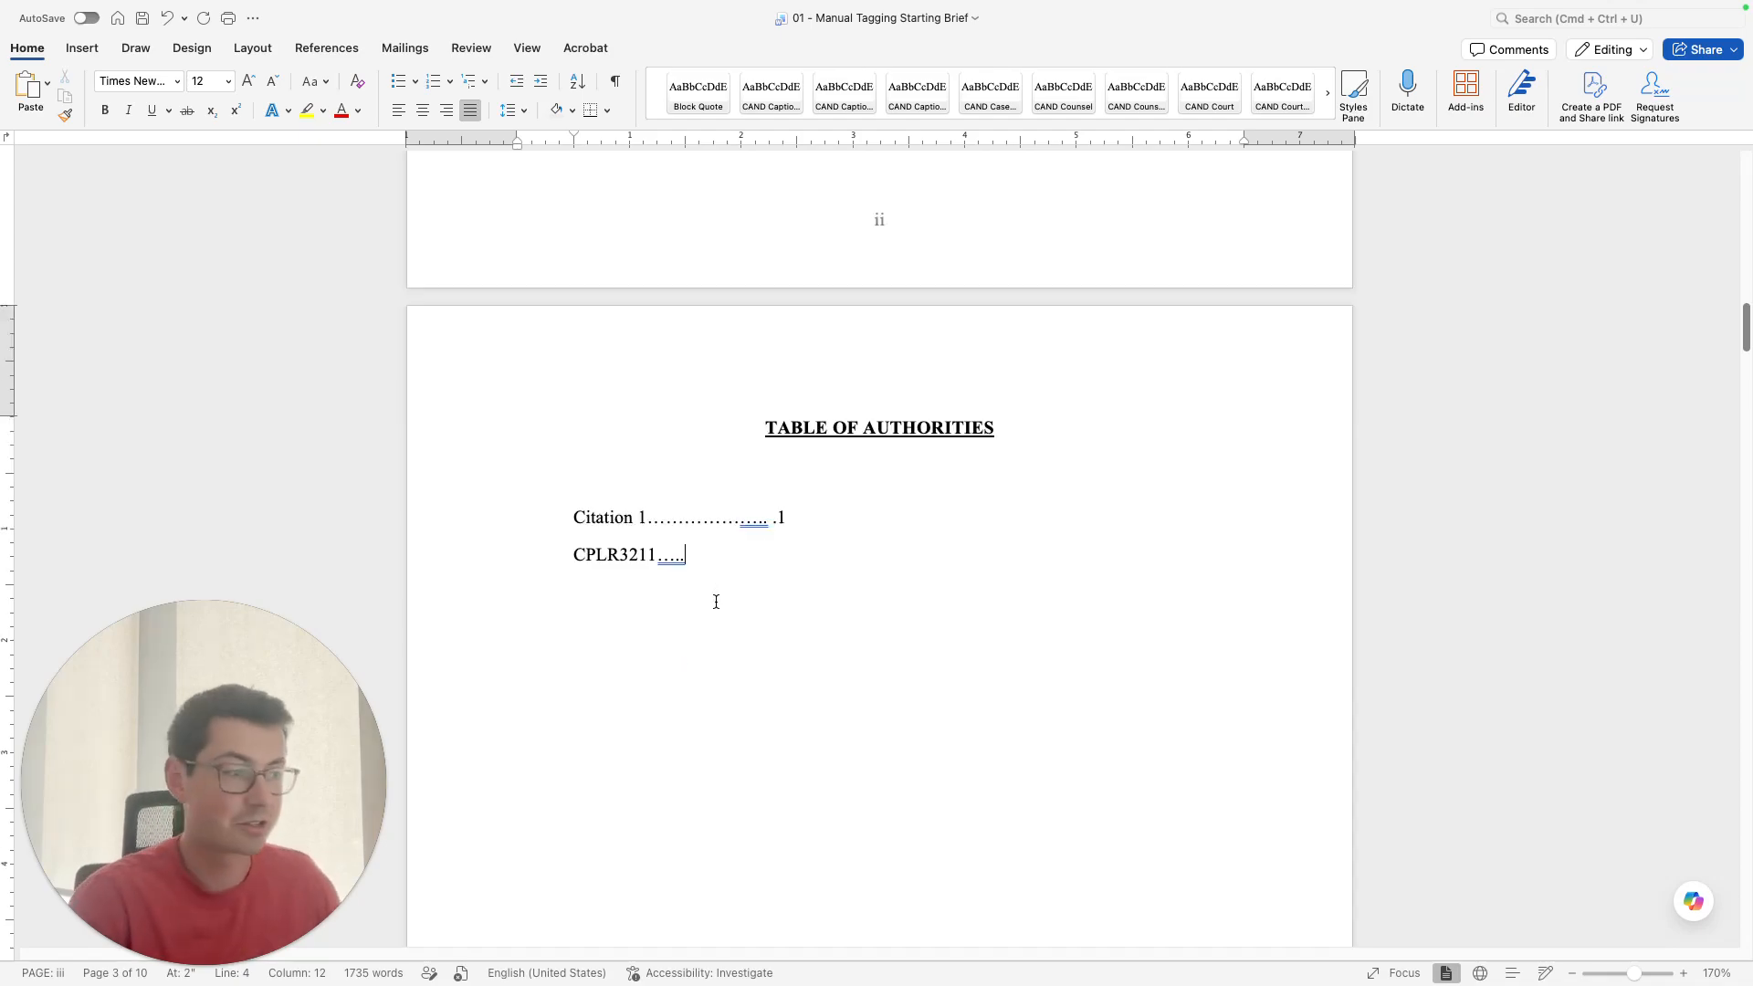
double_click(644, 546)
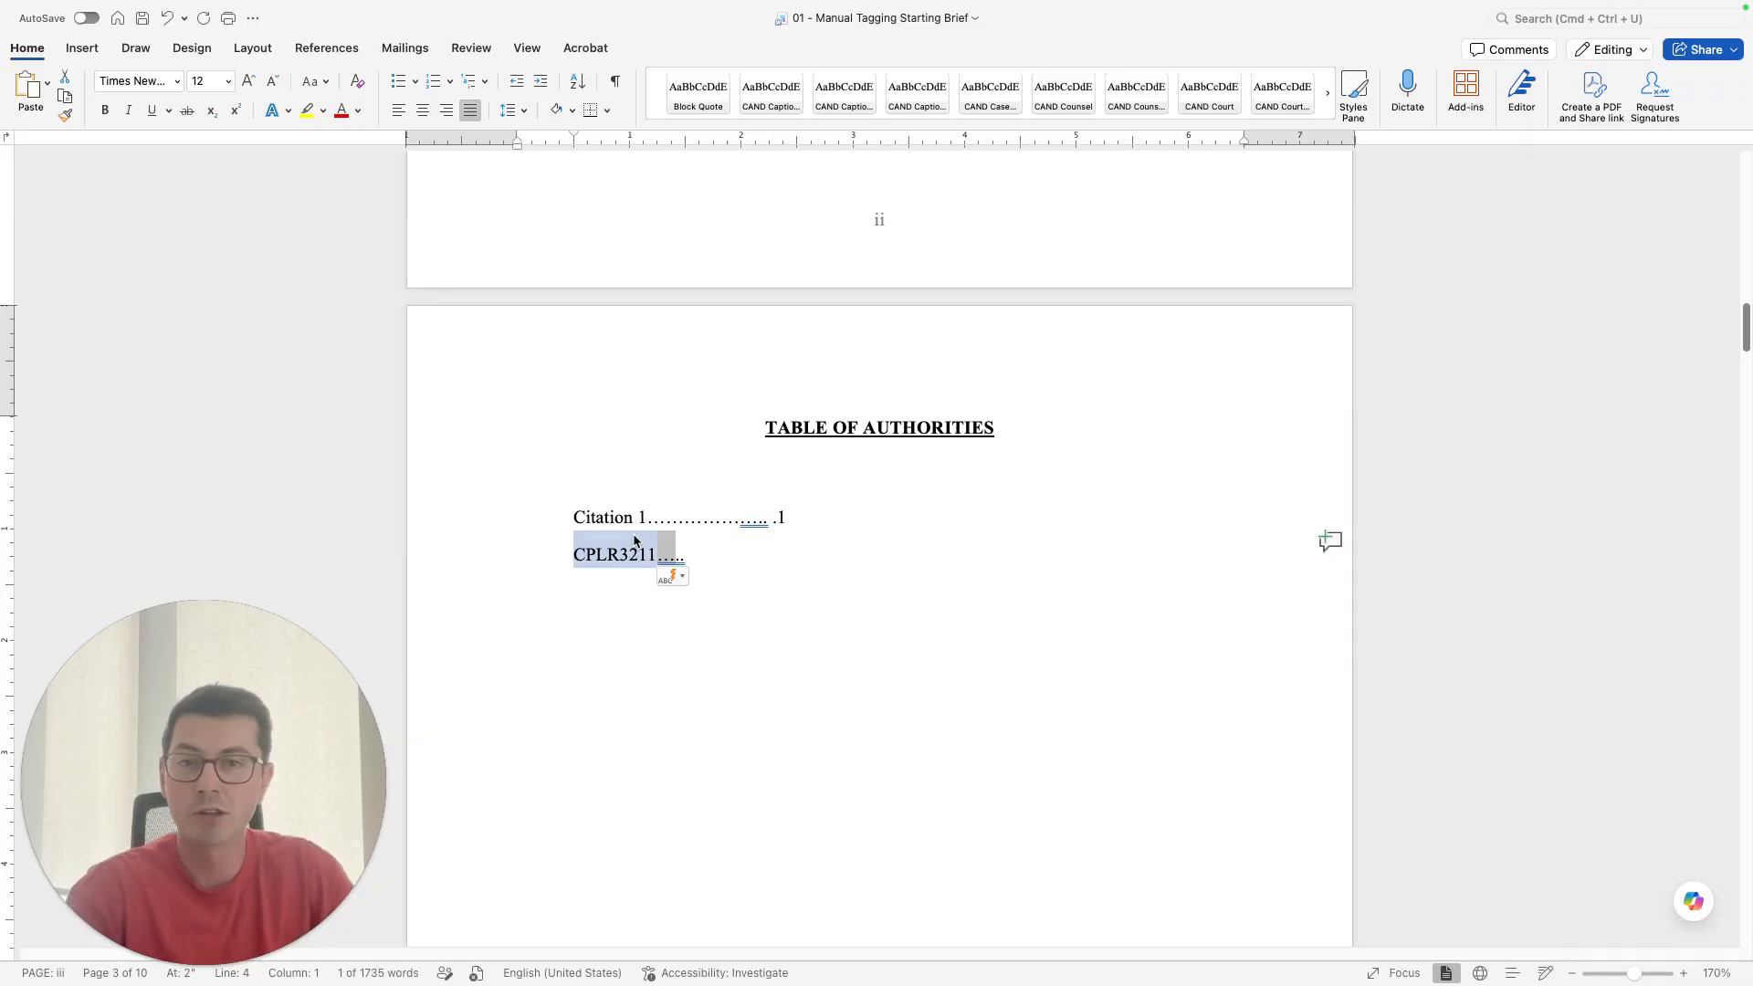
key(super+z)
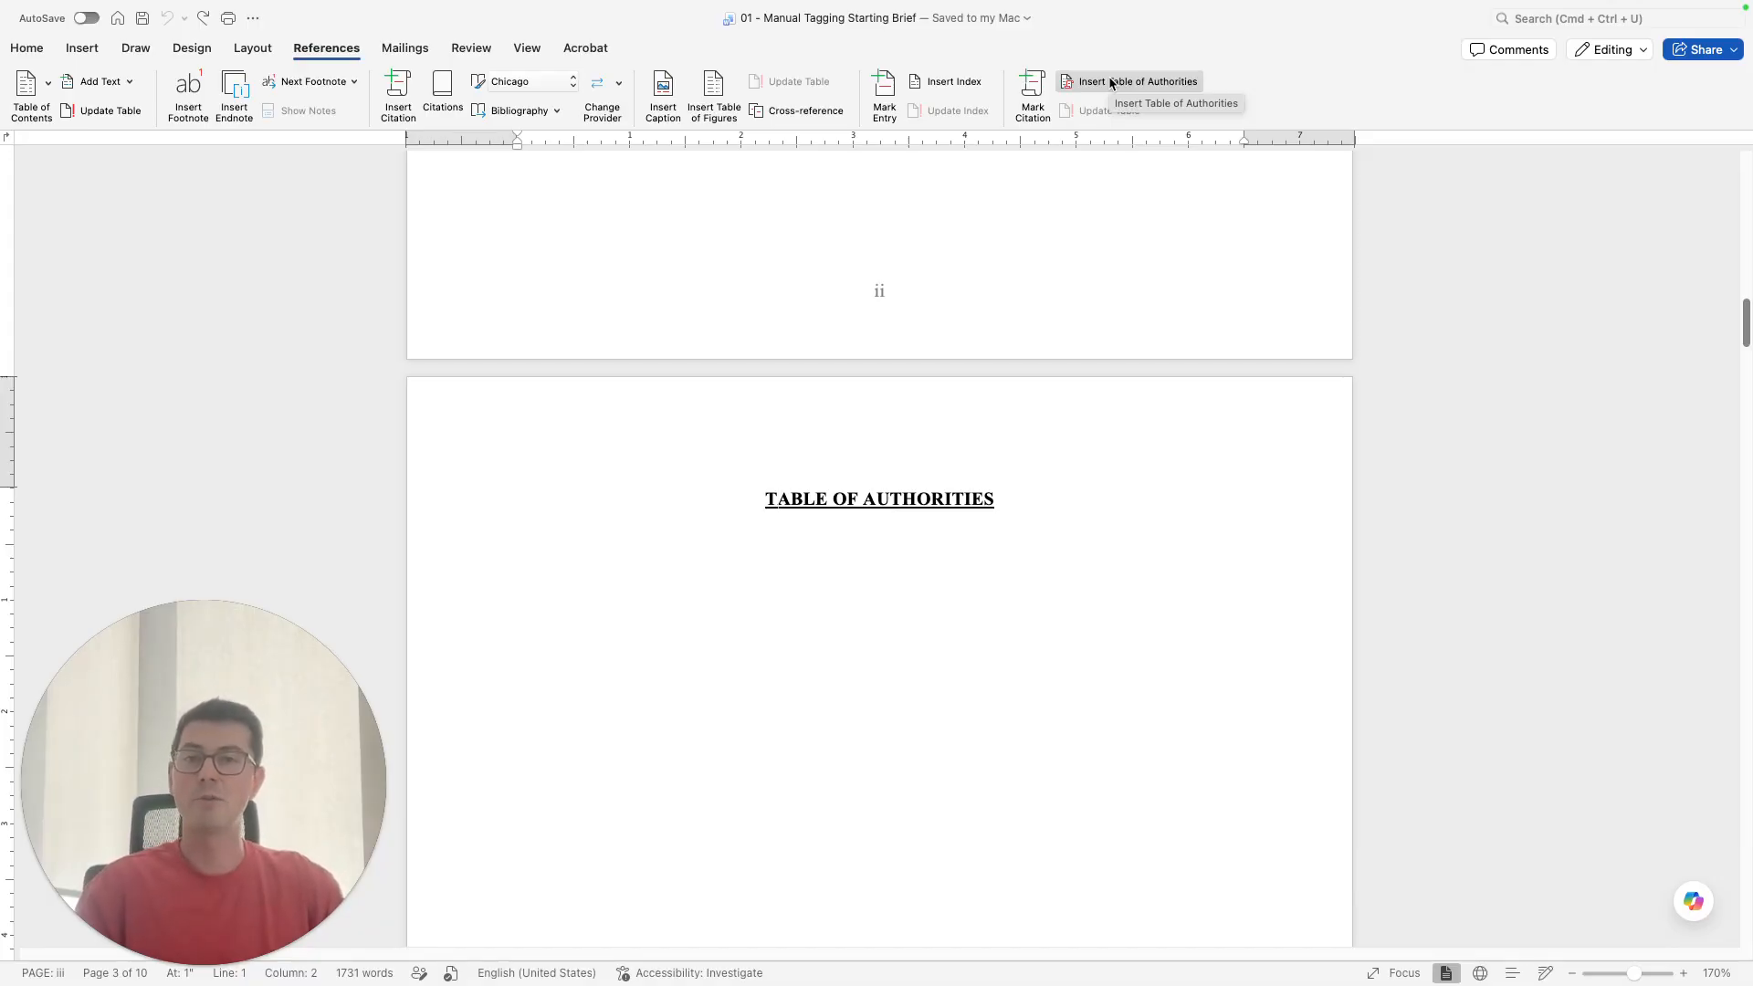
Mark CPLR 3211(a)(7) in the first Legal Standard paragraph as a citation in the Cases category
scroll(1087, 297, down, 20)
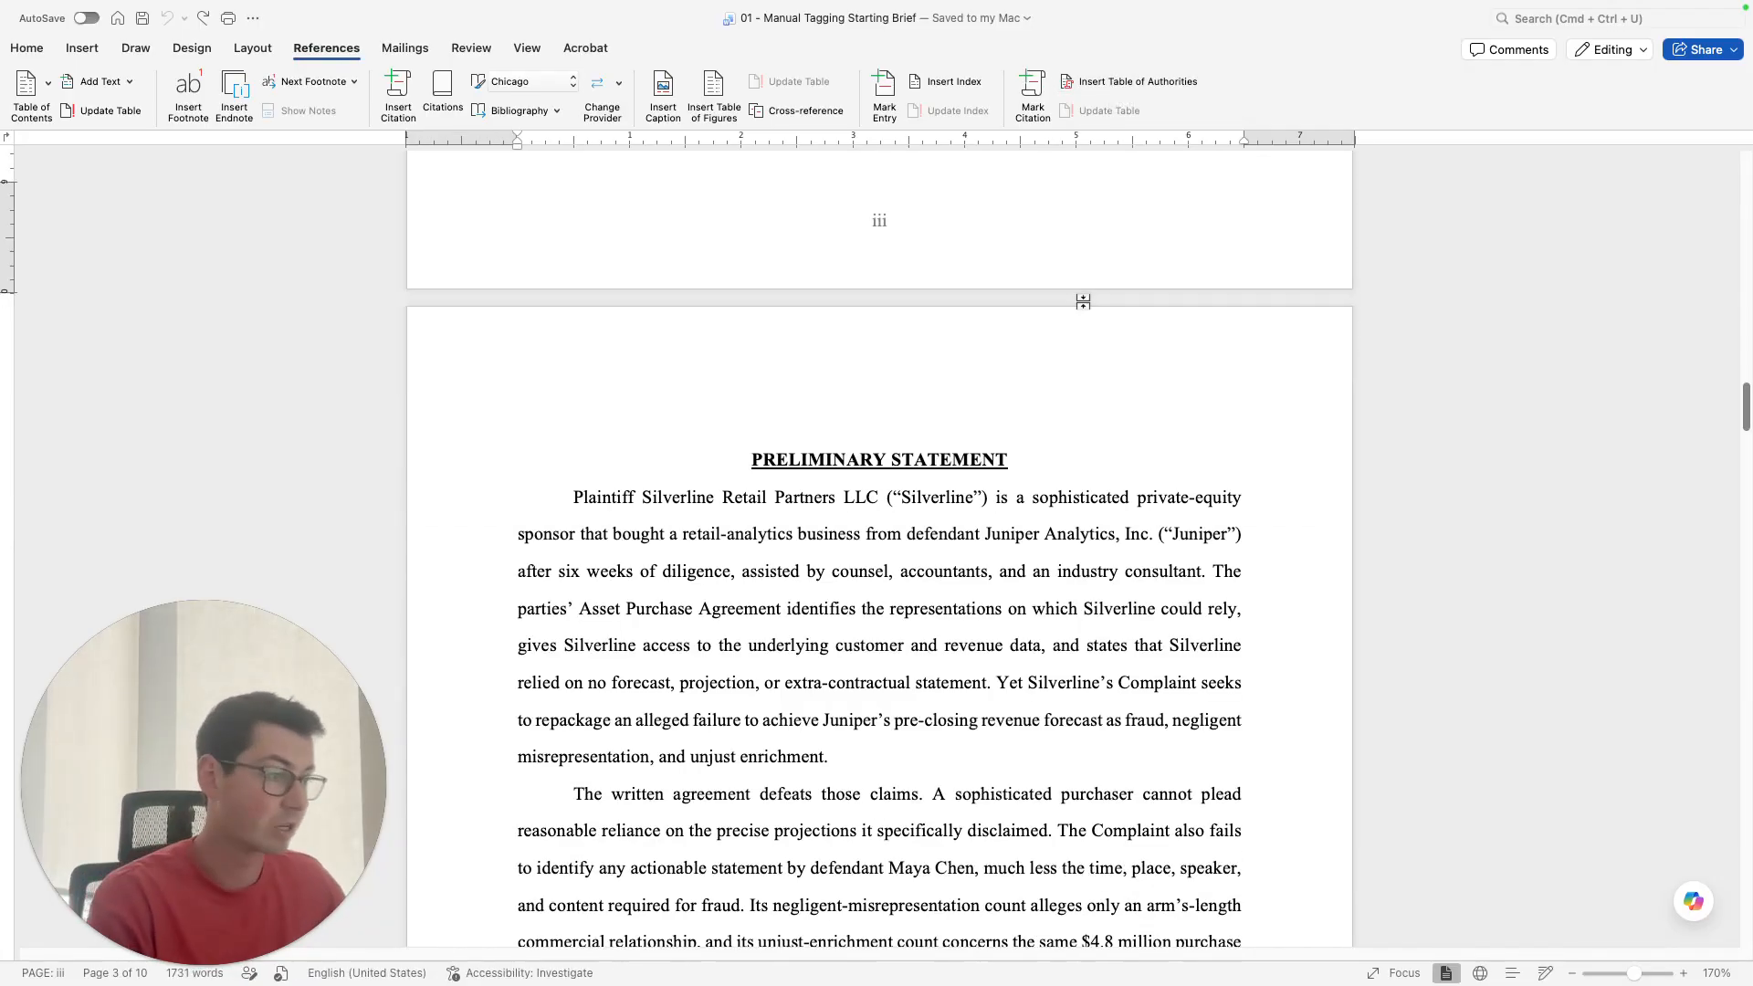
scroll(1073, 269, down, 20)
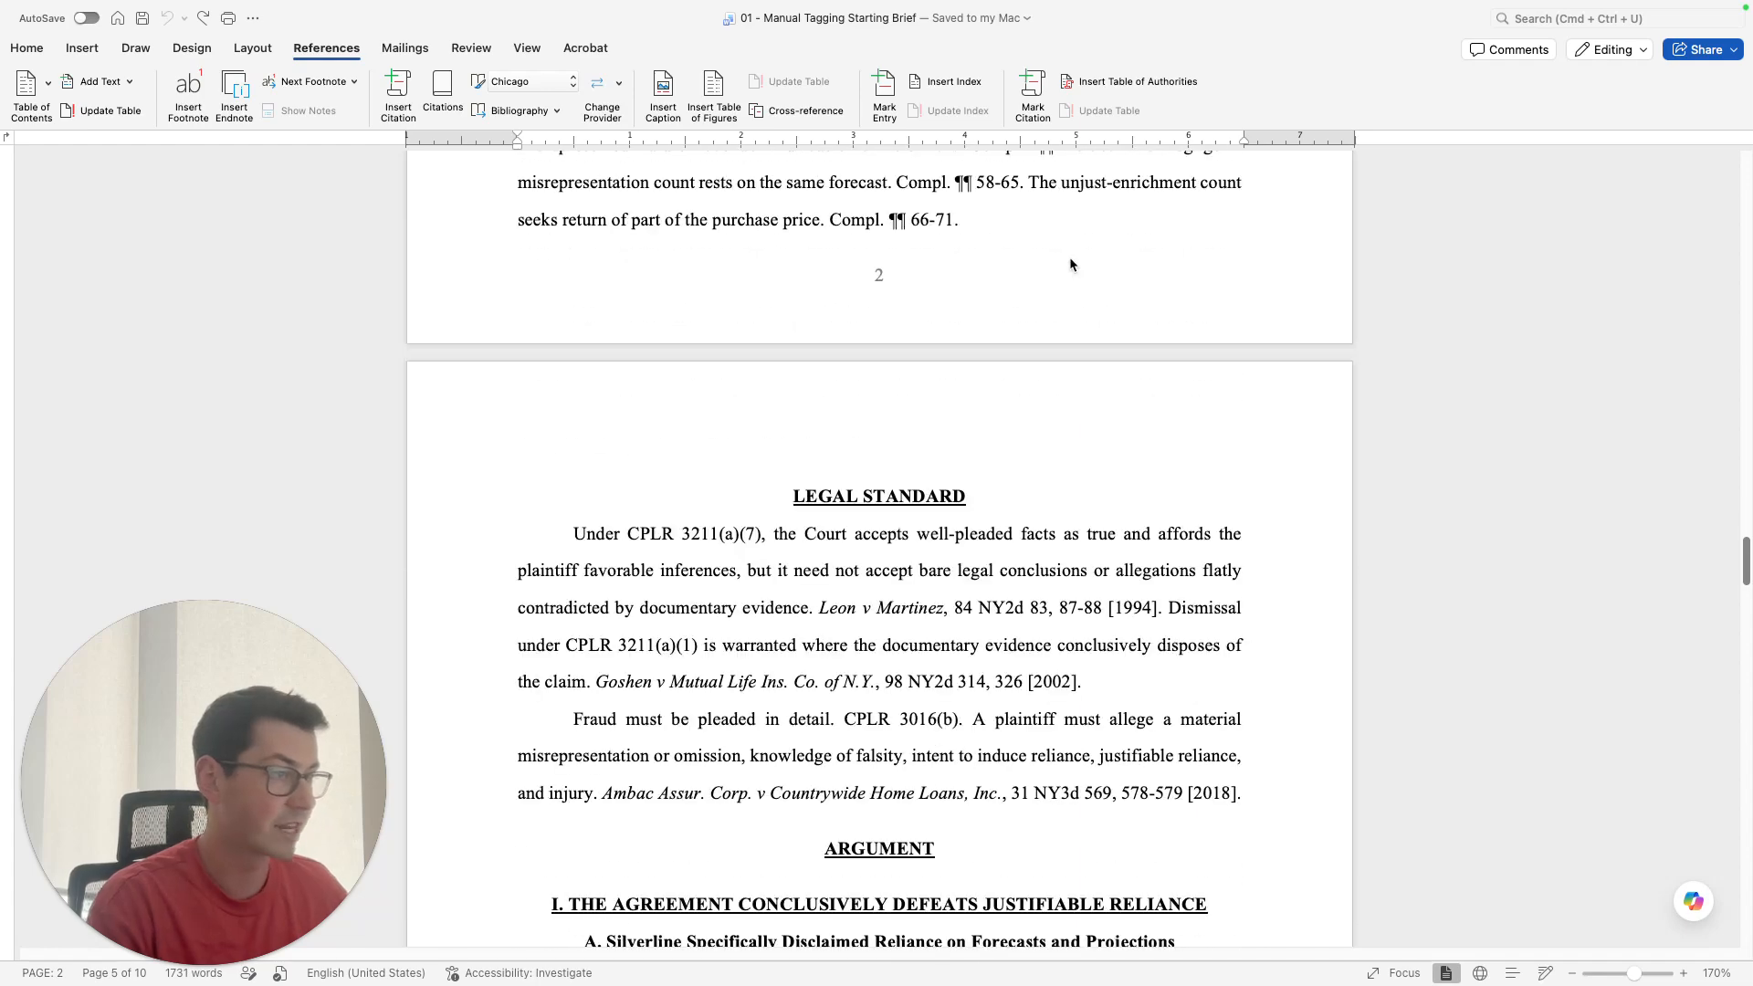
drag(627, 535, 760, 533)
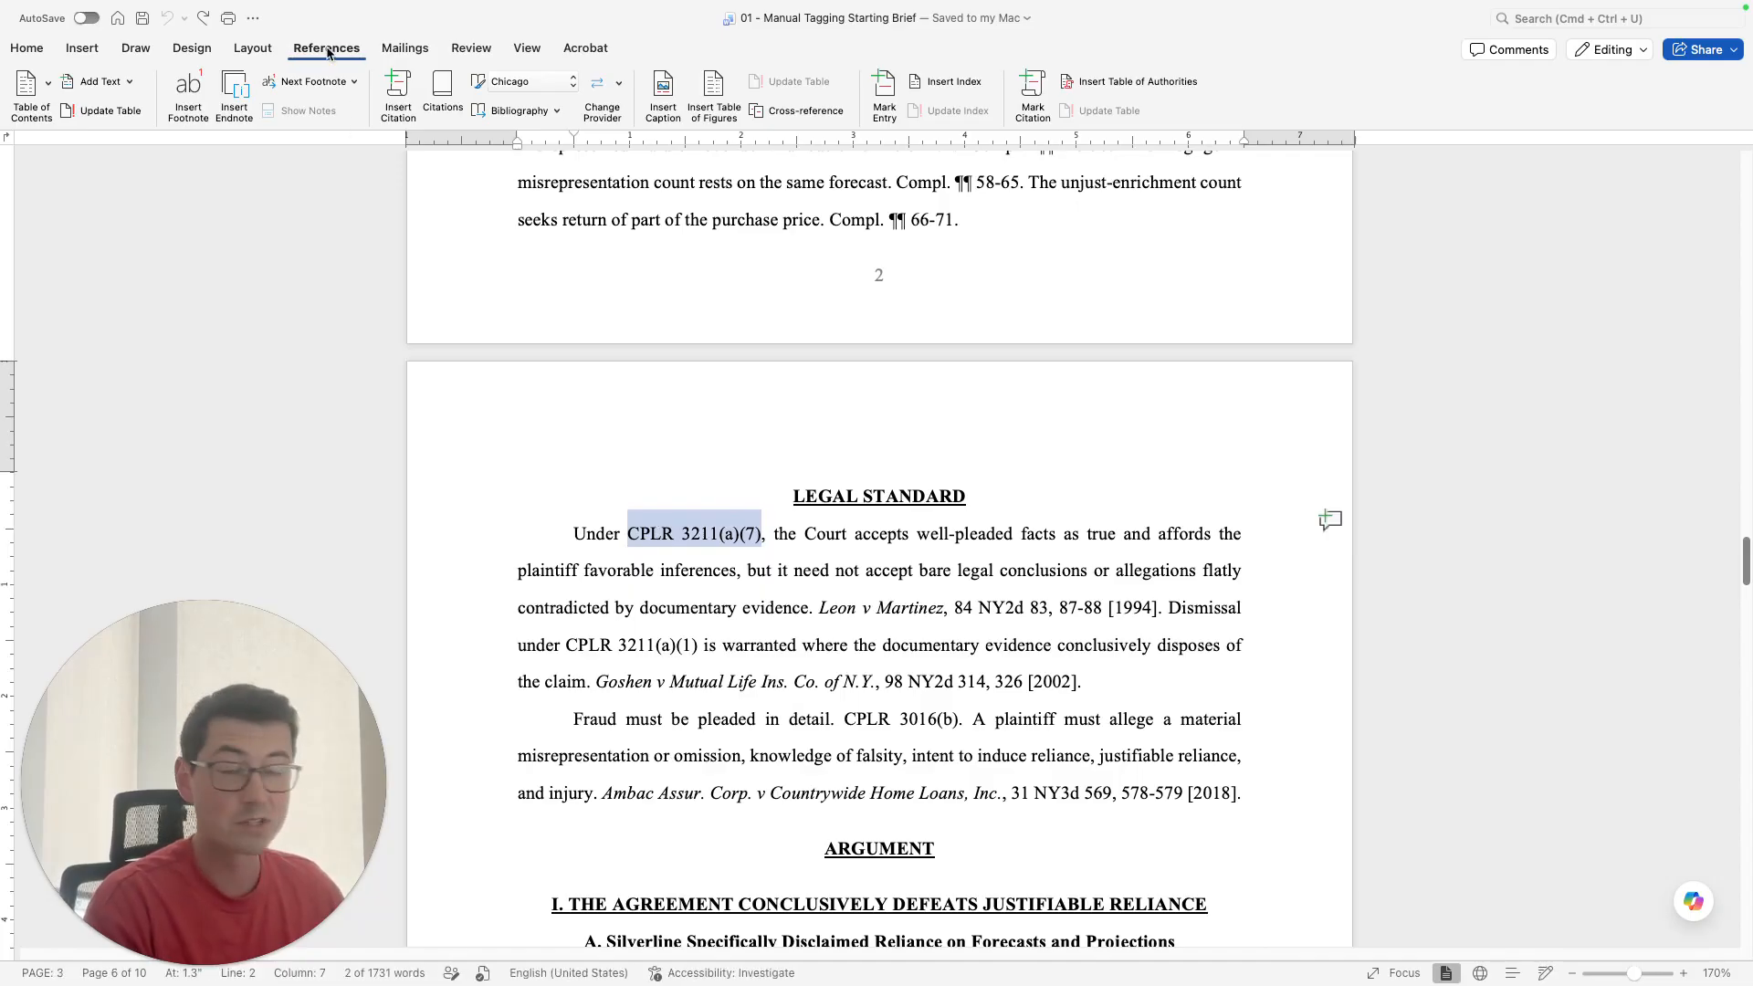
click(1033, 96)
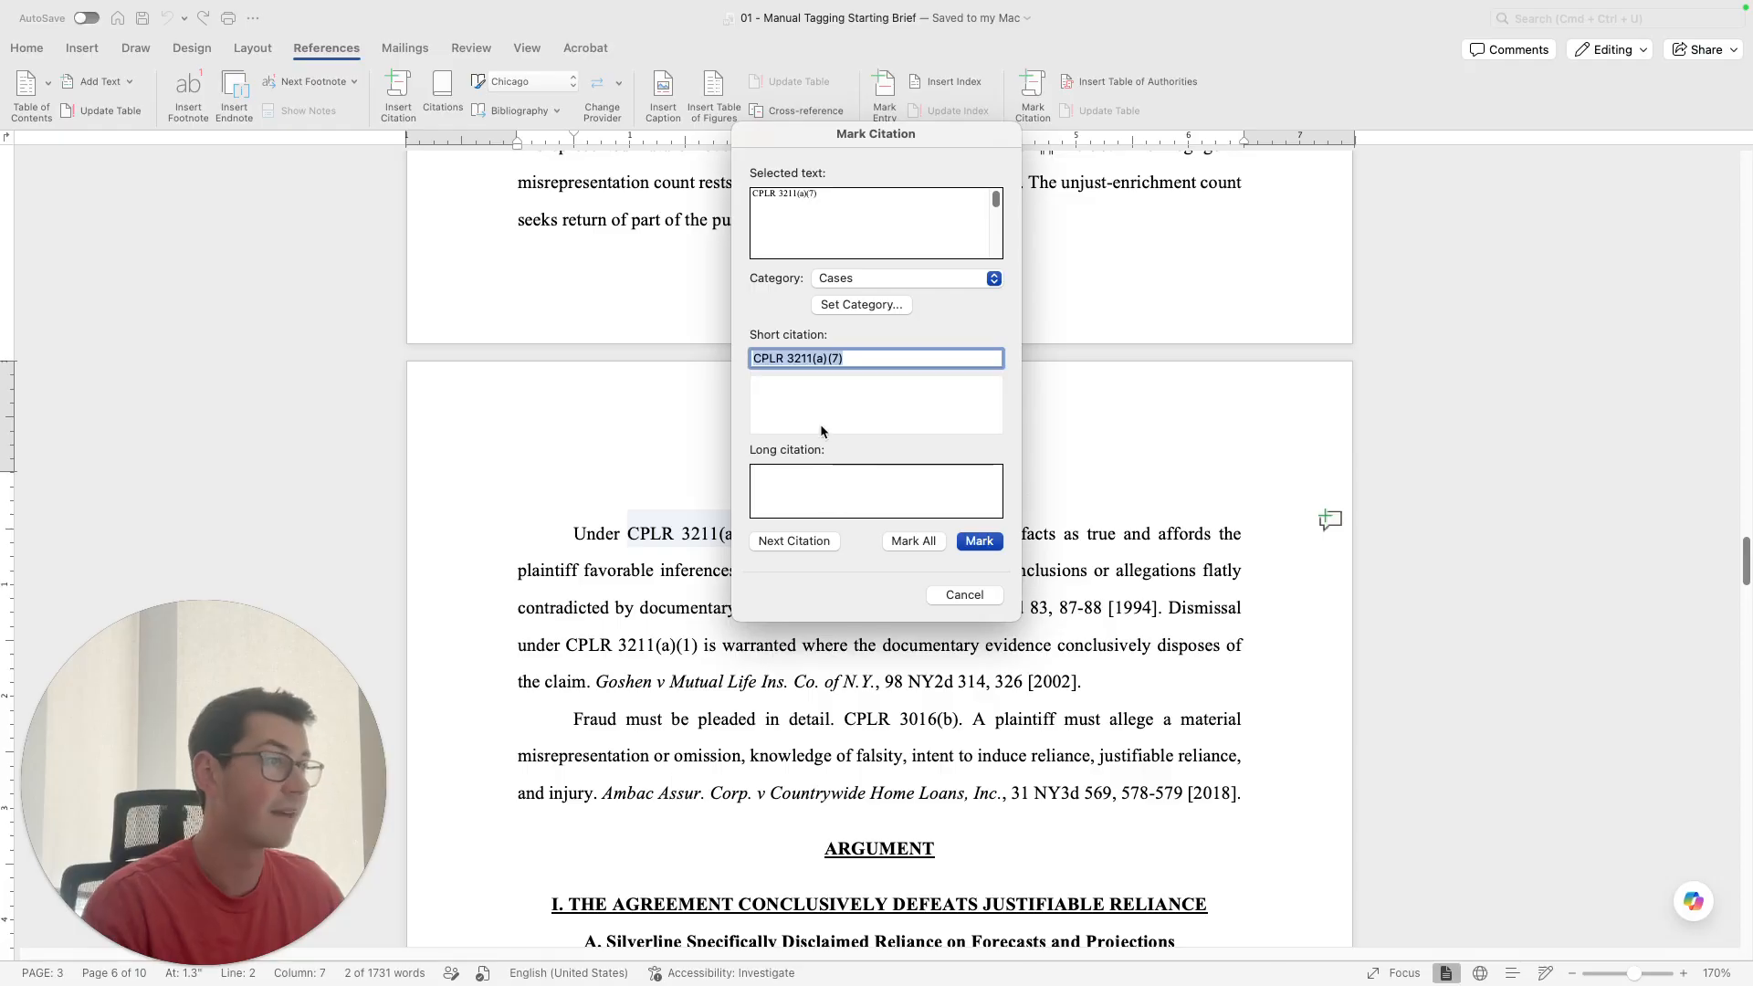
click(978, 544)
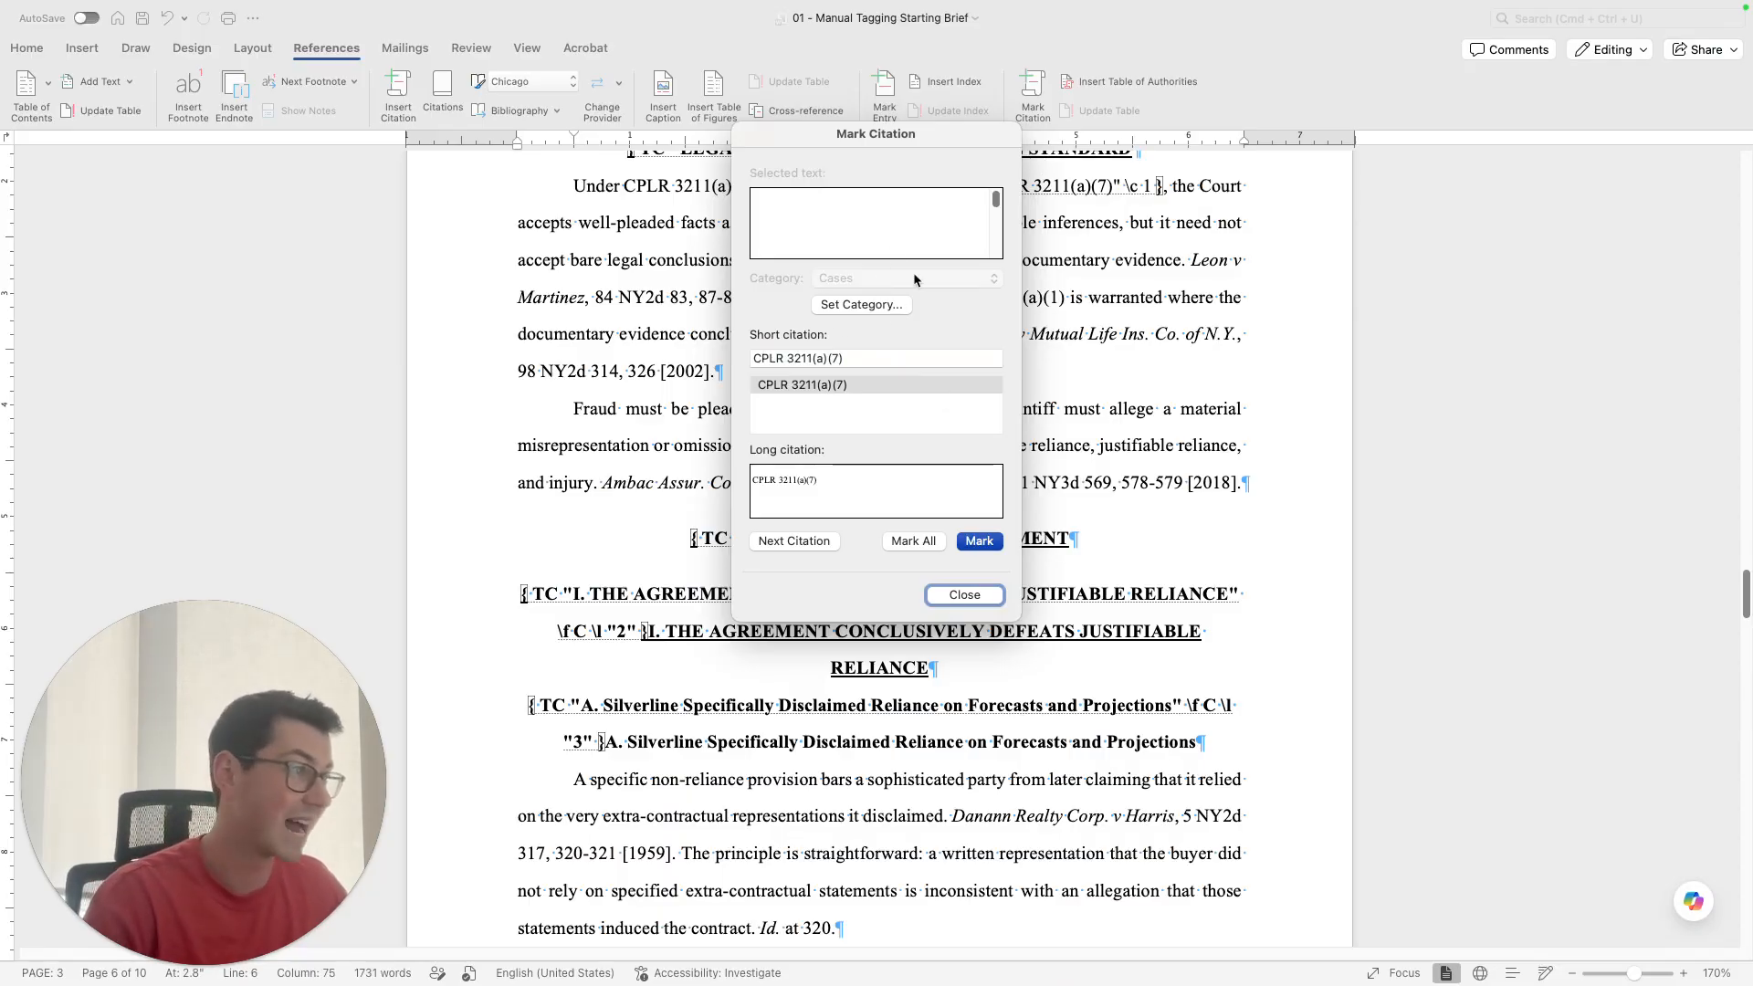
Look over the citation category settings, close the citation dialog and hide the document's formatting marks
click(831, 358)
click(850, 310)
click(826, 280)
click(953, 398)
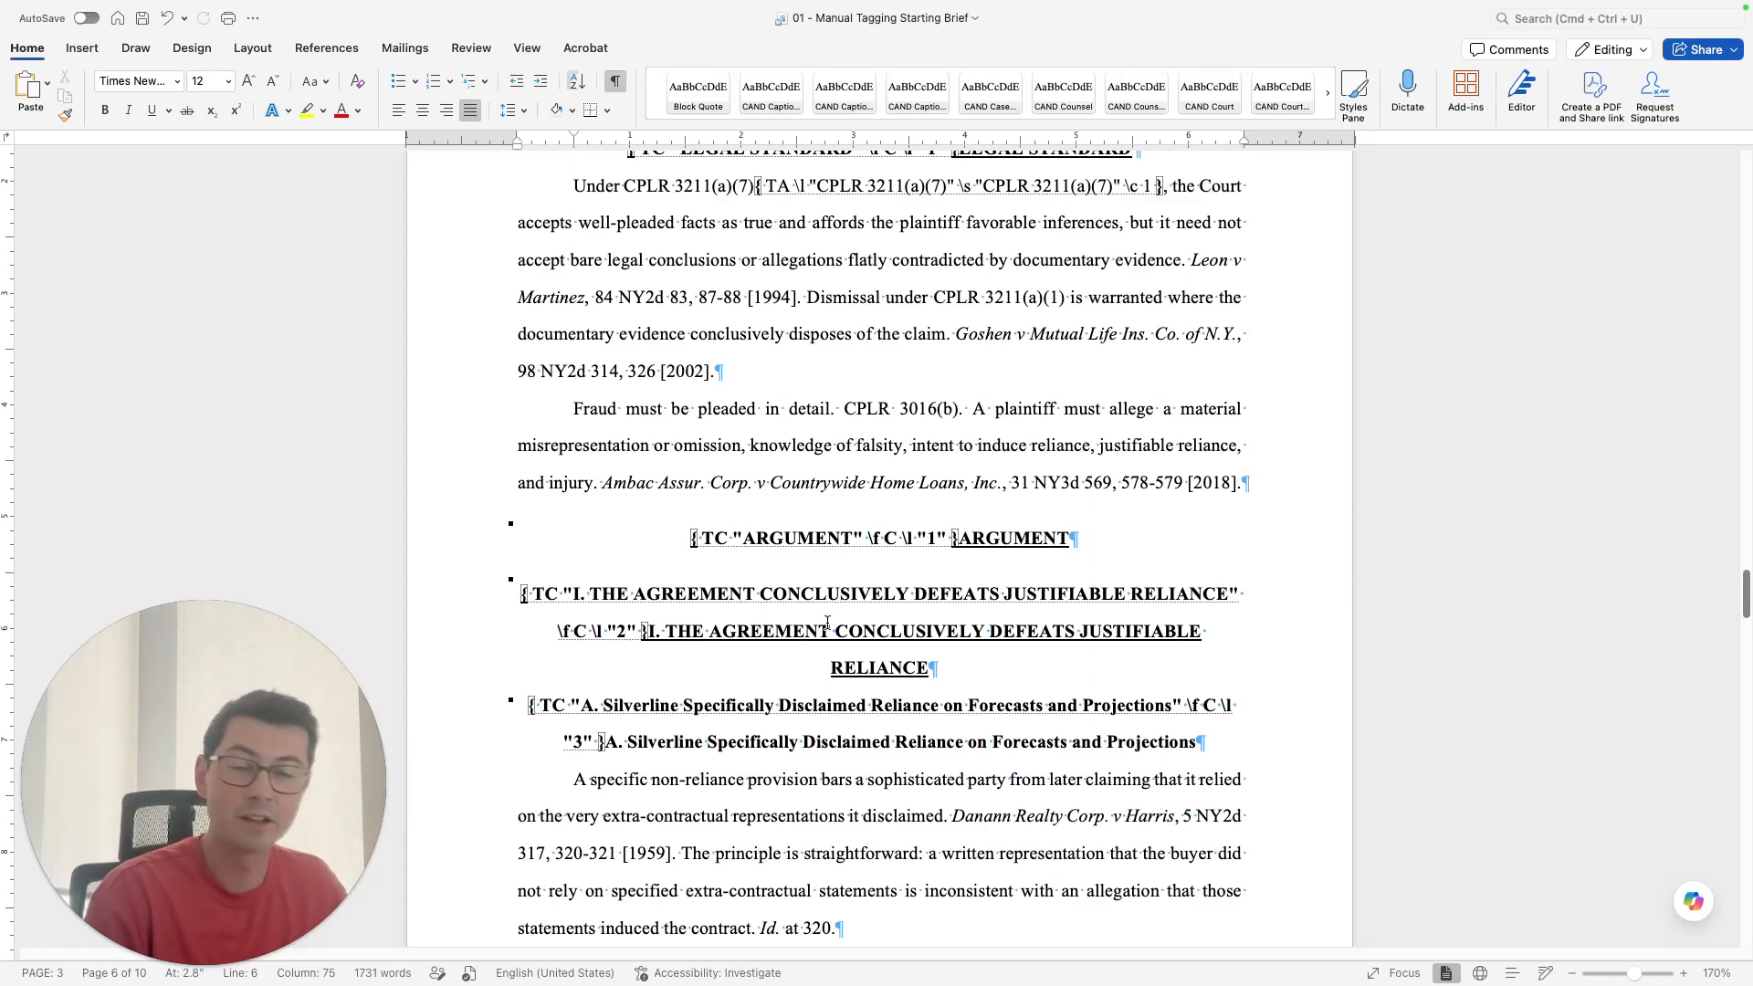
click(689, 536)
click(888, 524)
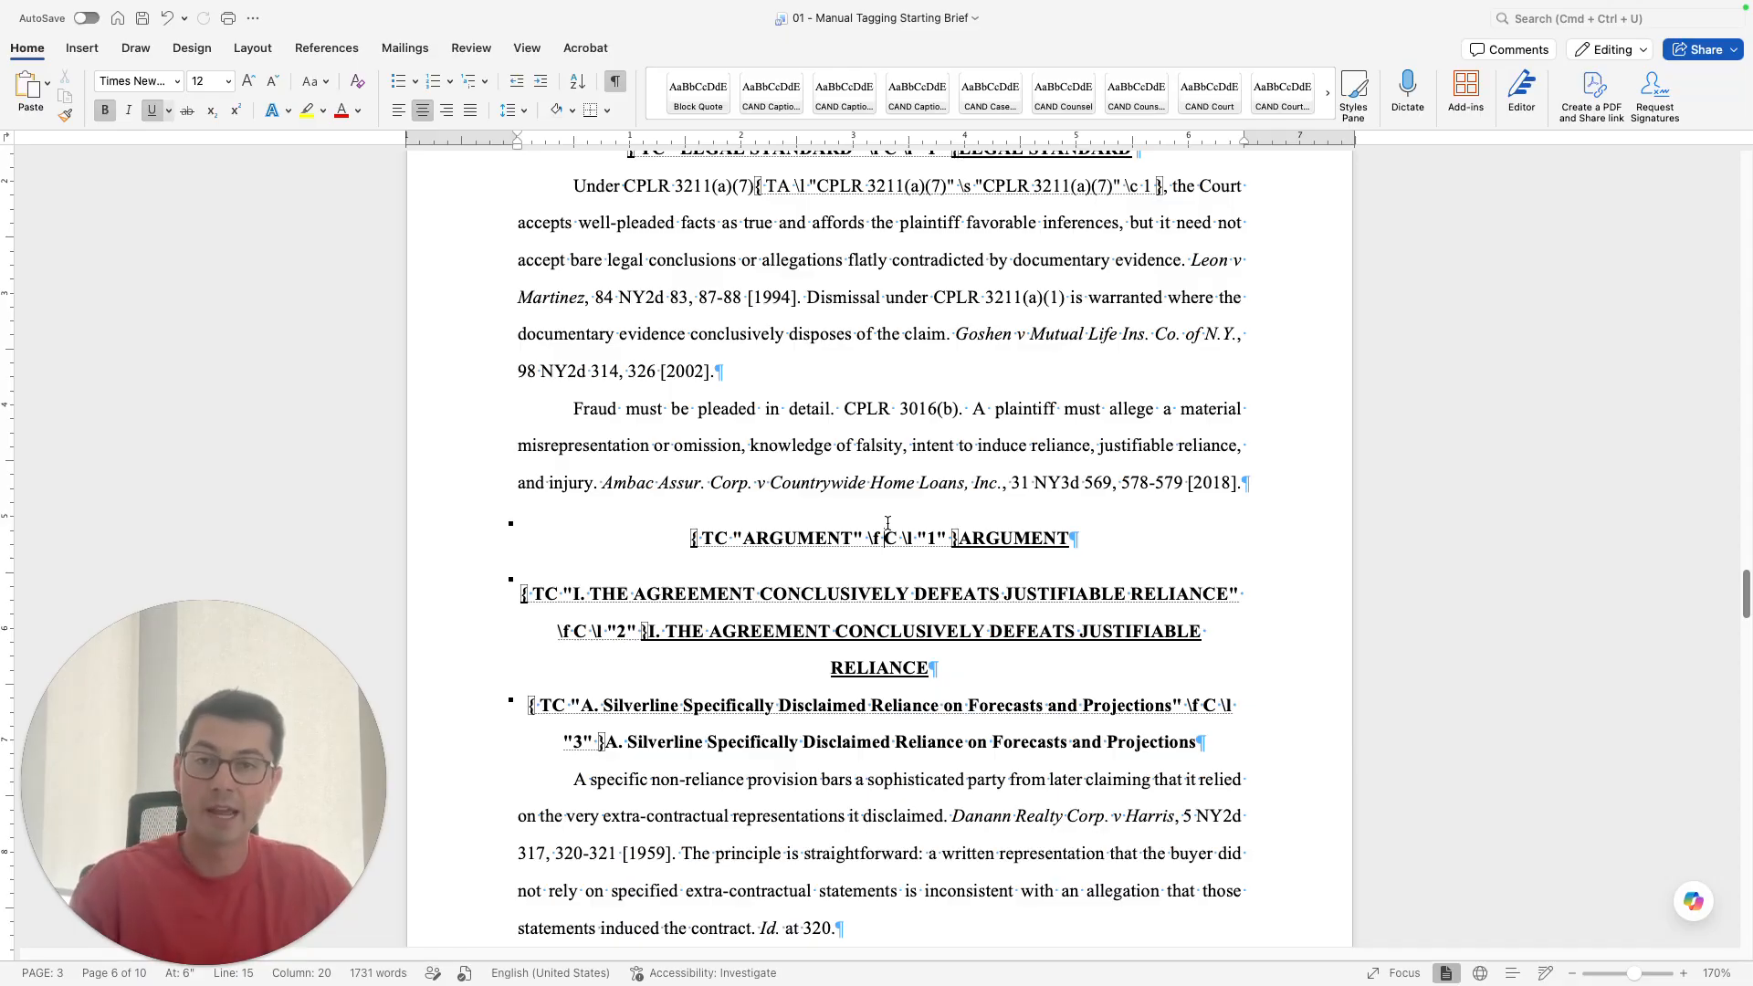
click(613, 85)
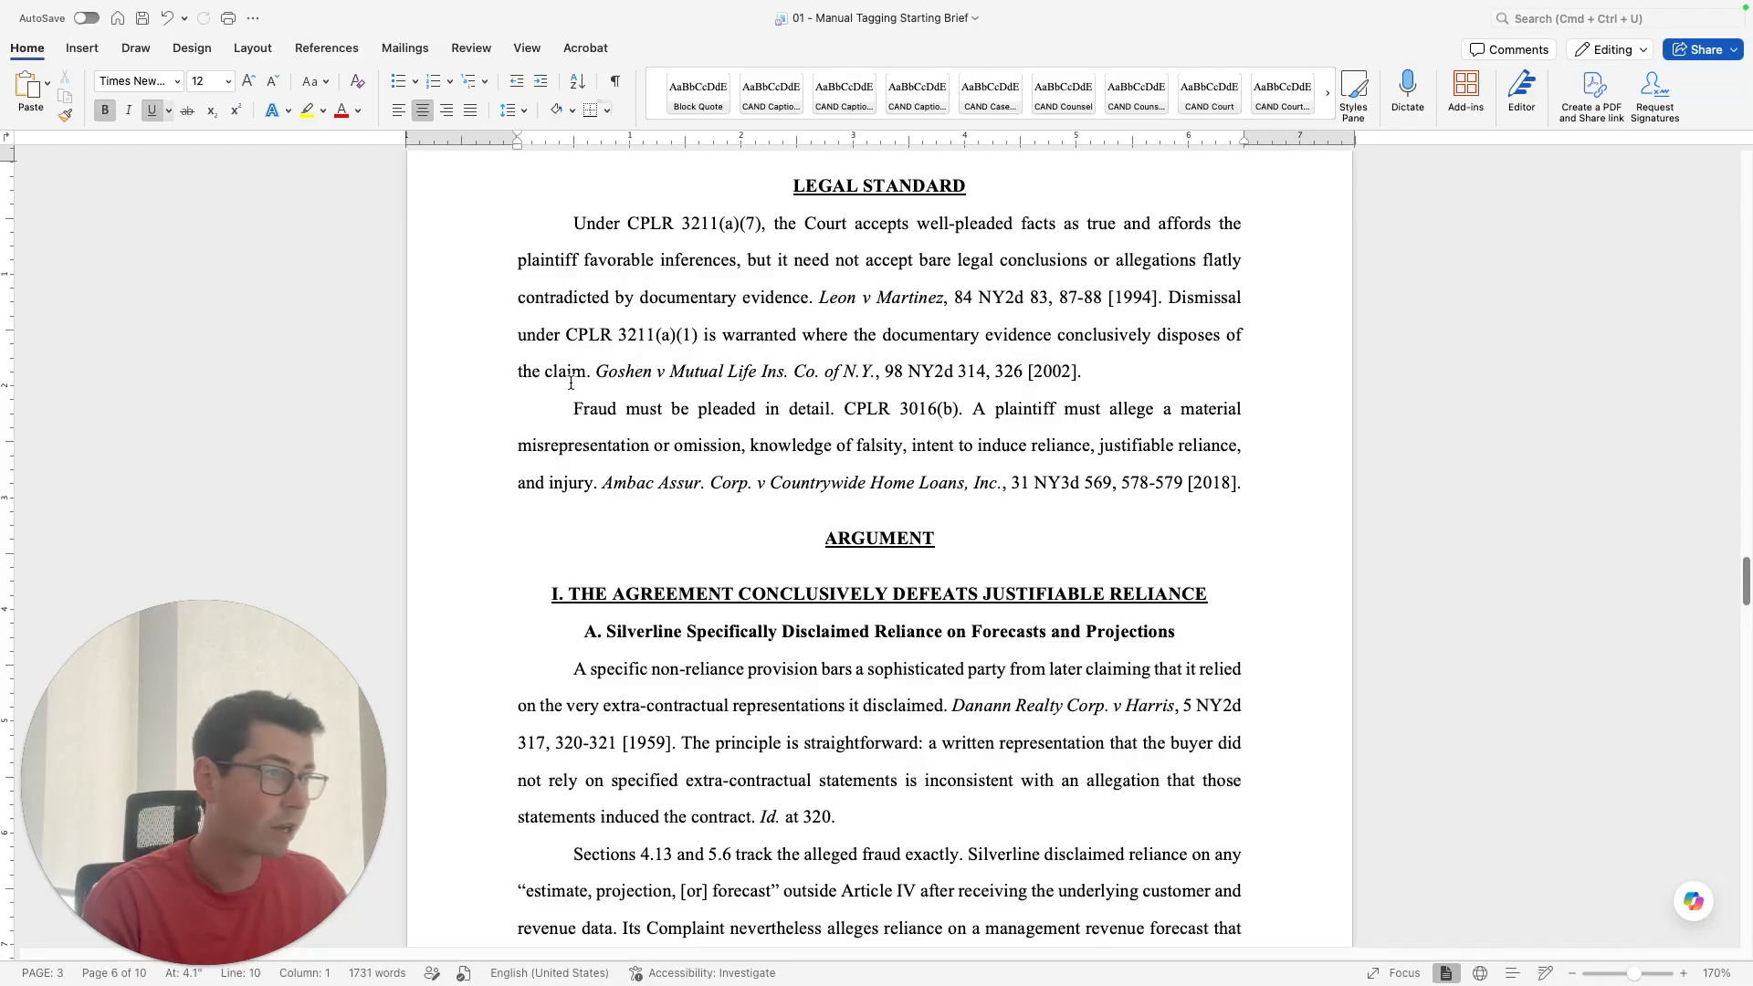
Mark the full Goshen v Mutual Life Ins. Co. of N.Y. citation under the Cases category and hide the formatting marks
drag(595, 371, 1083, 370)
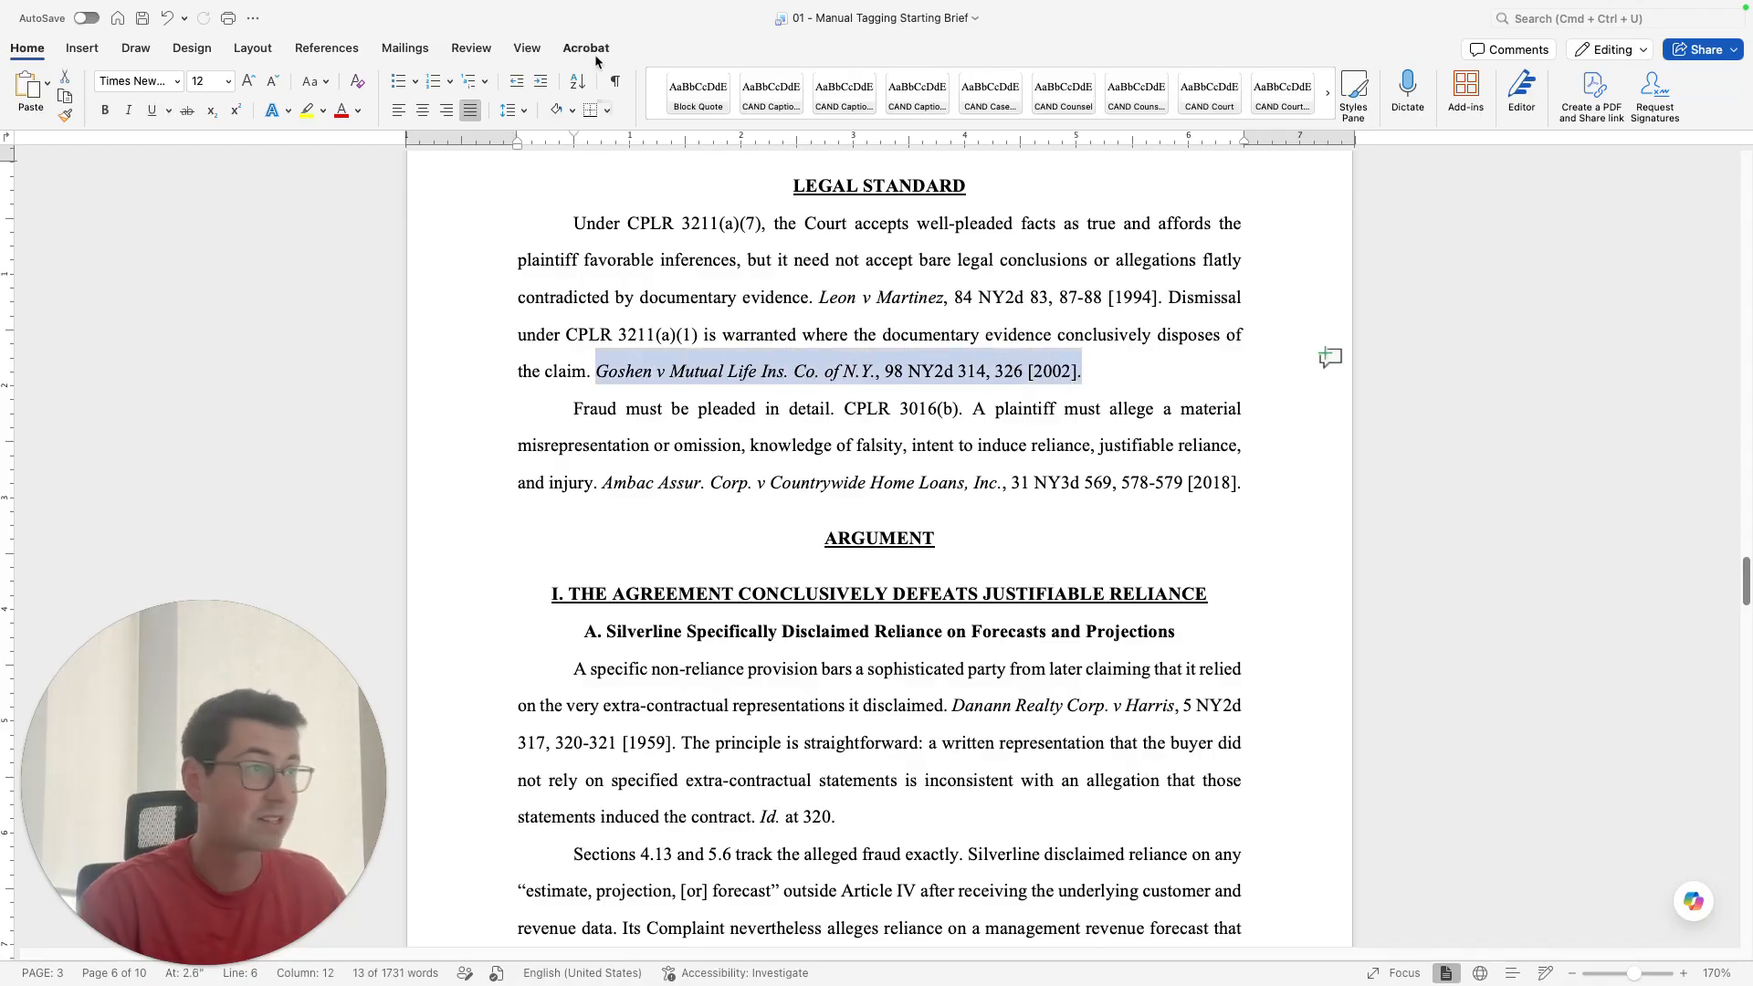
click(325, 48)
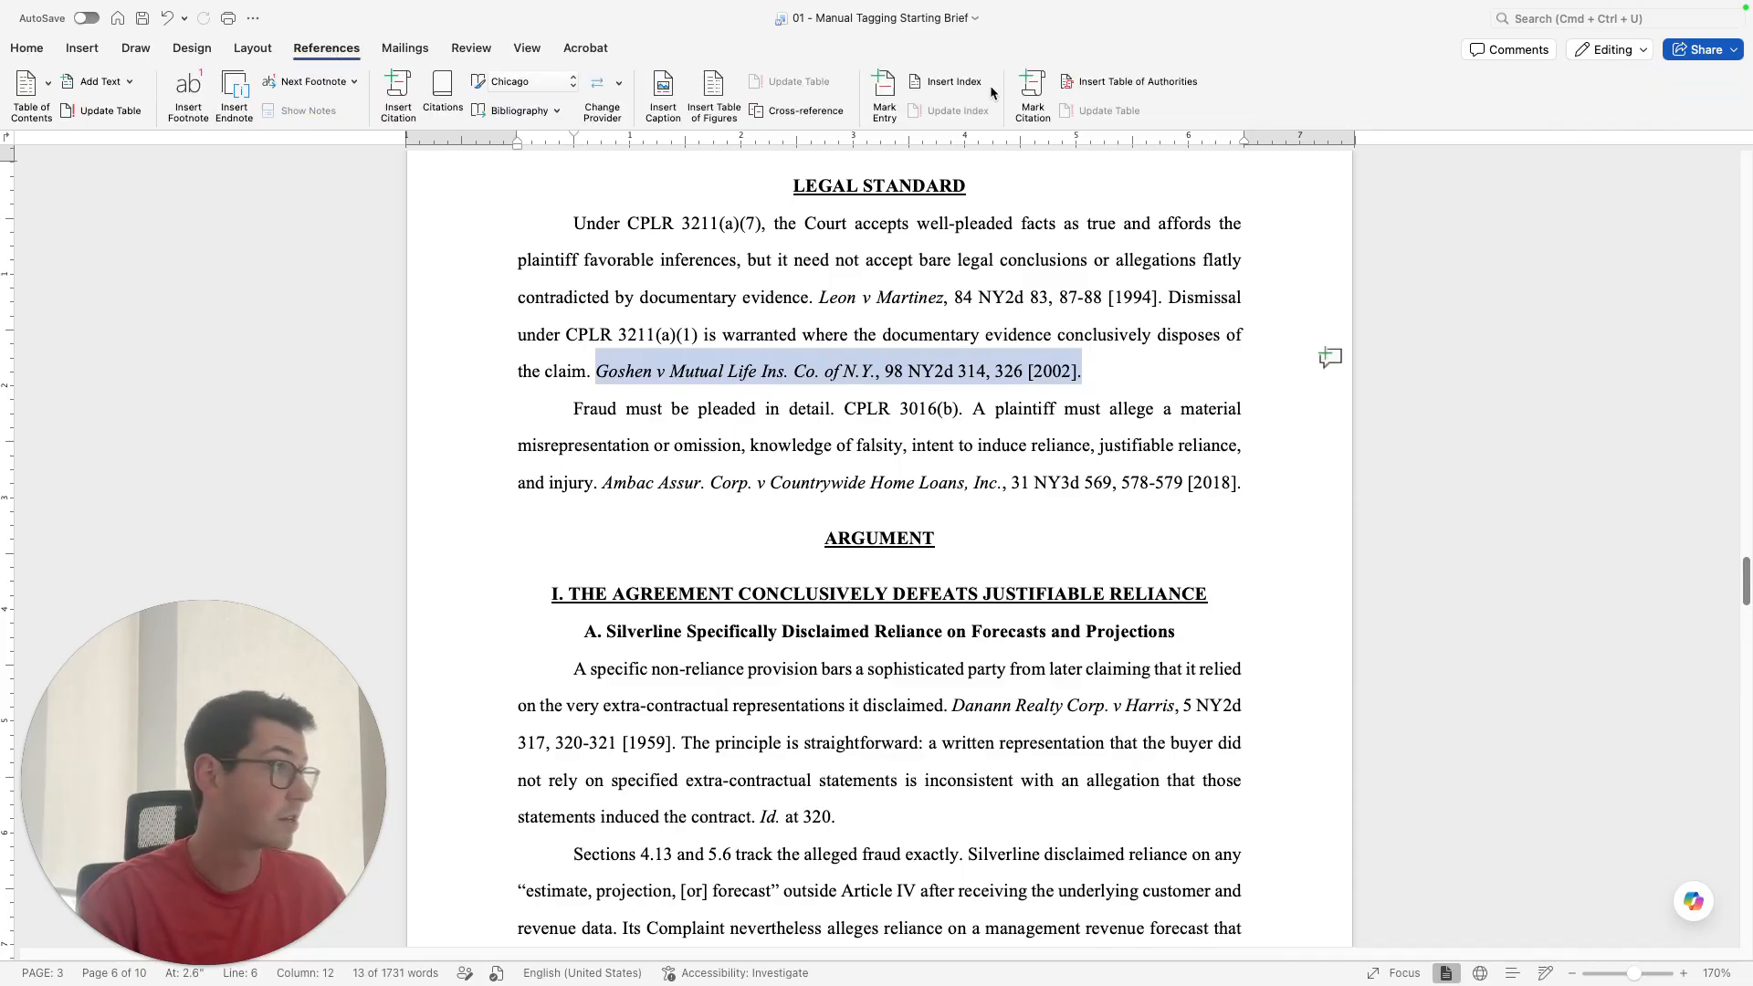
click(1033, 96)
click(911, 276)
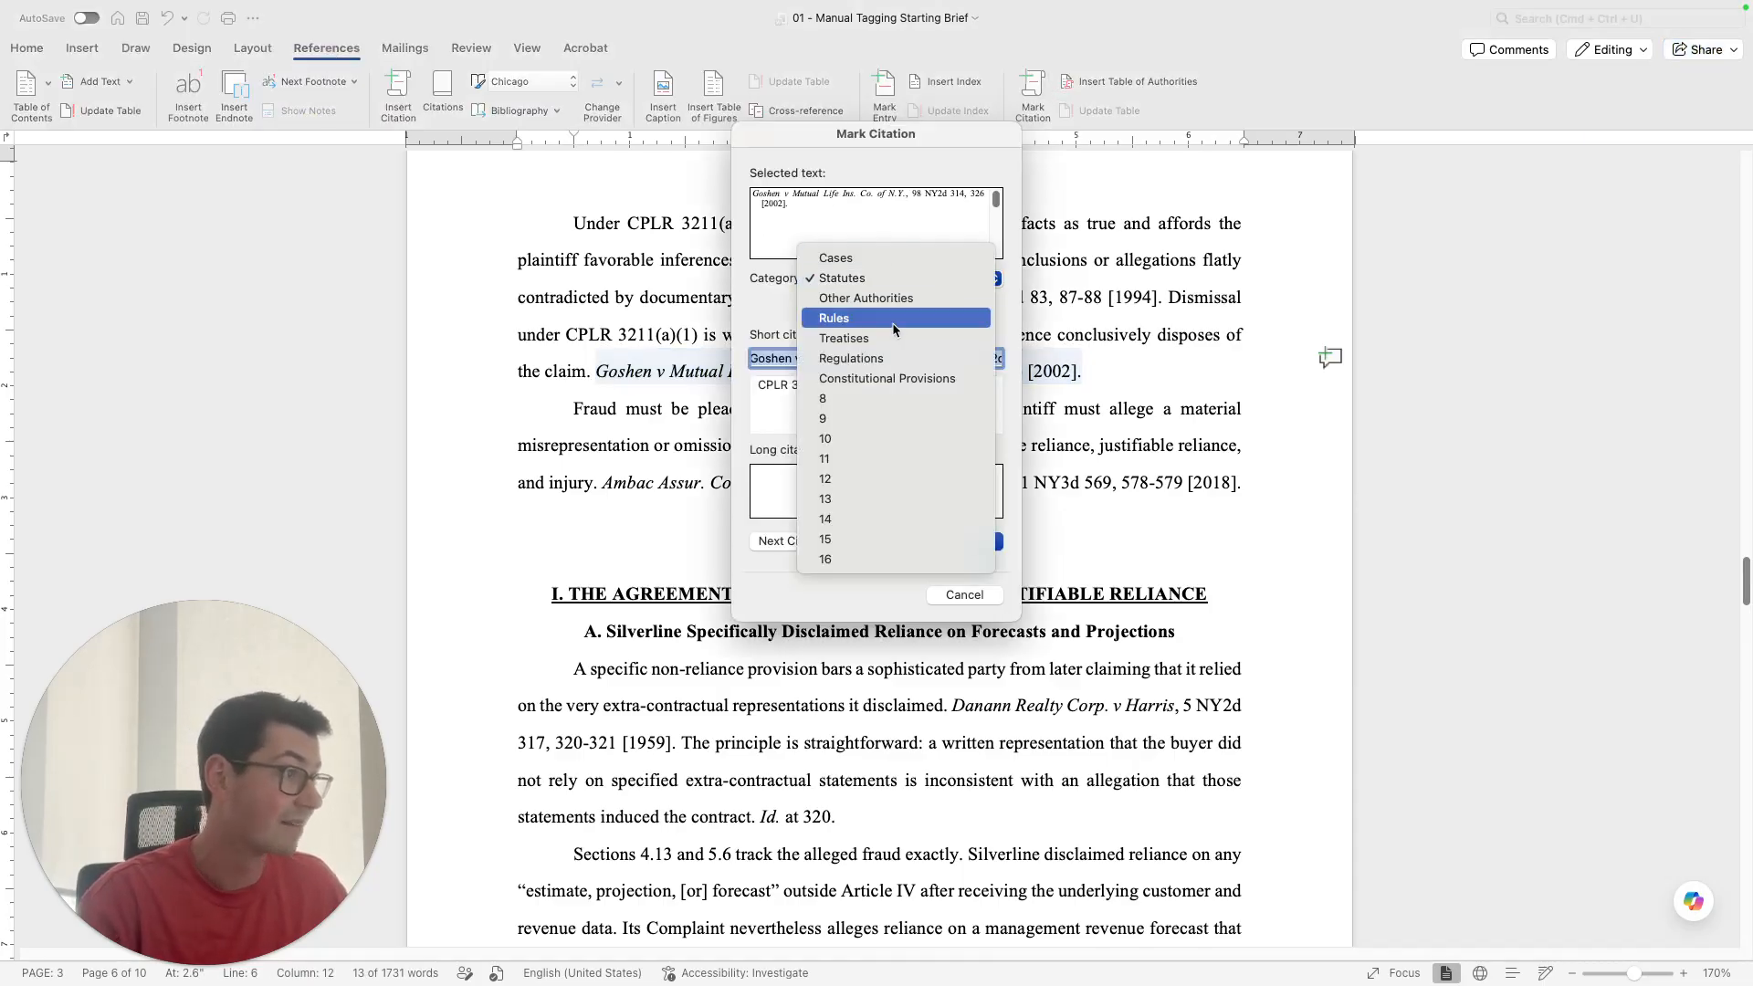
click(882, 258)
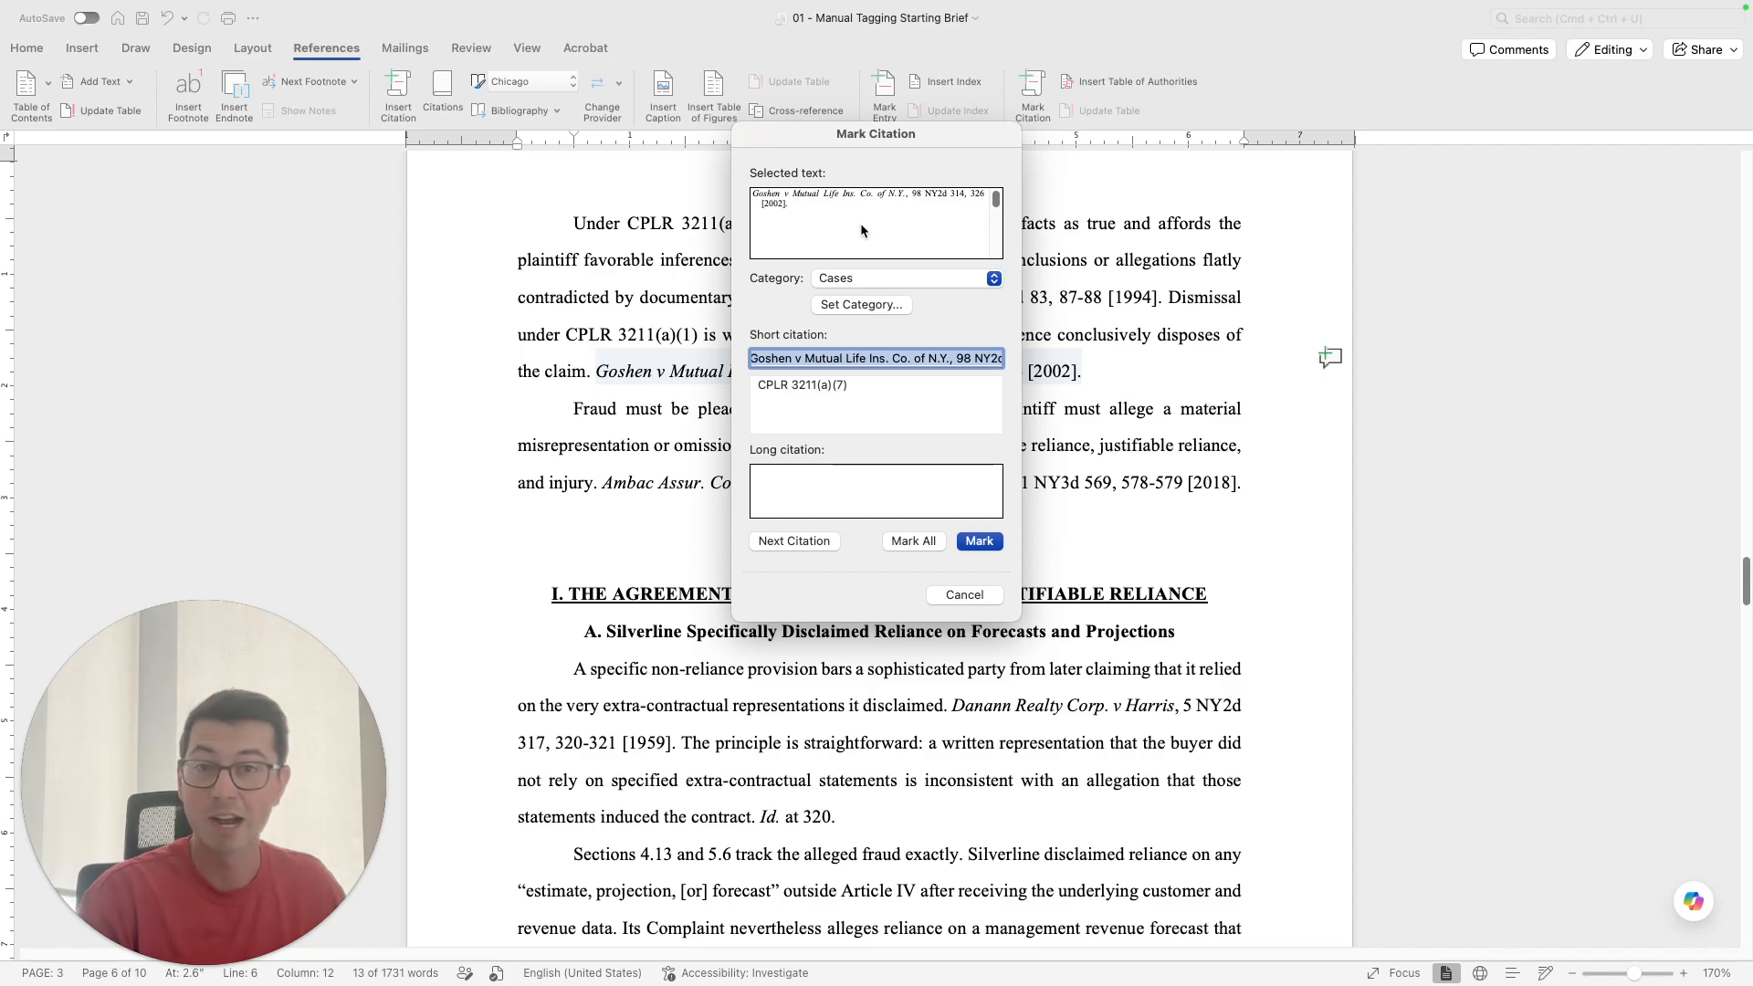
click(987, 542)
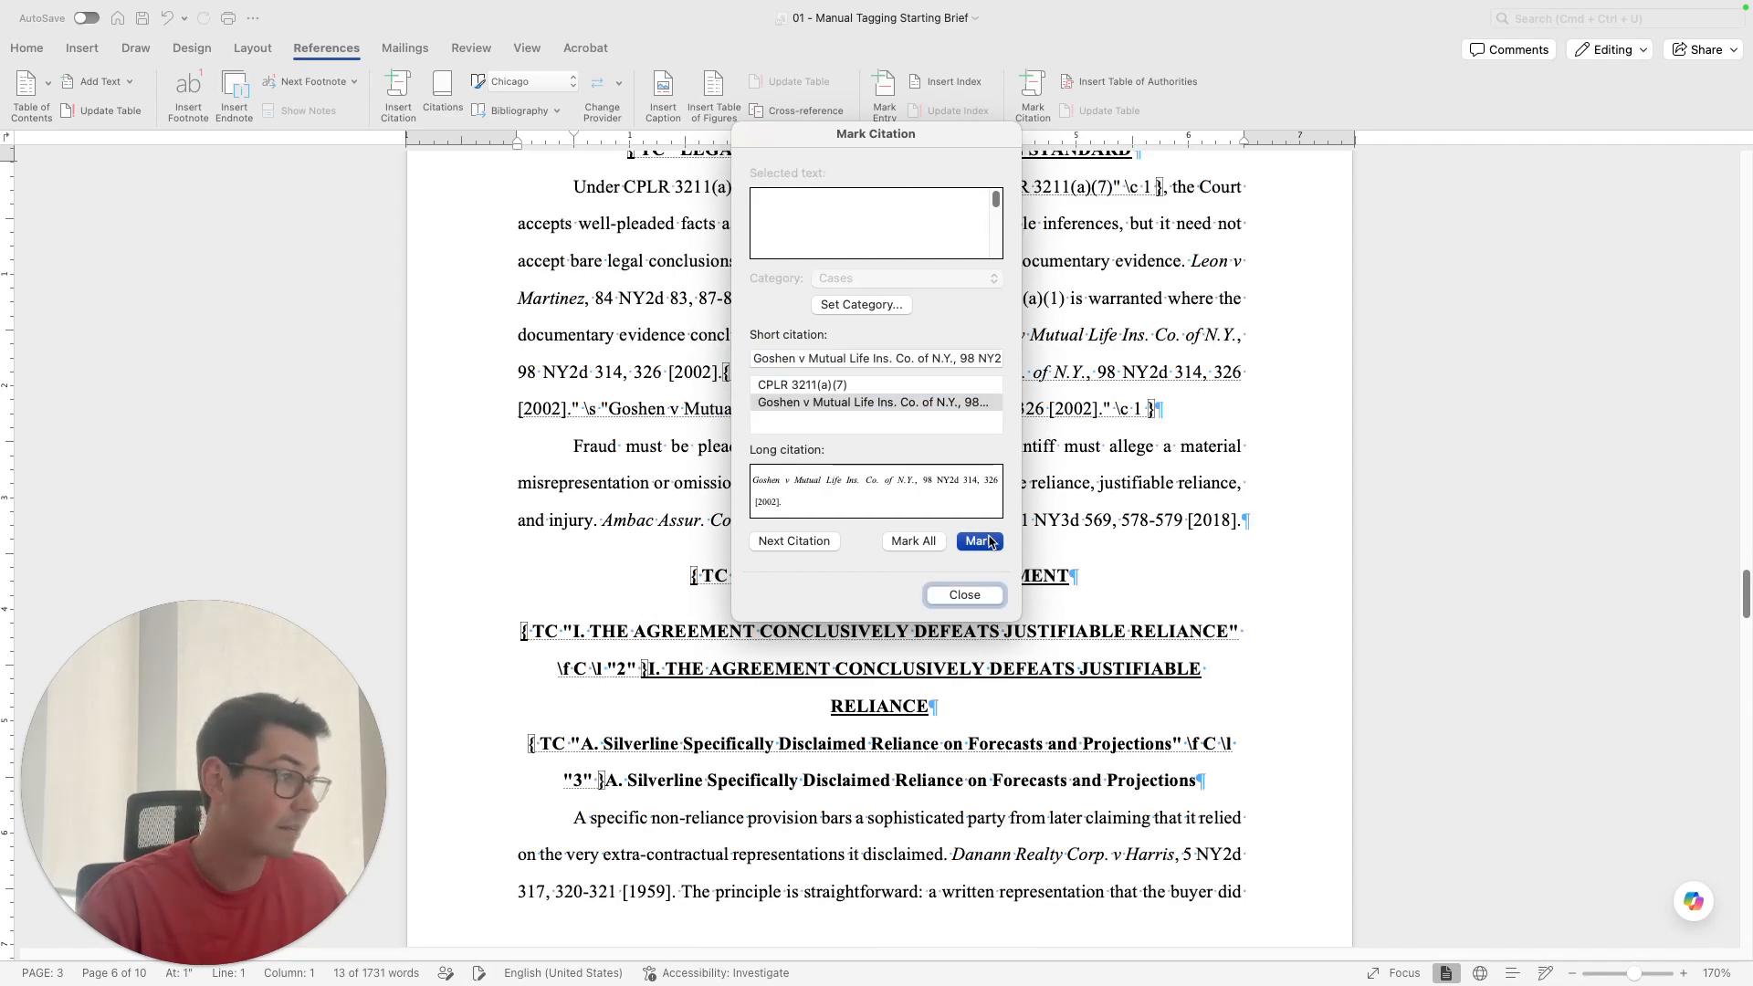
click(950, 599)
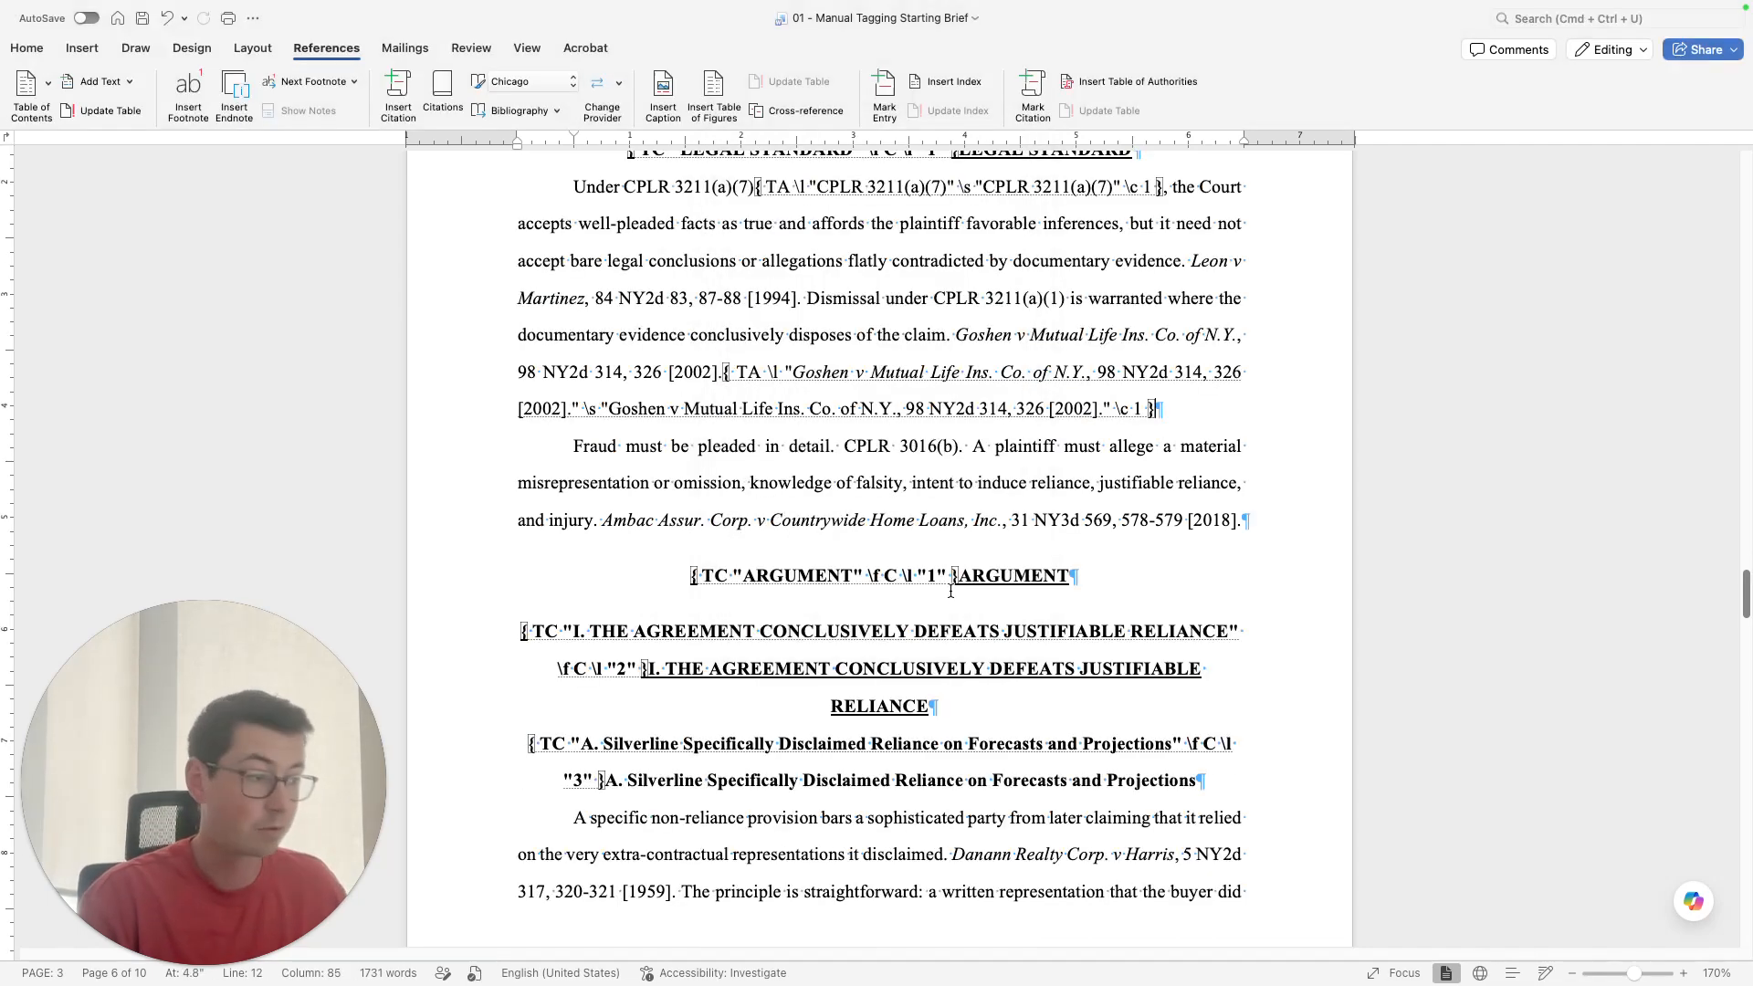
click(27, 47)
click(615, 81)
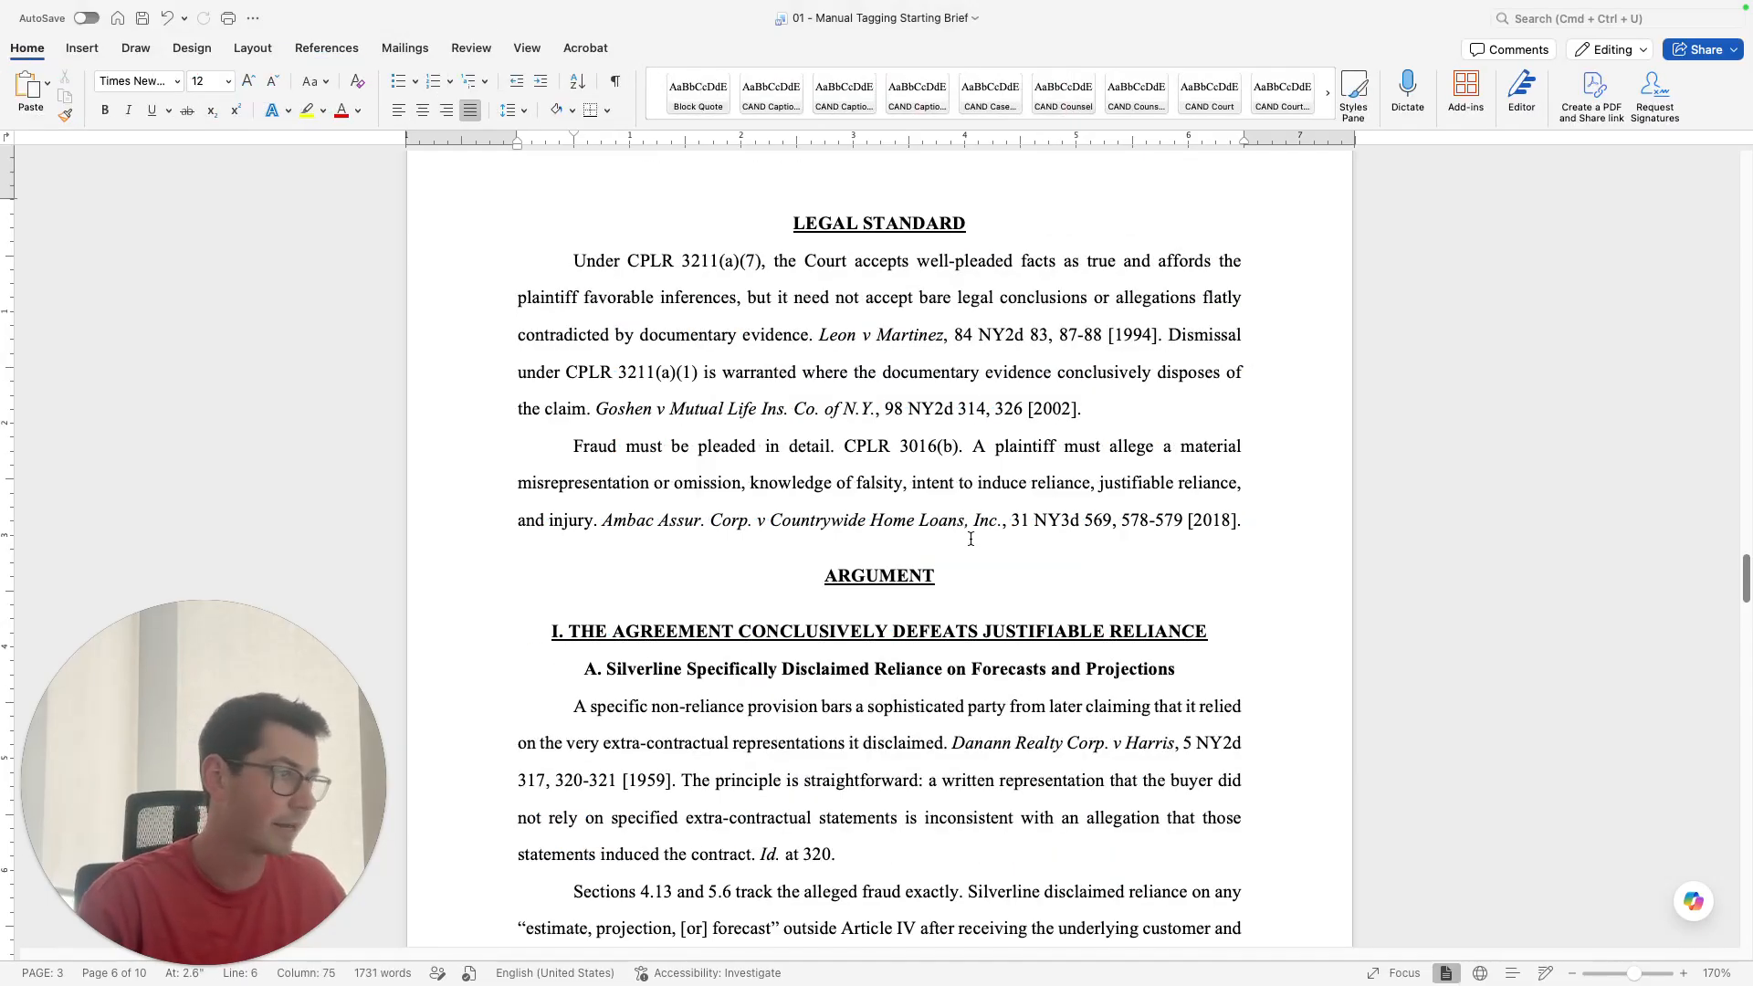
Mark the full Leon v Martinez, 84 NY2d 83, 87-88 [1994] citation in the Legal Standard section under Cases
drag(822, 340, 1161, 335)
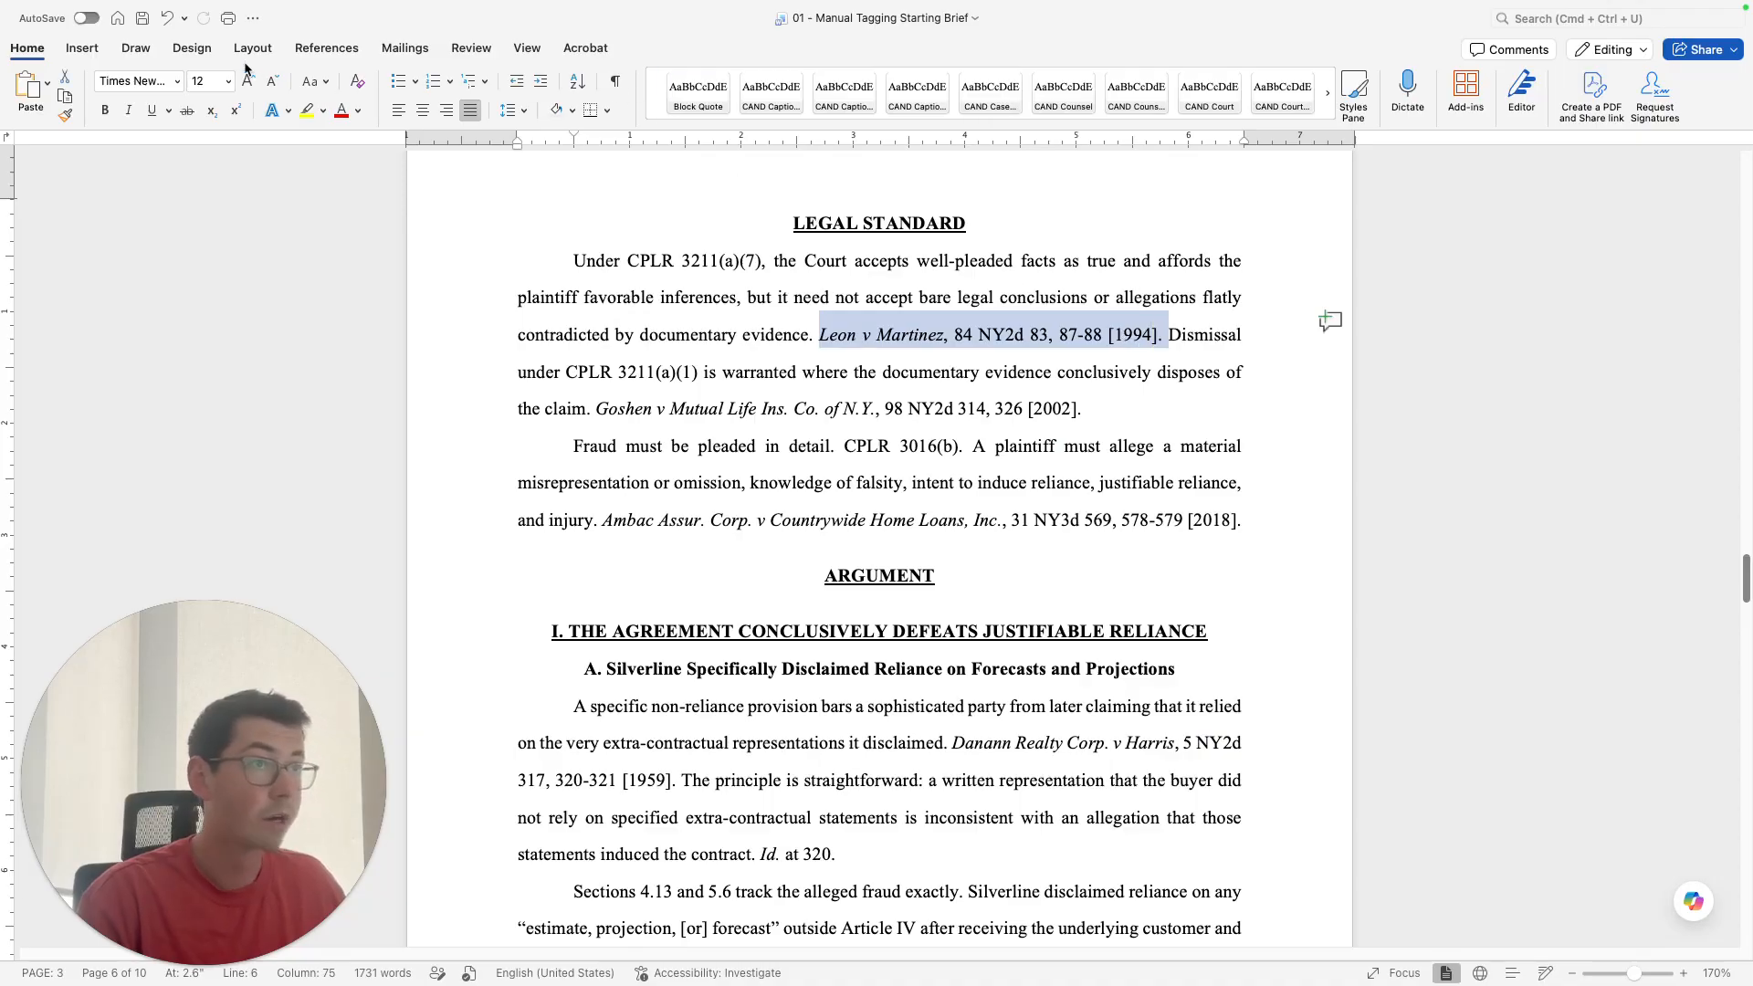
click(326, 47)
click(1033, 94)
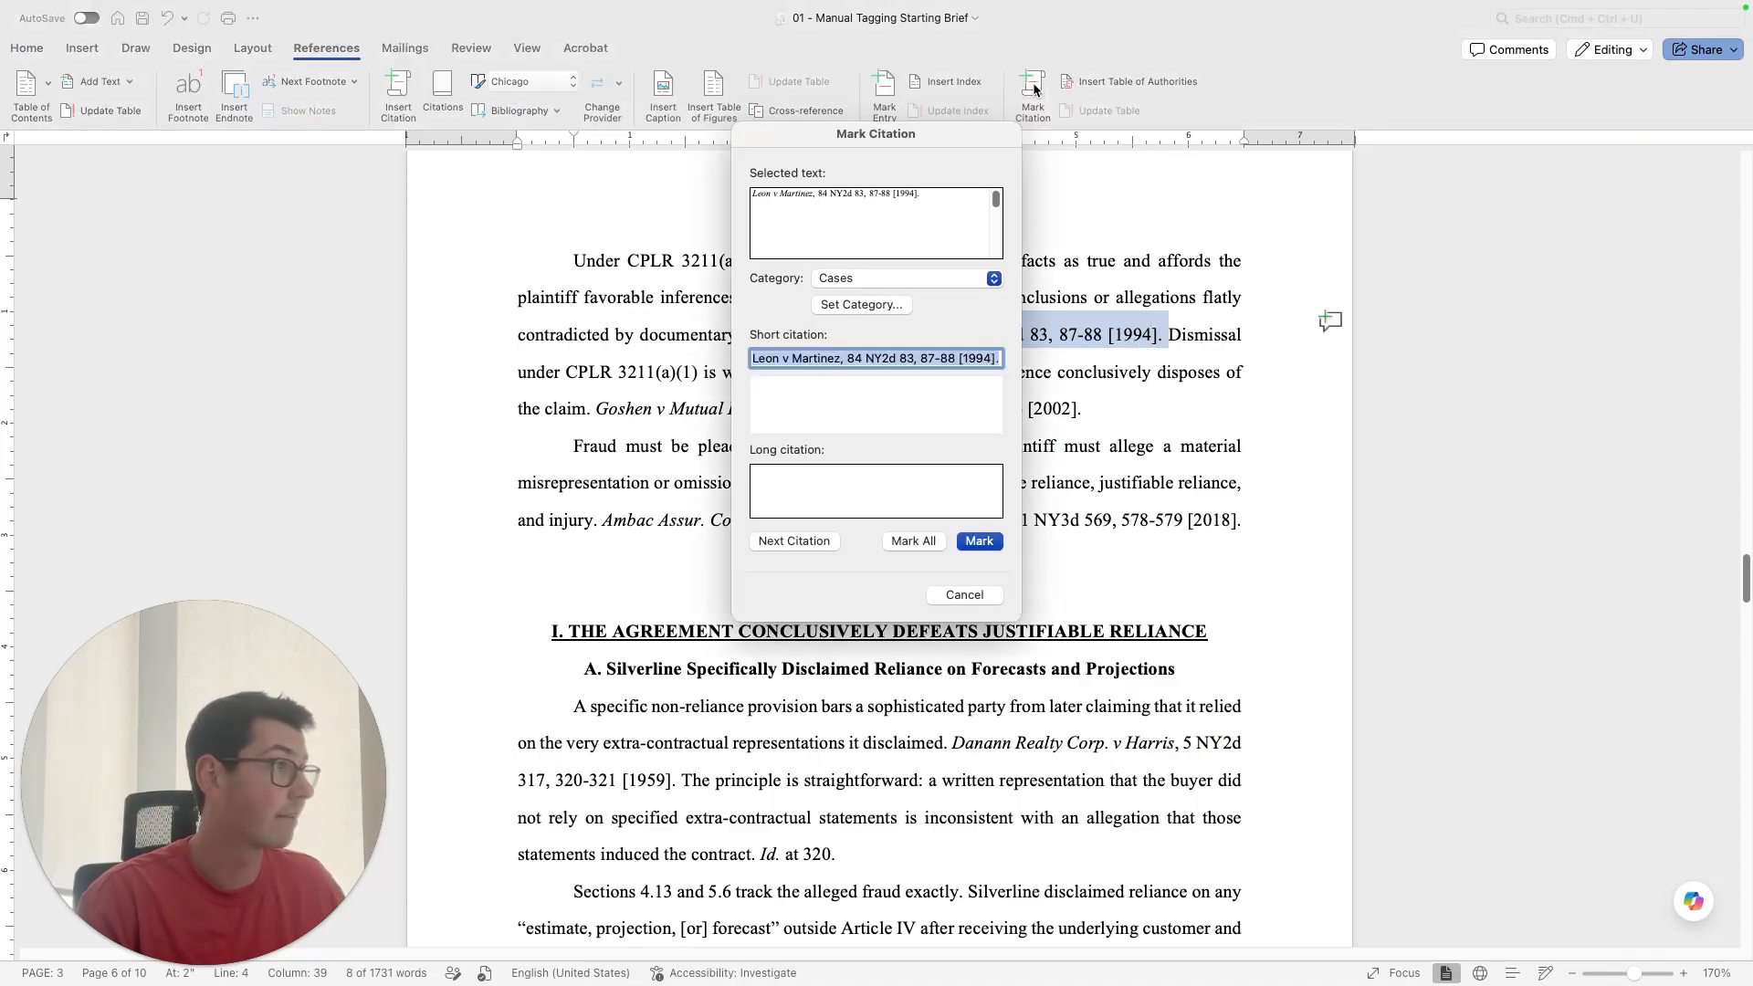
click(979, 540)
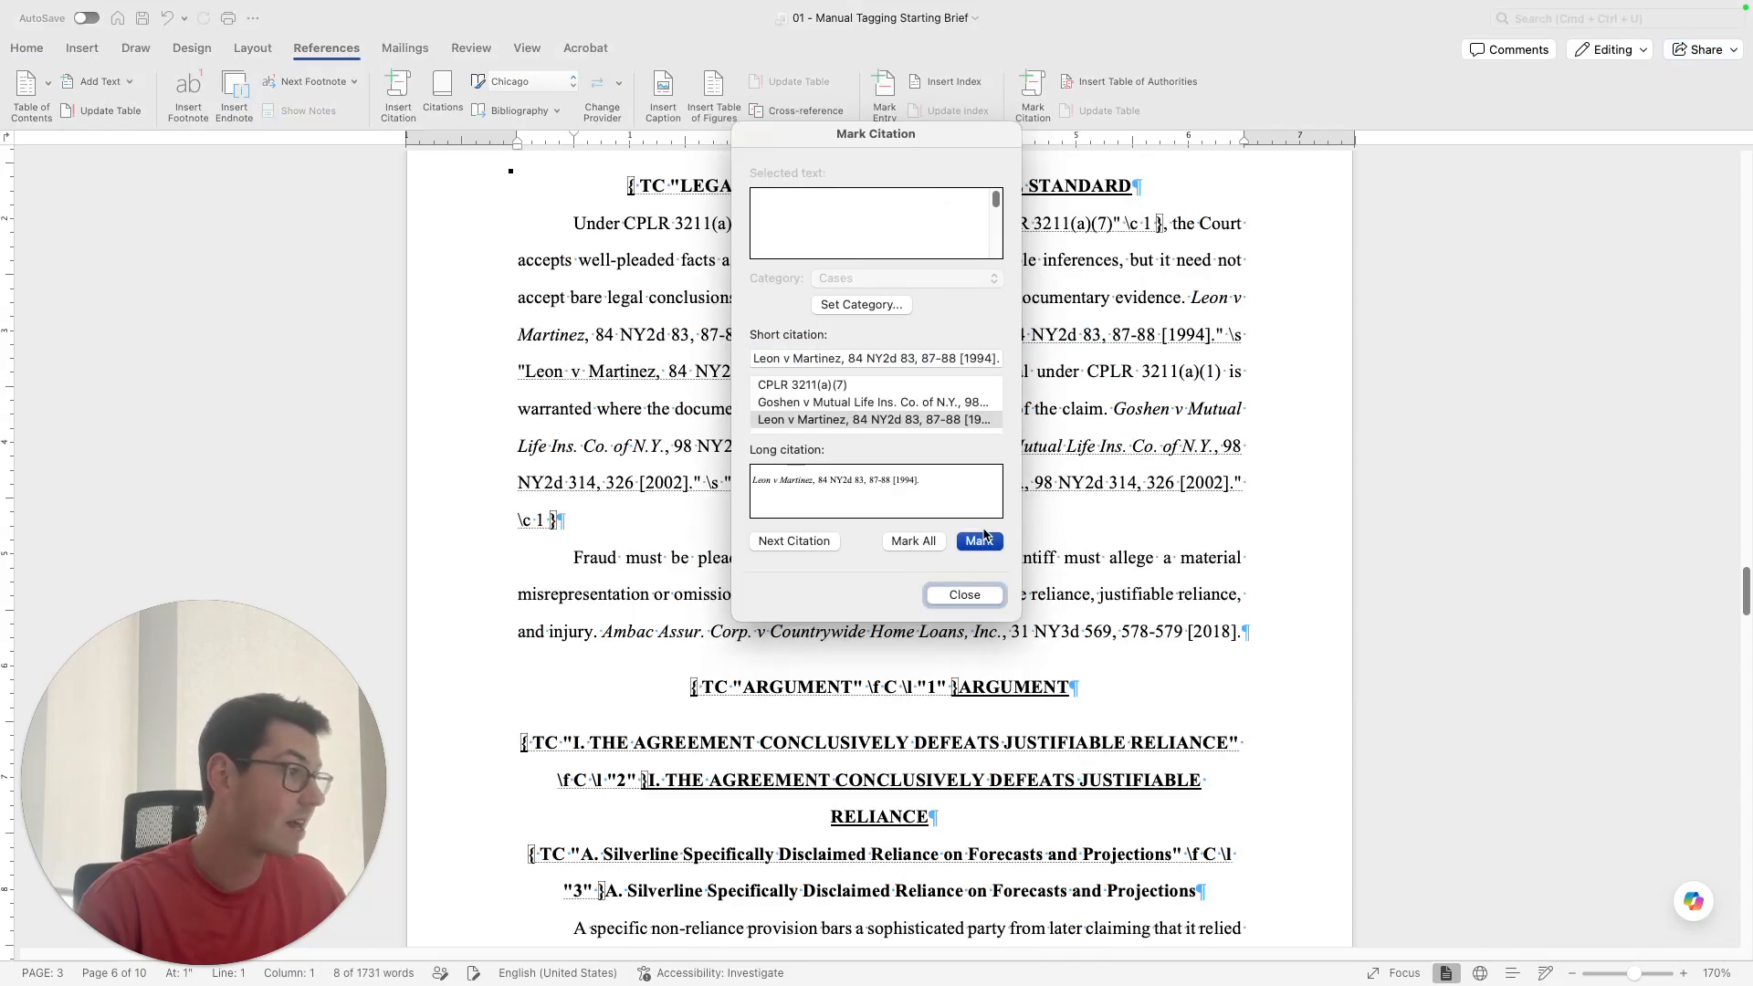
click(965, 594)
Hide the formatting marks and add an empty line below the Table of Authorities heading
scroll(949, 596, up, 5)
scroll(950, 595, up, 20)
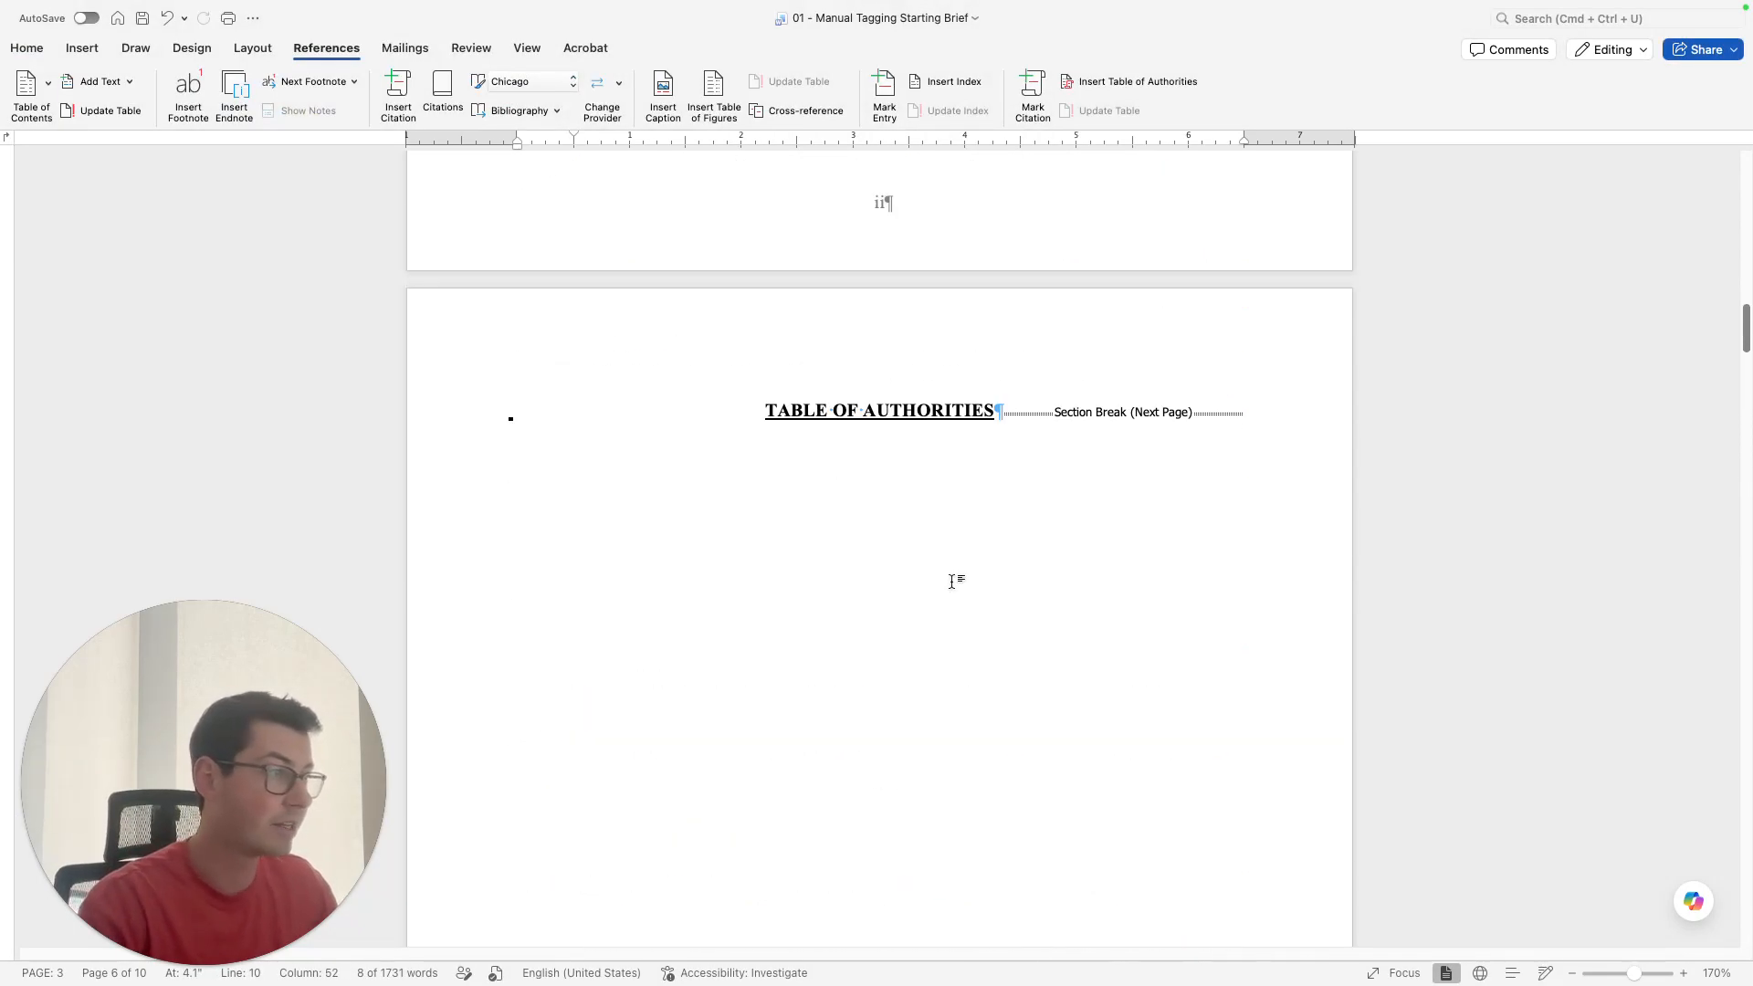
click(774, 433)
click(16, 48)
click(616, 82)
click(1105, 438)
key(Return)
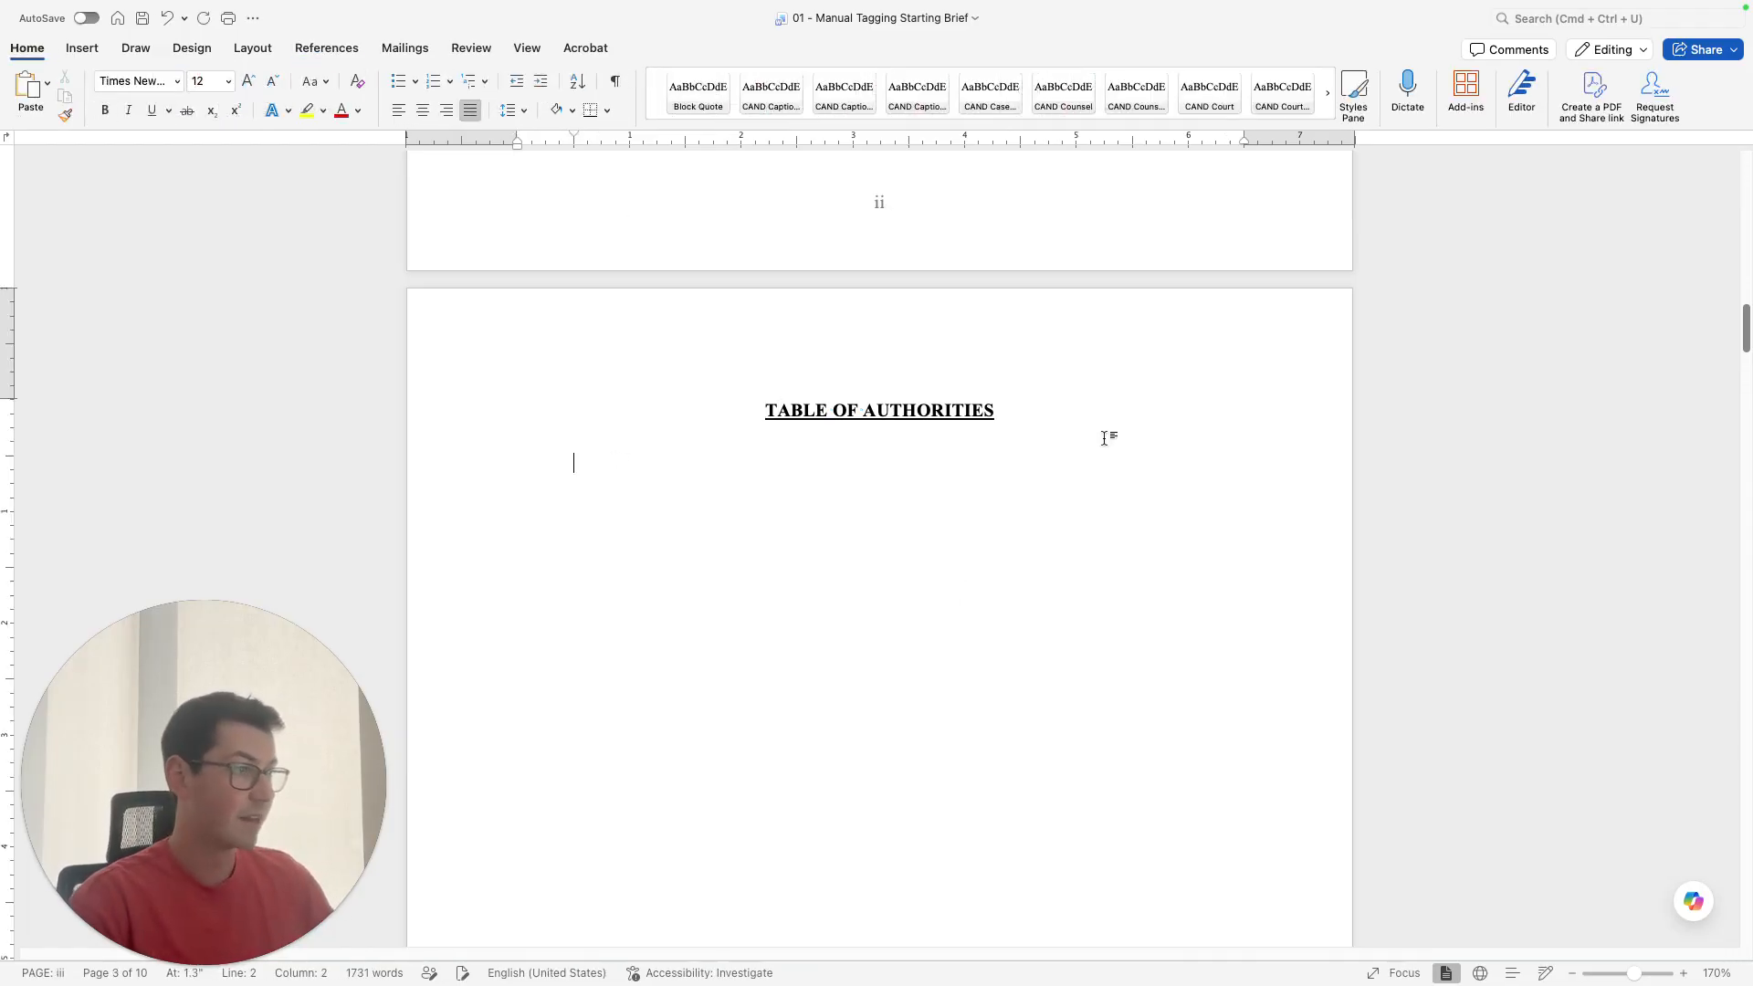
Insert a table of authorities on the empty line, using the From template format and all categories
click(326, 47)
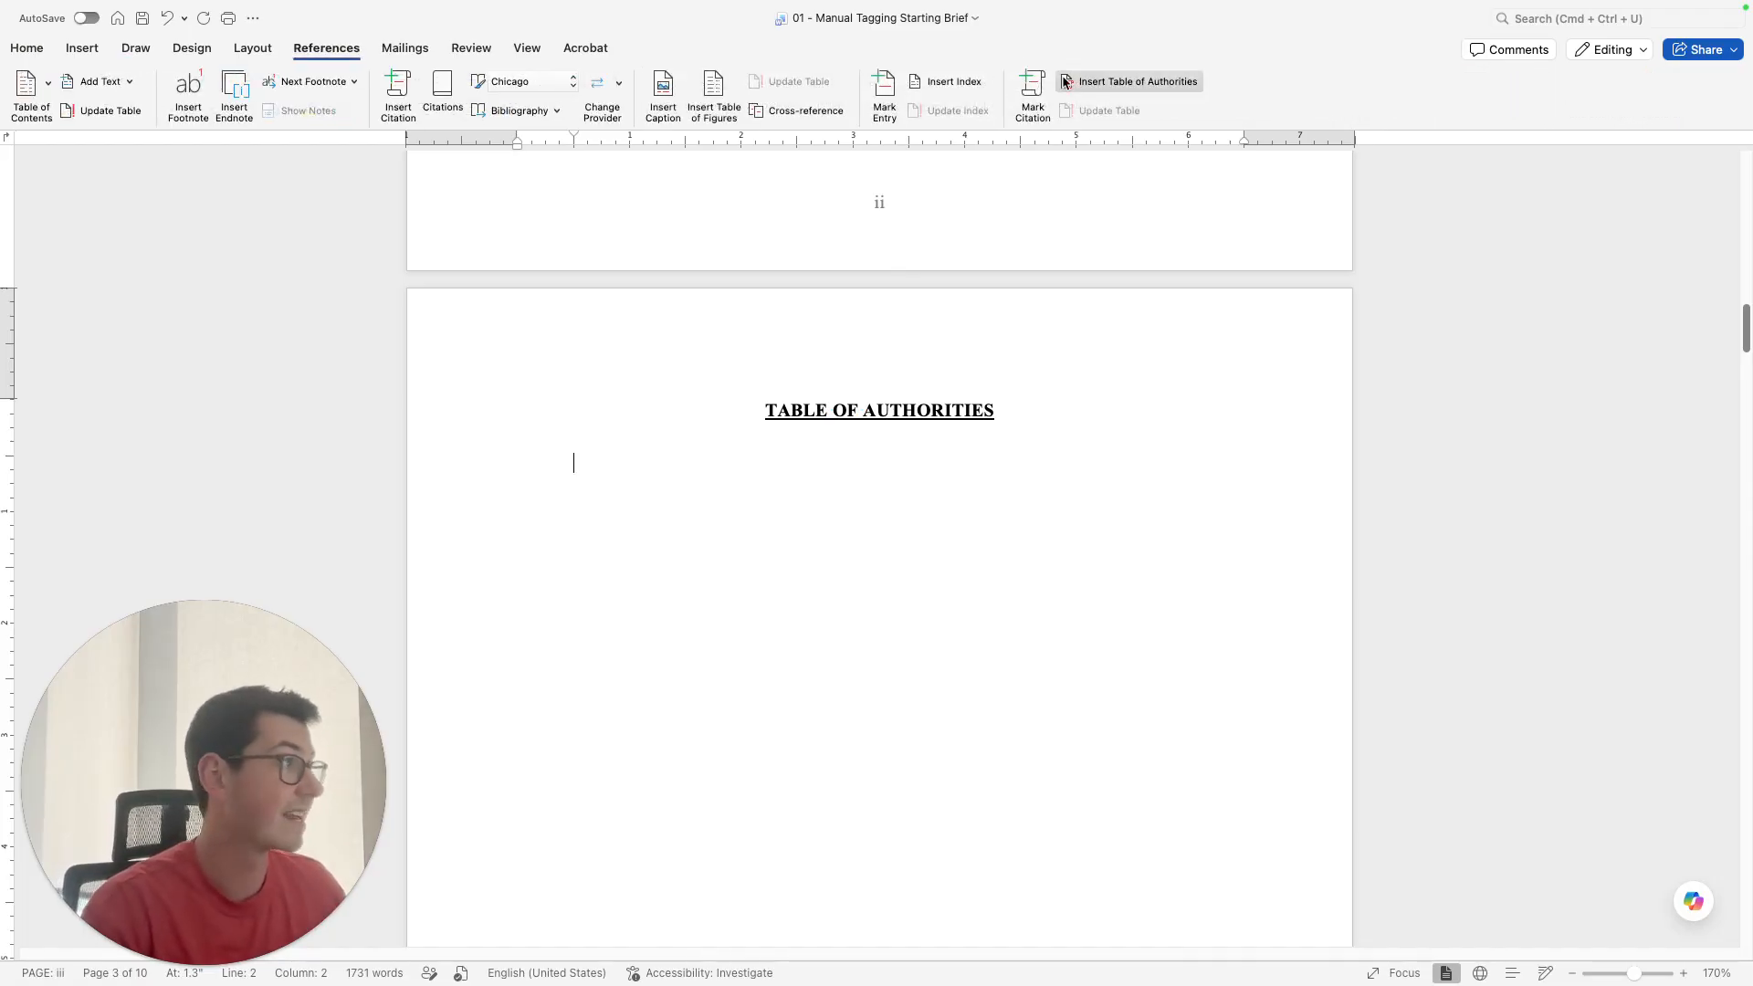
click(1132, 81)
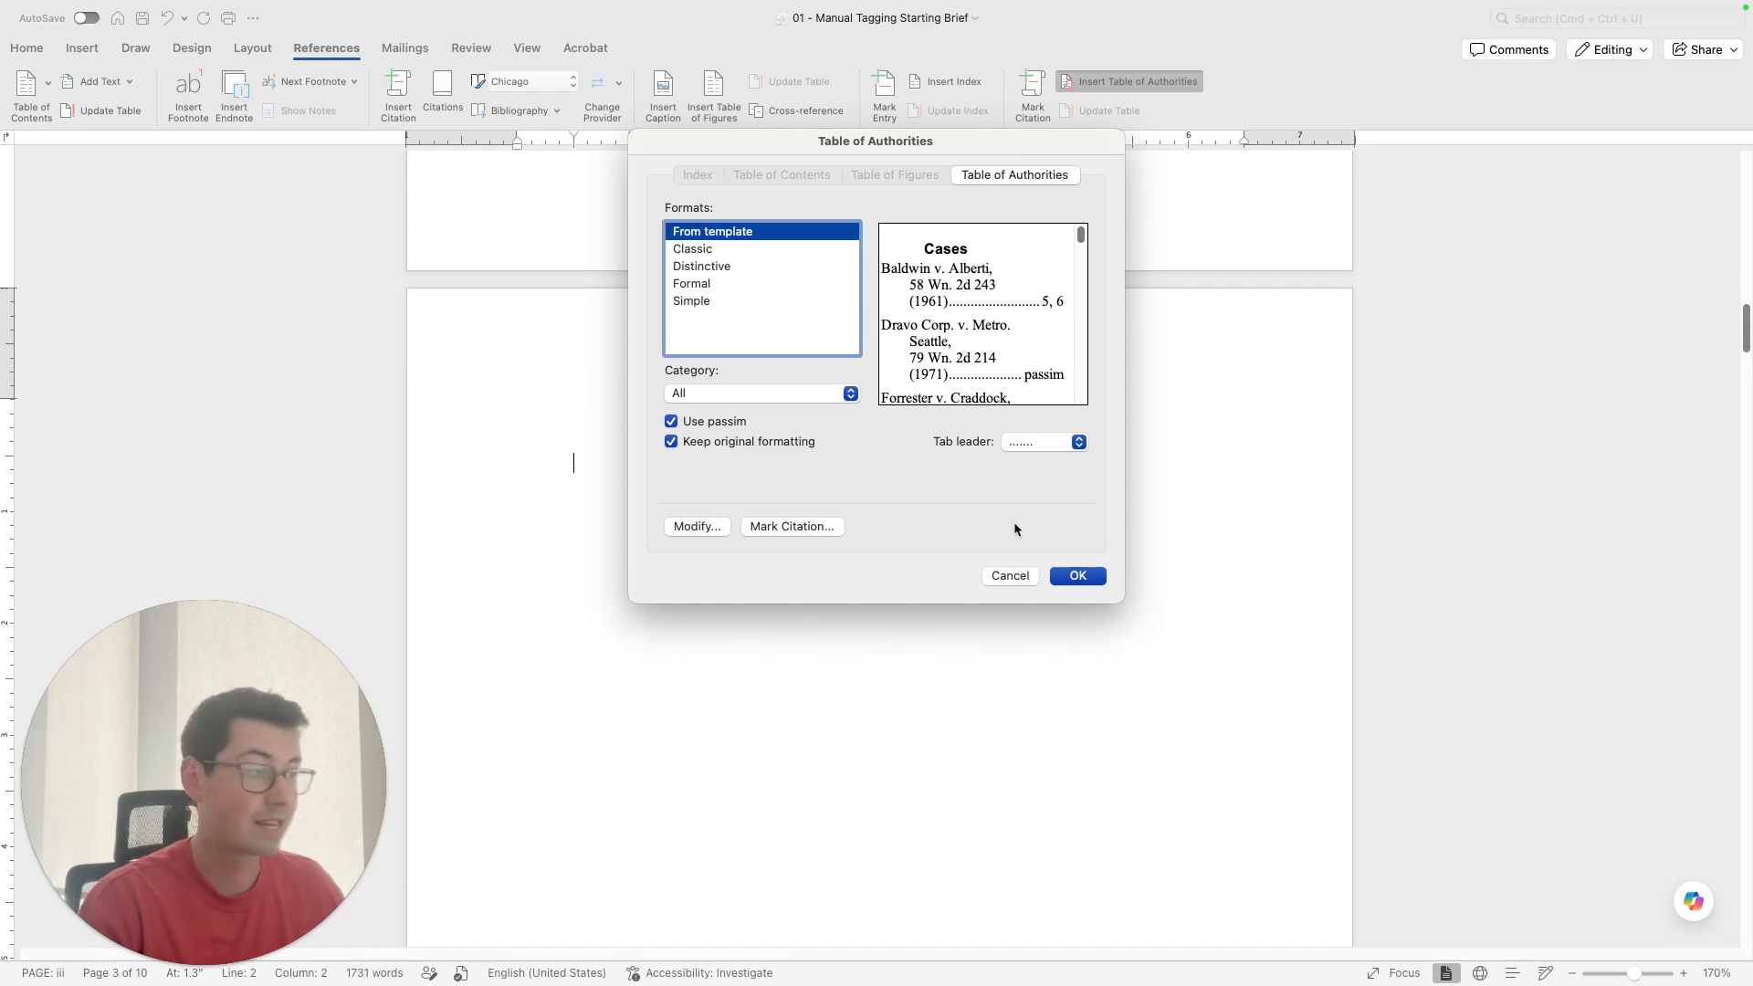
click(1082, 576)
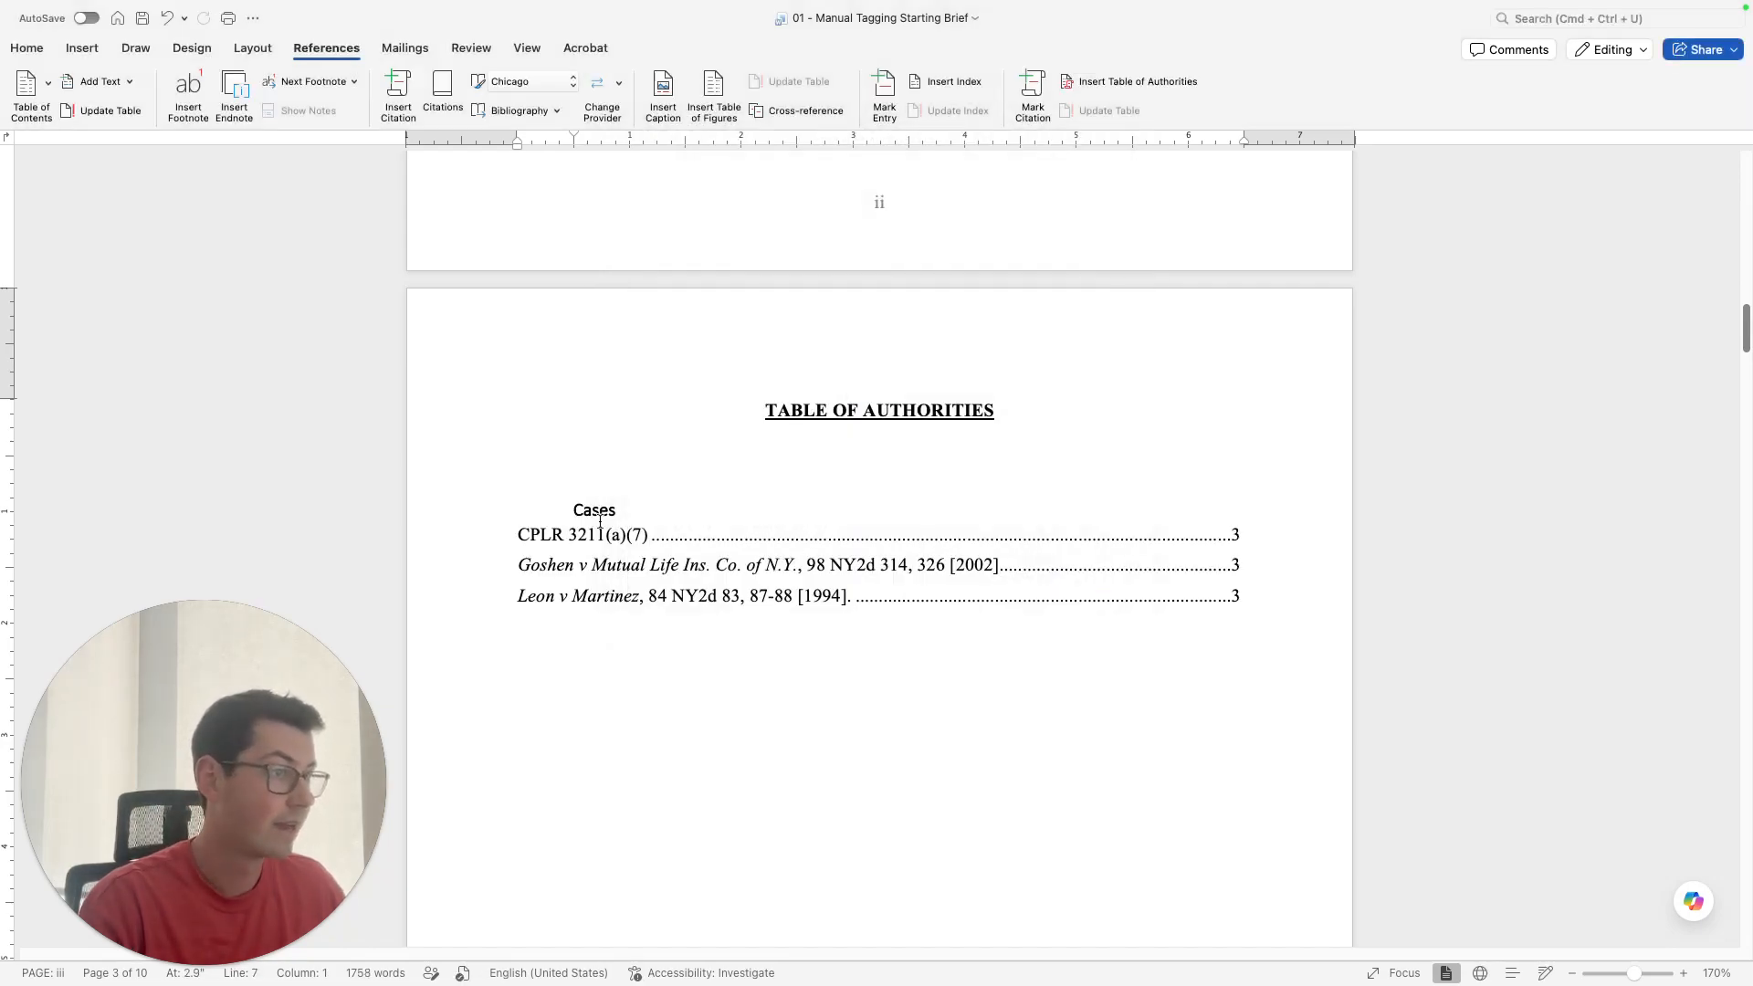
Examine the generated entries and page numbers under the Cases heading of the inserted table of authorities
double_click(599, 517)
click(632, 462)
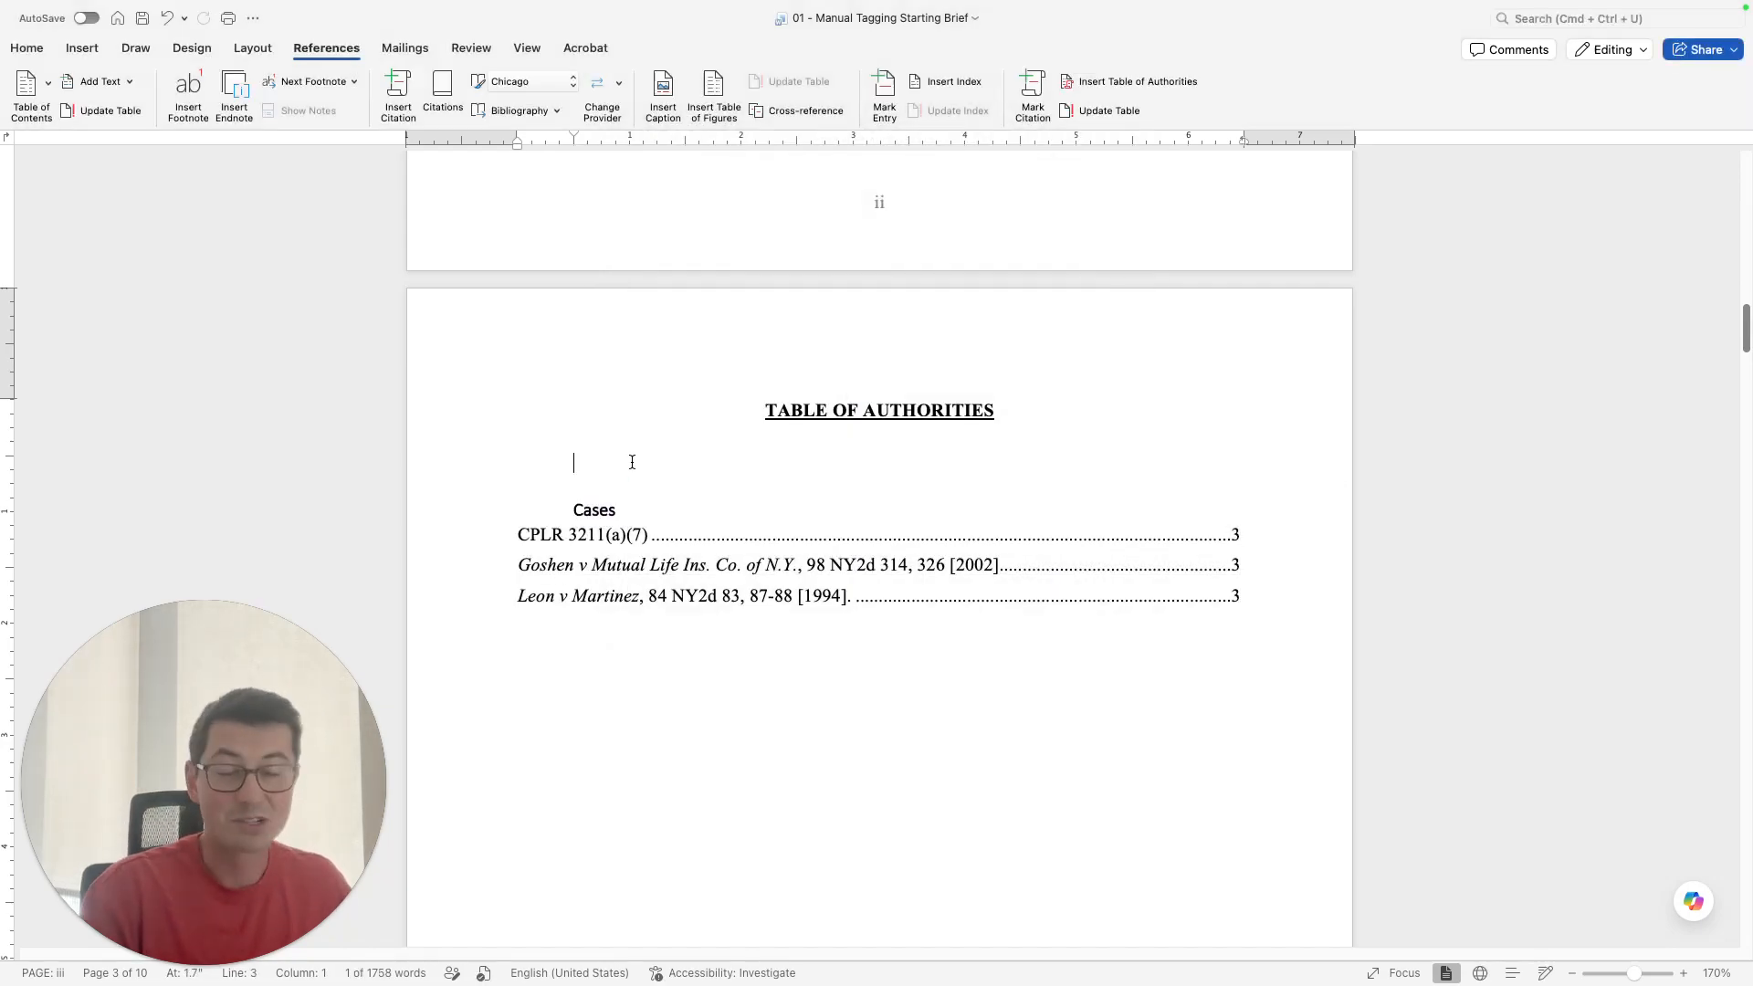
double_click(591, 517)
click(701, 502)
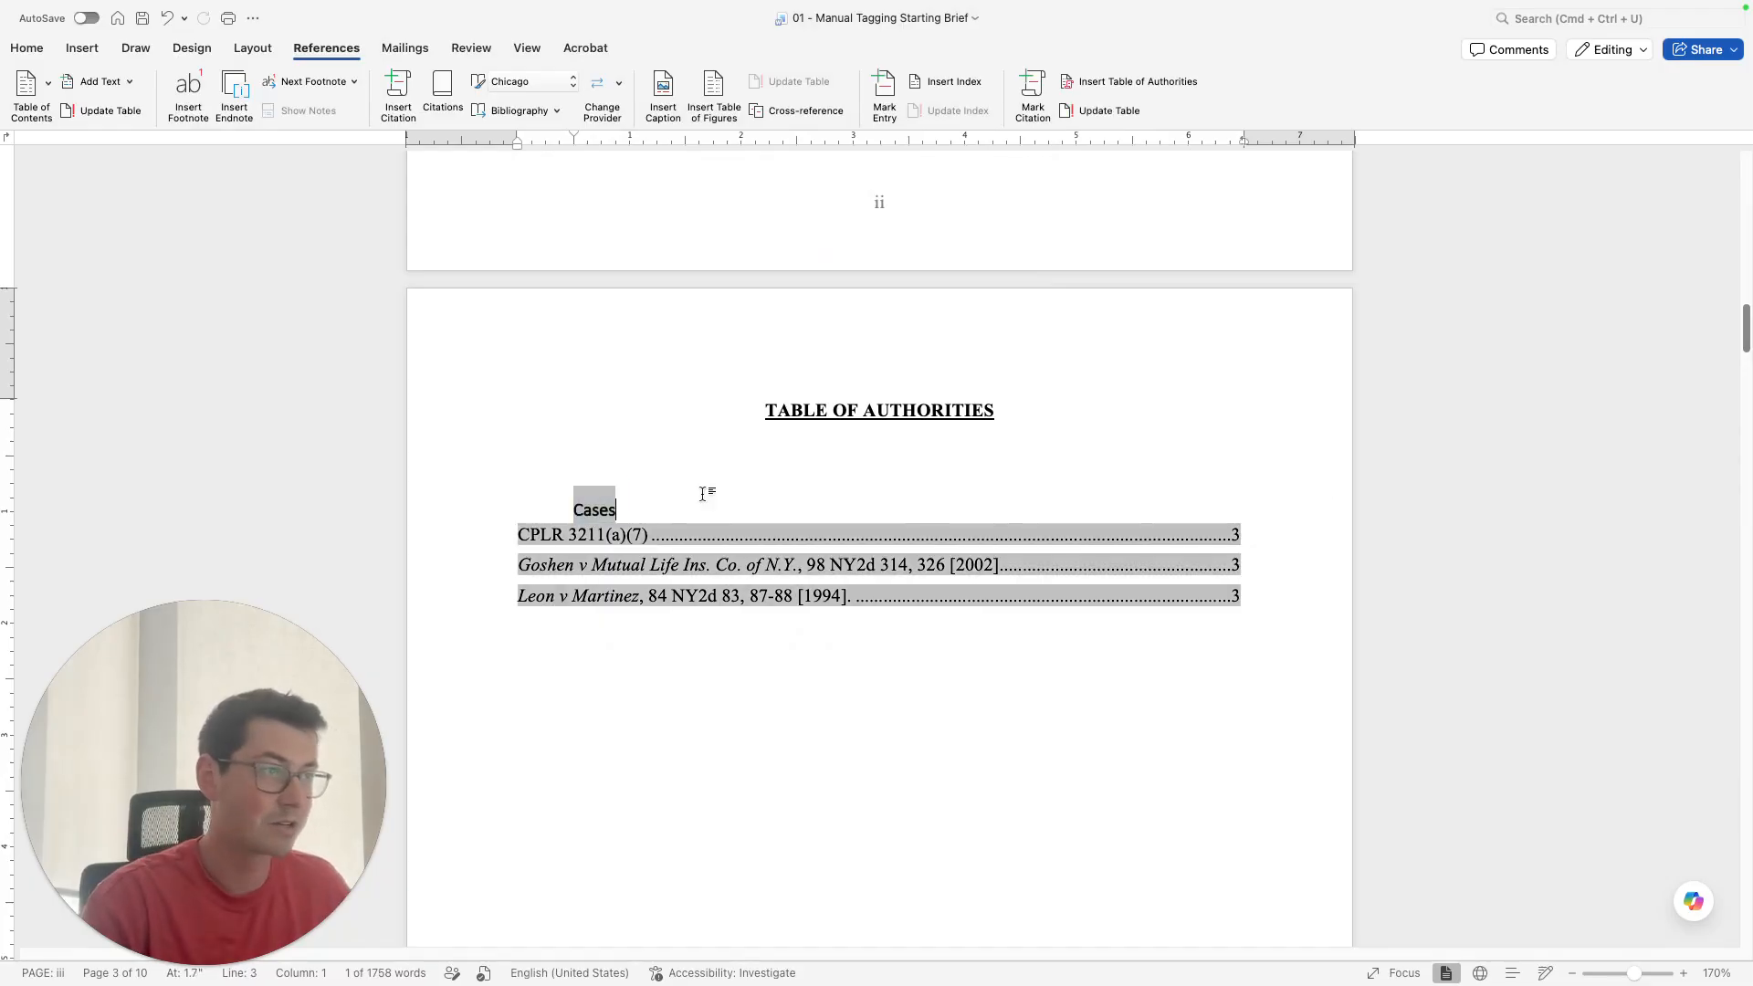
click(702, 591)
click(689, 621)
click(706, 518)
click(991, 530)
triple_click(991, 529)
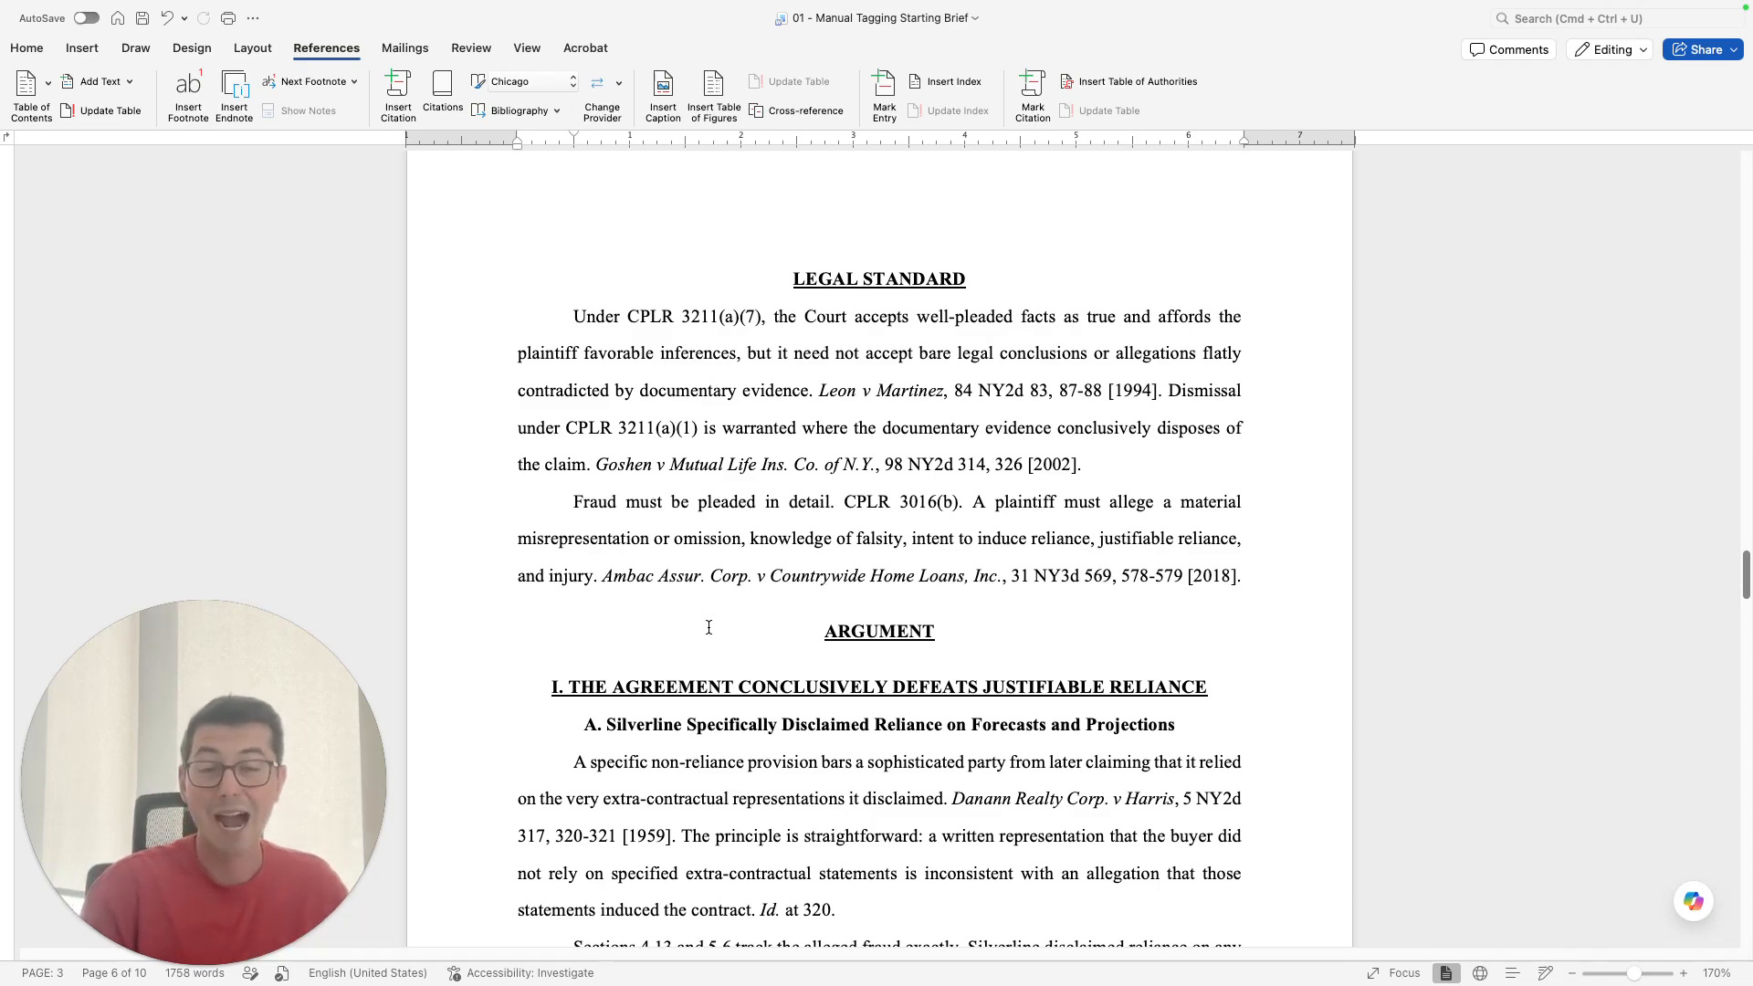
click(661, 319)
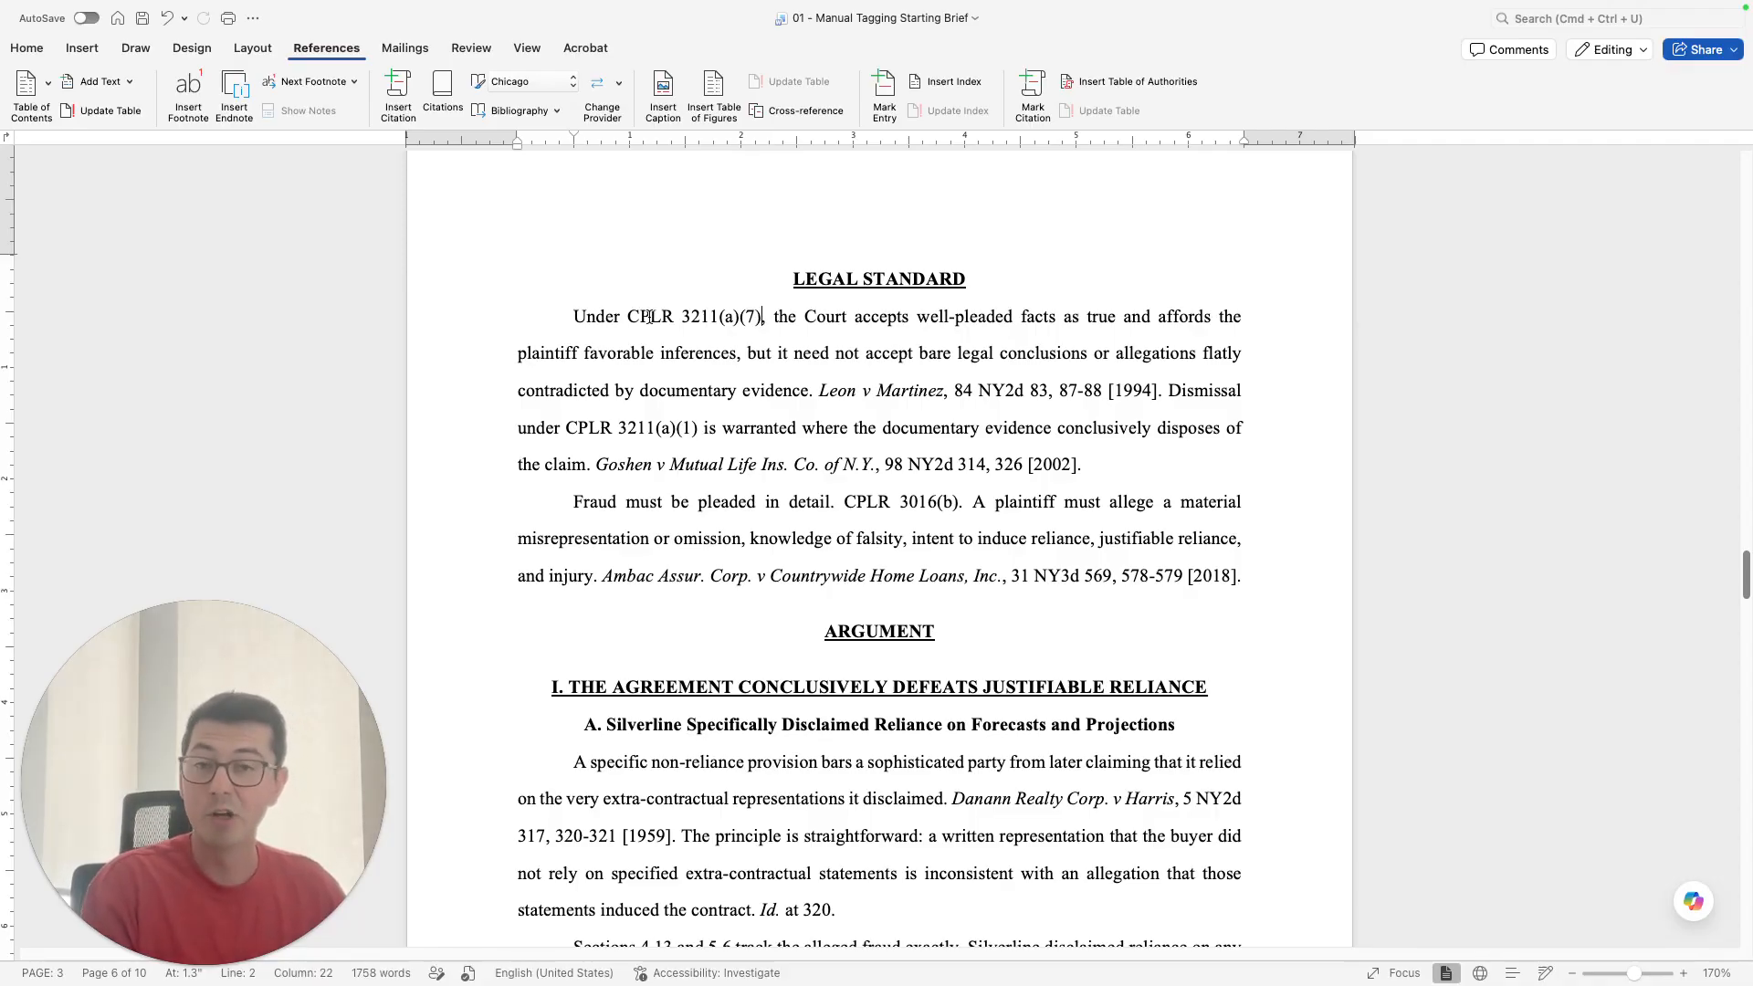
drag(629, 316, 760, 324)
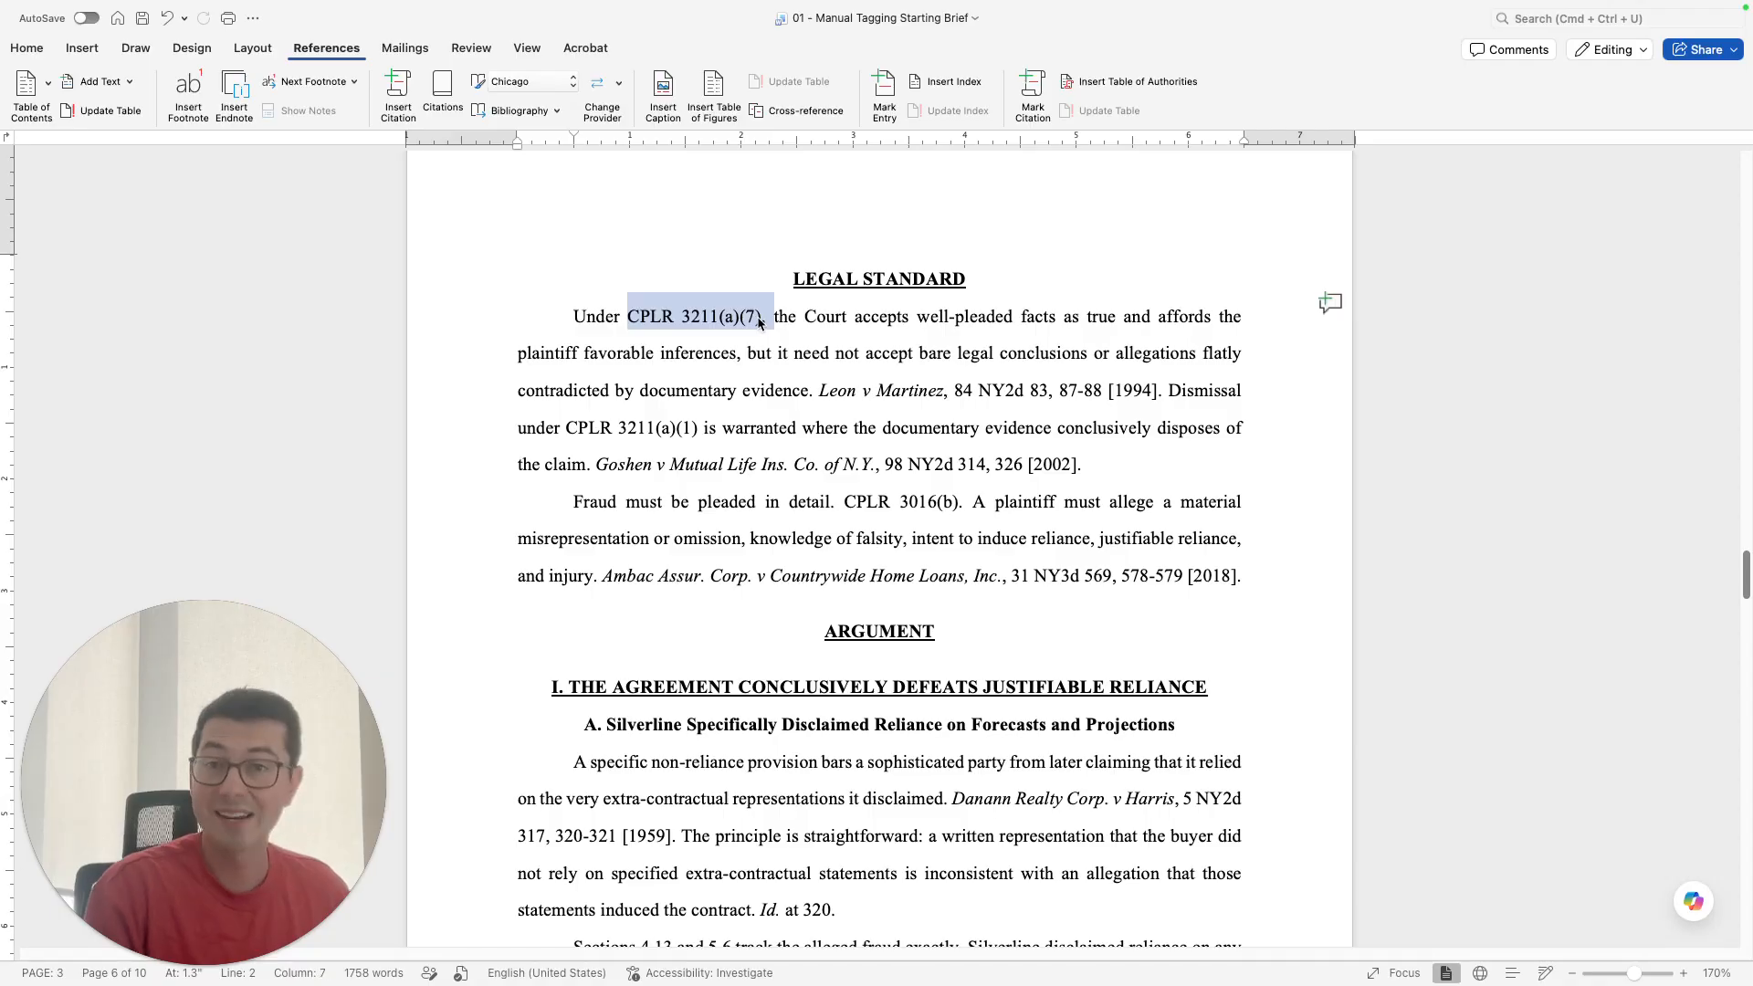
right_click(716, 308)
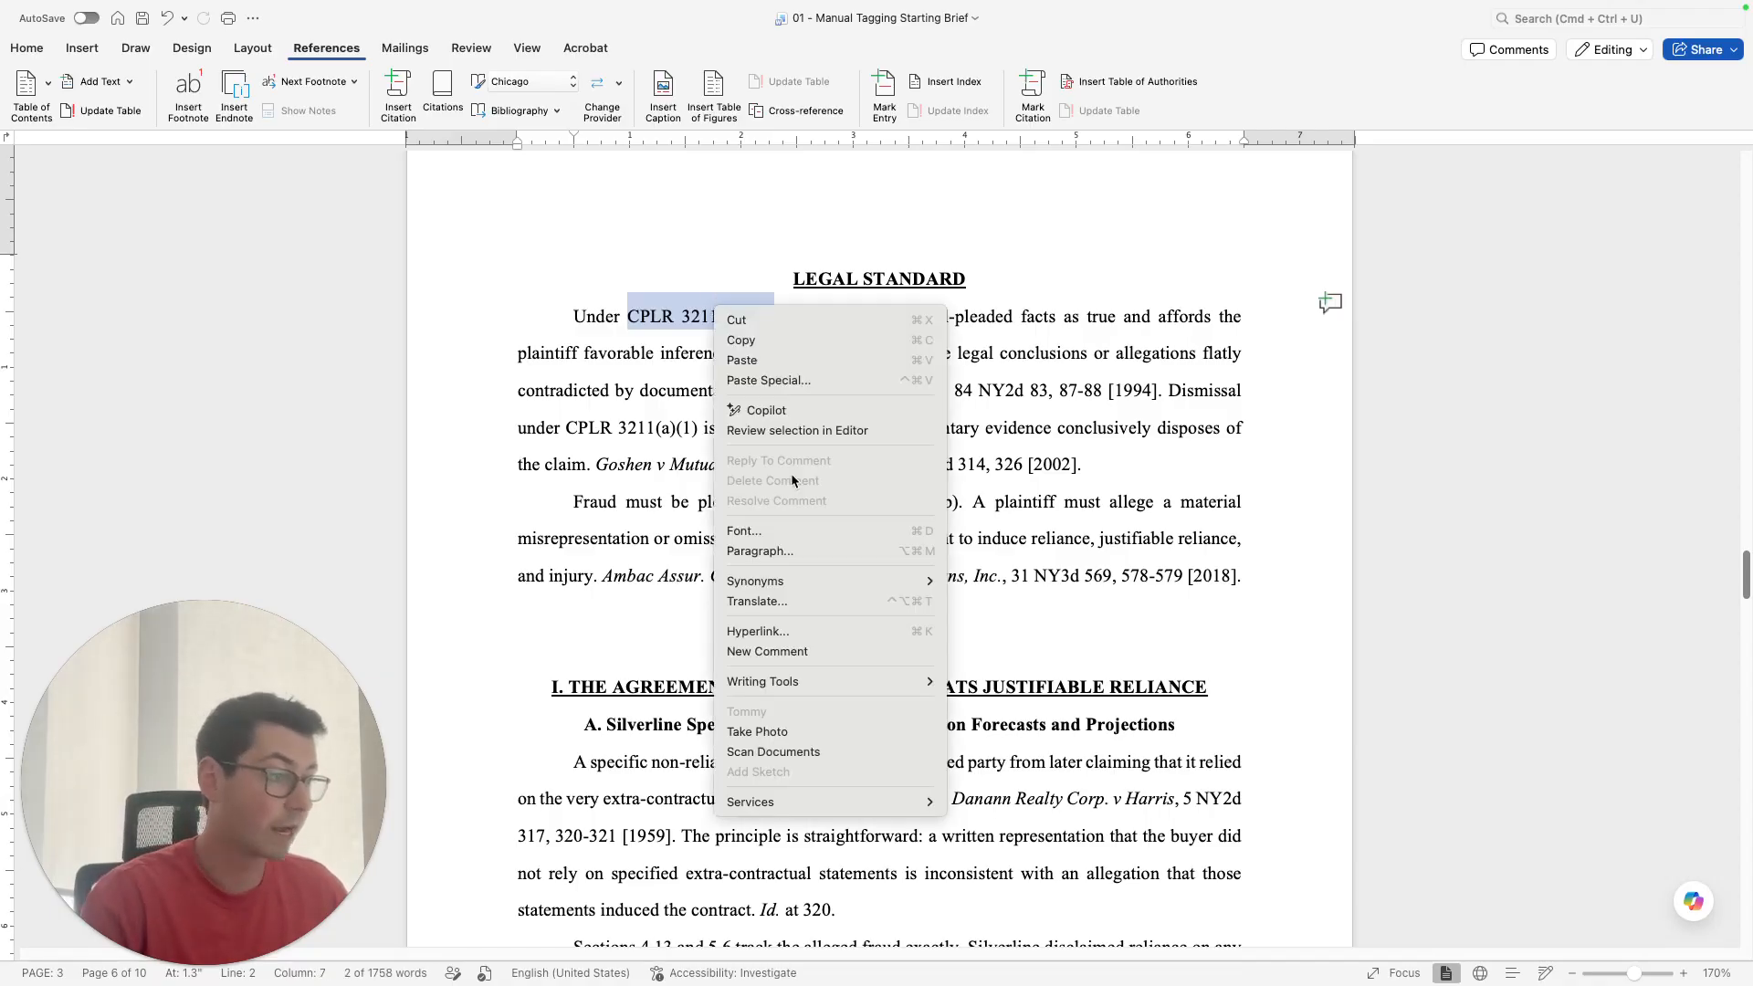
click(794, 631)
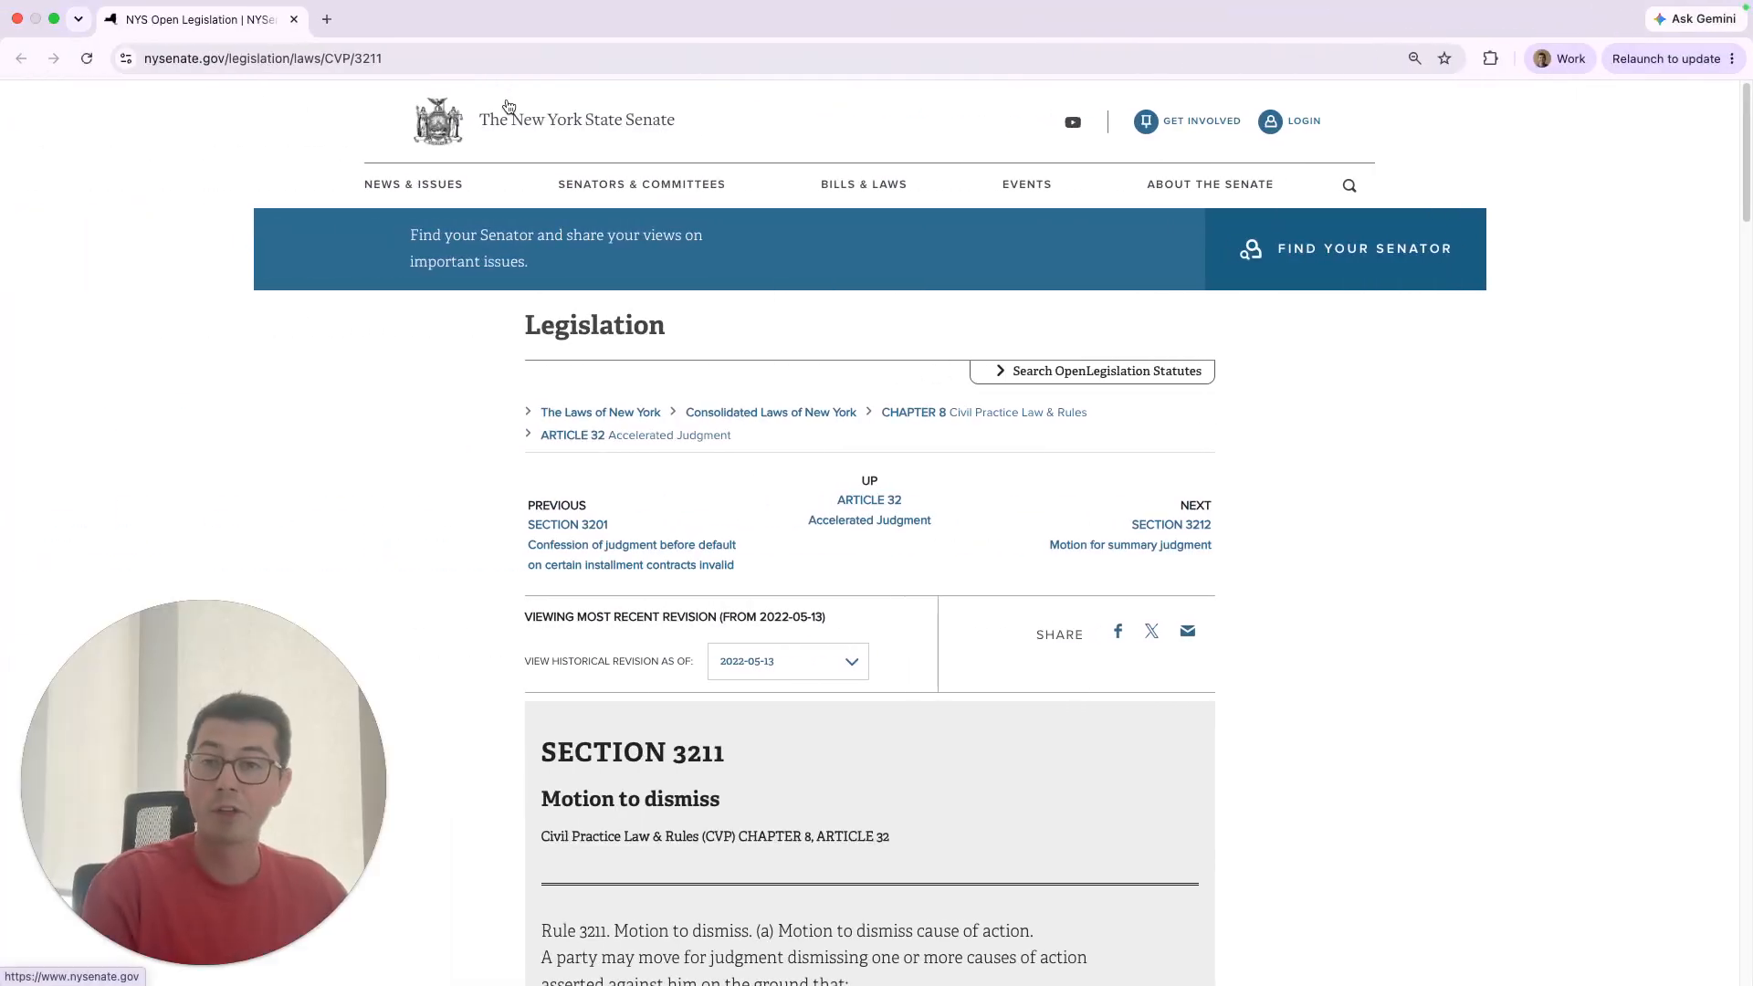
click(455, 70)
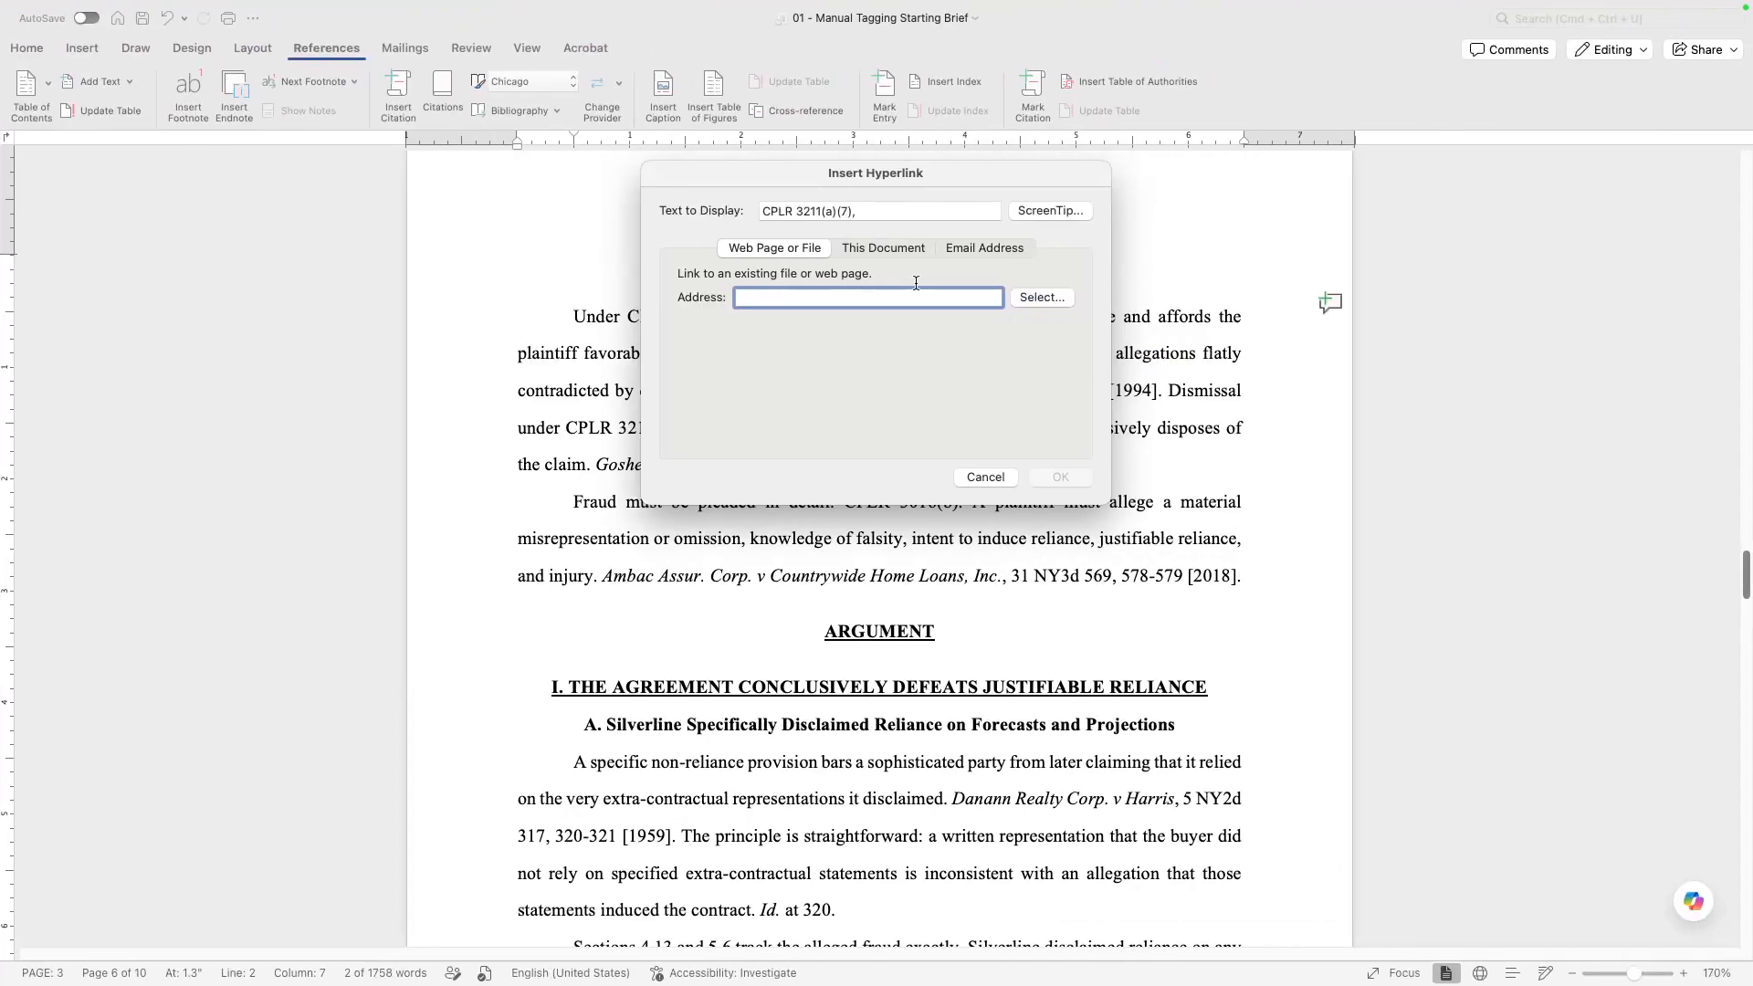
key(super+v)
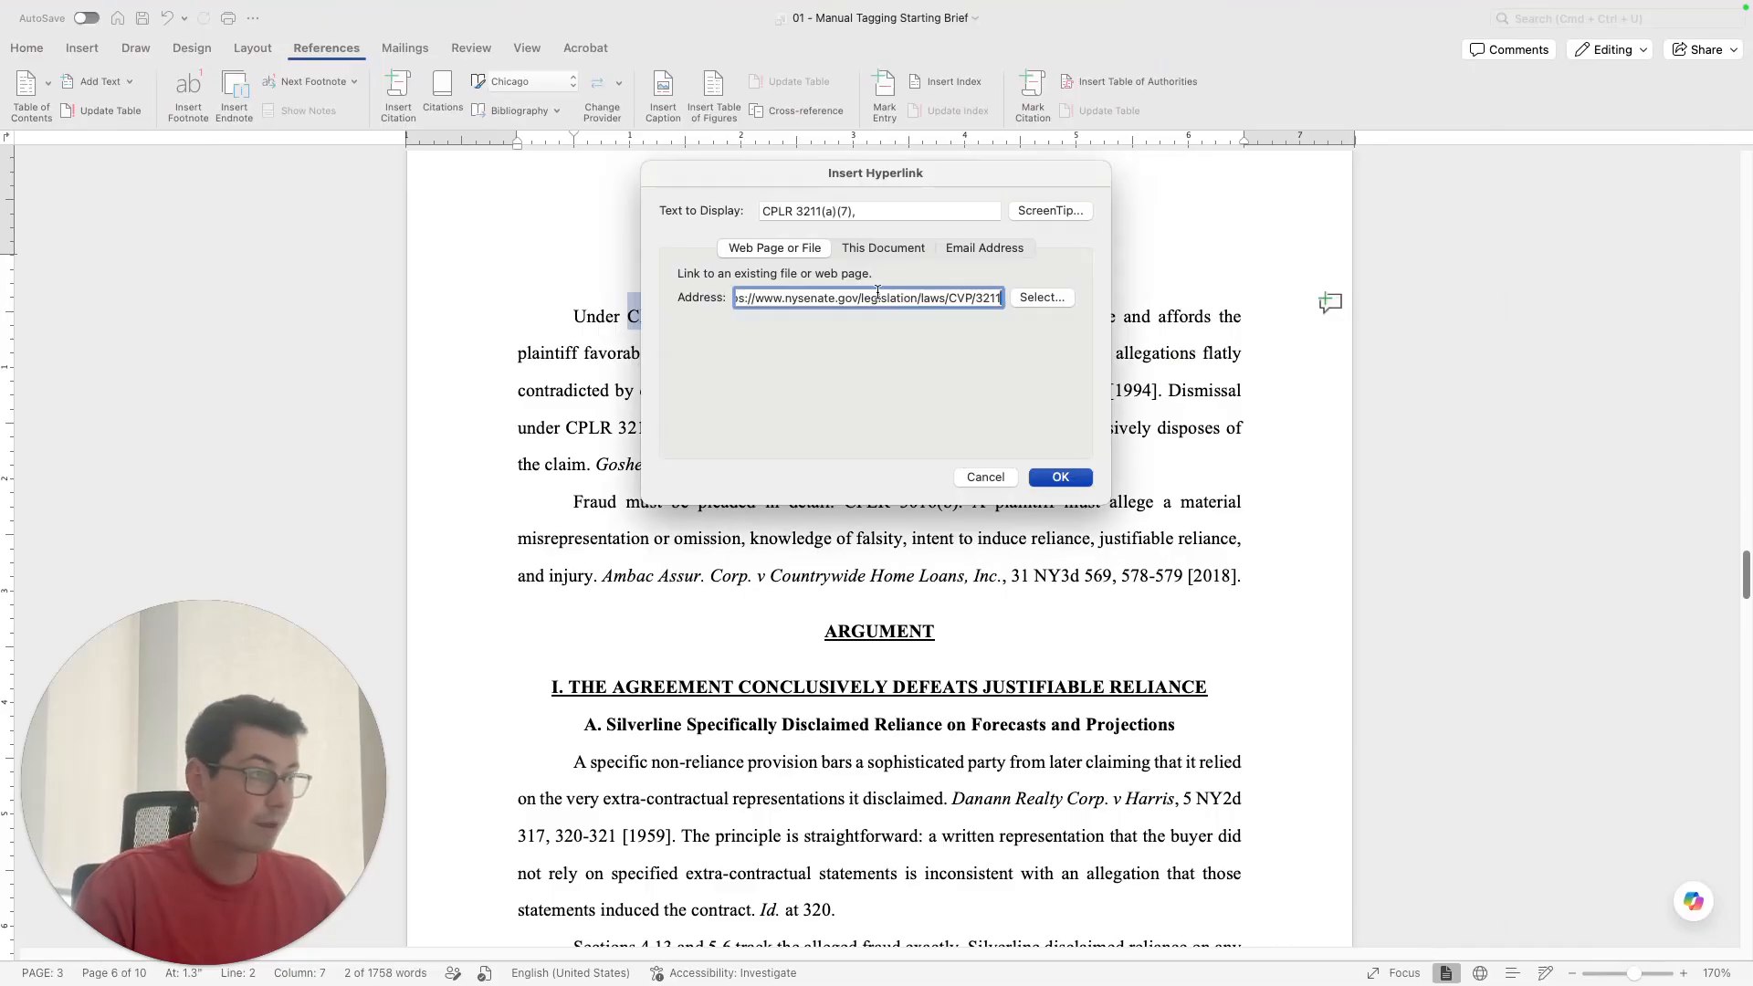
click(1059, 477)
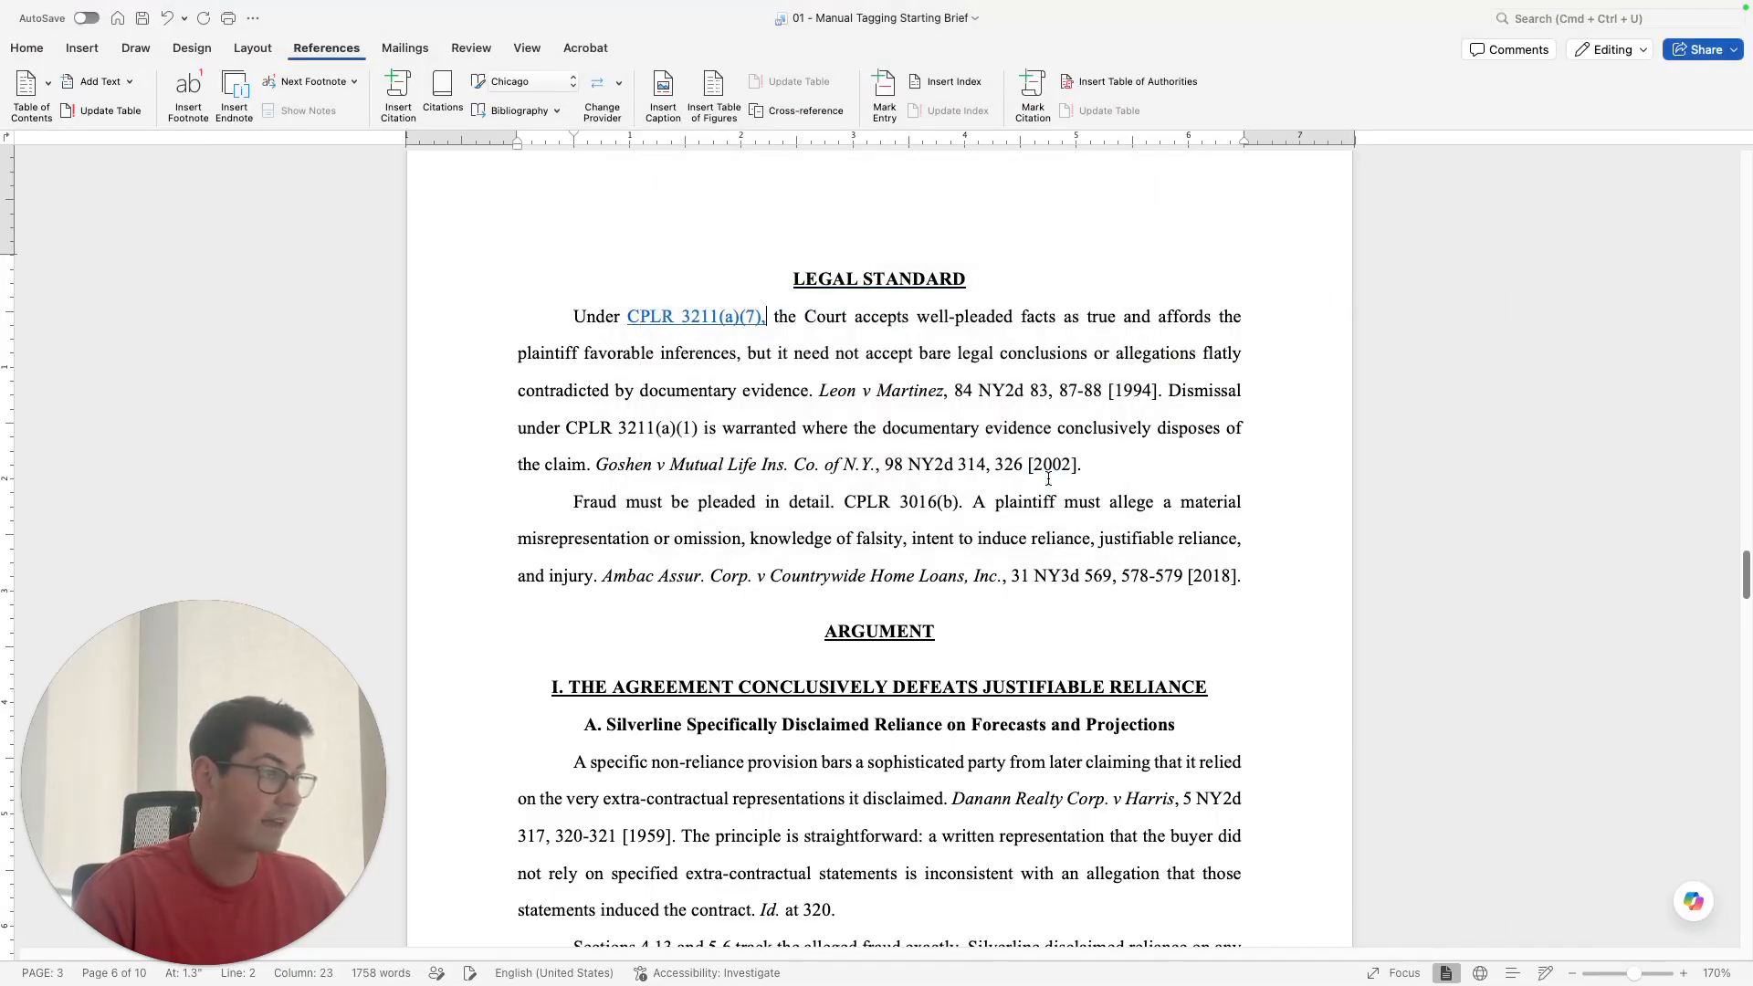
click(694, 317)
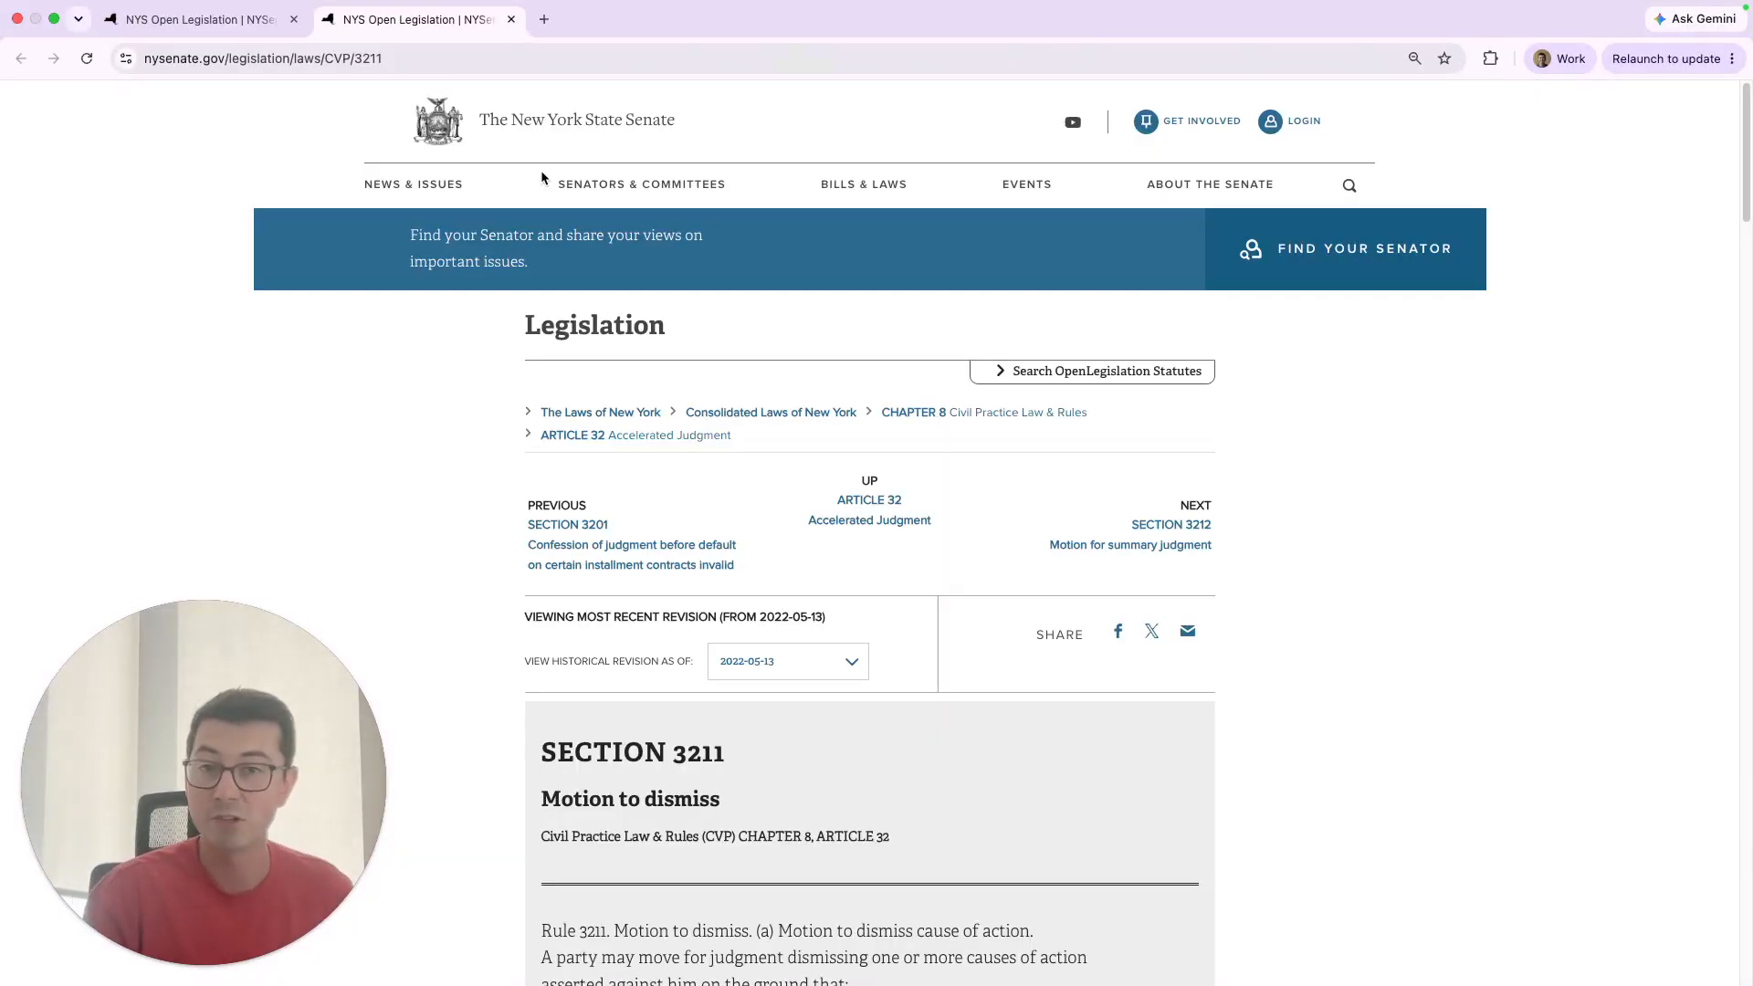
Switch to Claude and ask it to output all references in the attached brief into chat, listing statutes, cases and regs grouped by type
key(ctrl+Right)
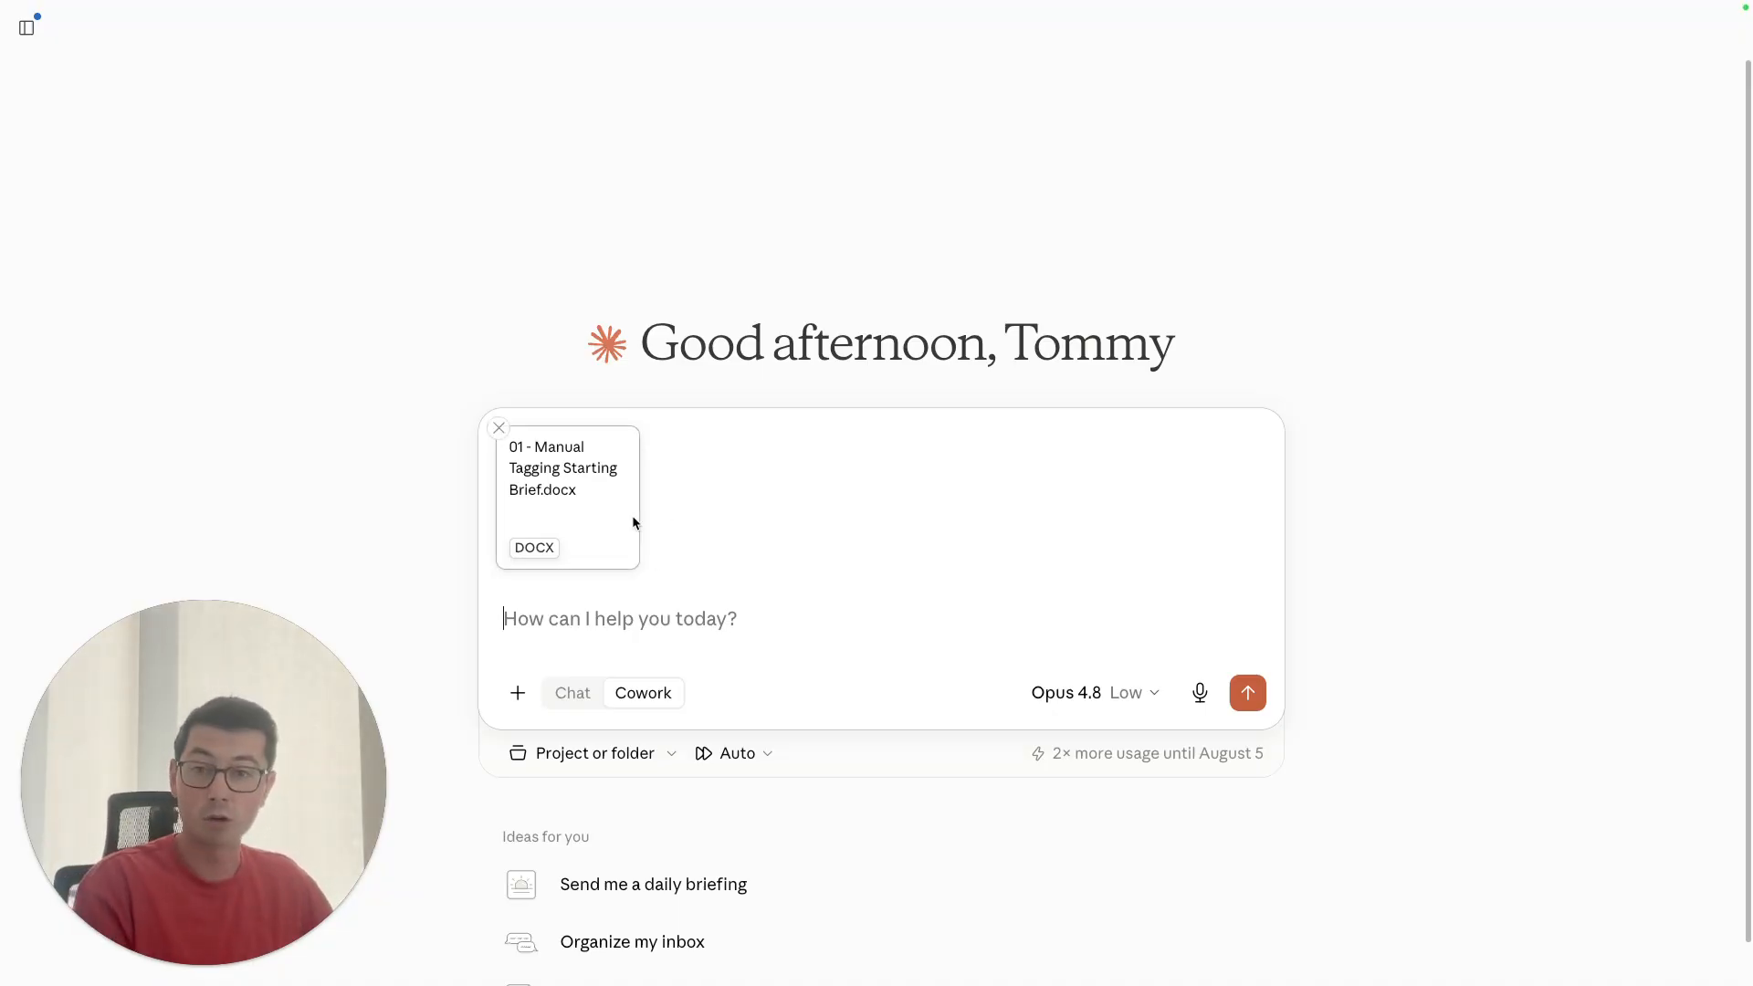
click(660, 607)
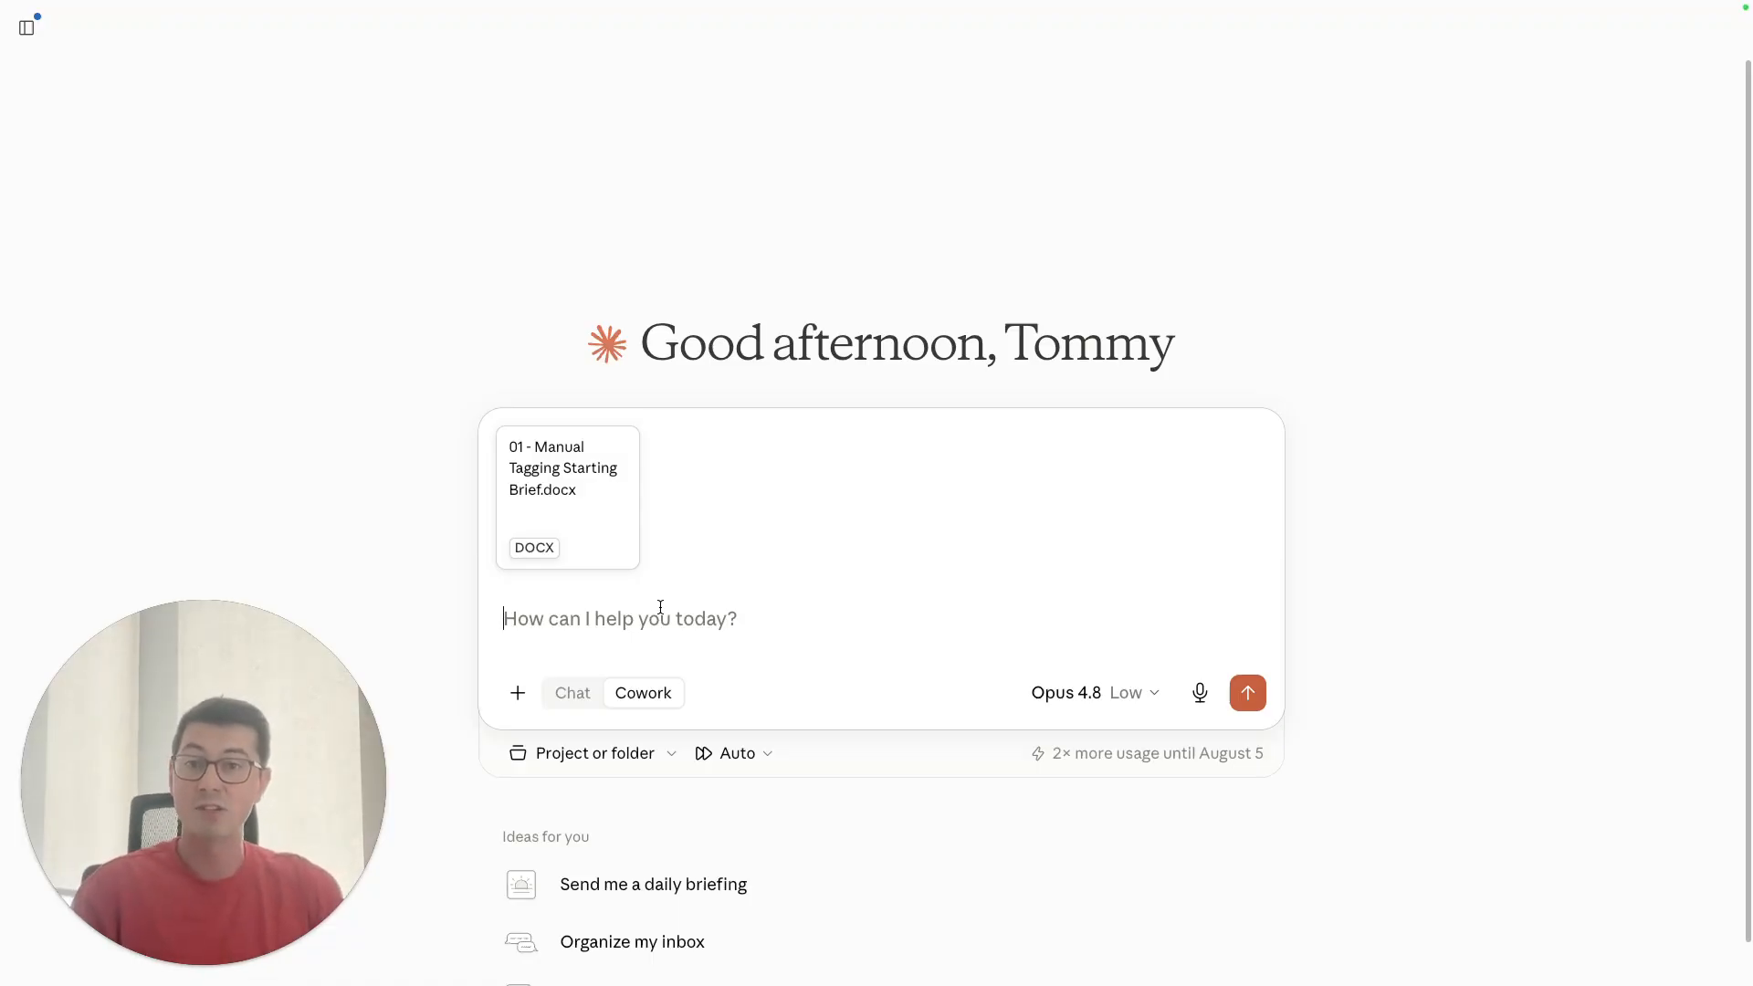
key(ctrl+v)
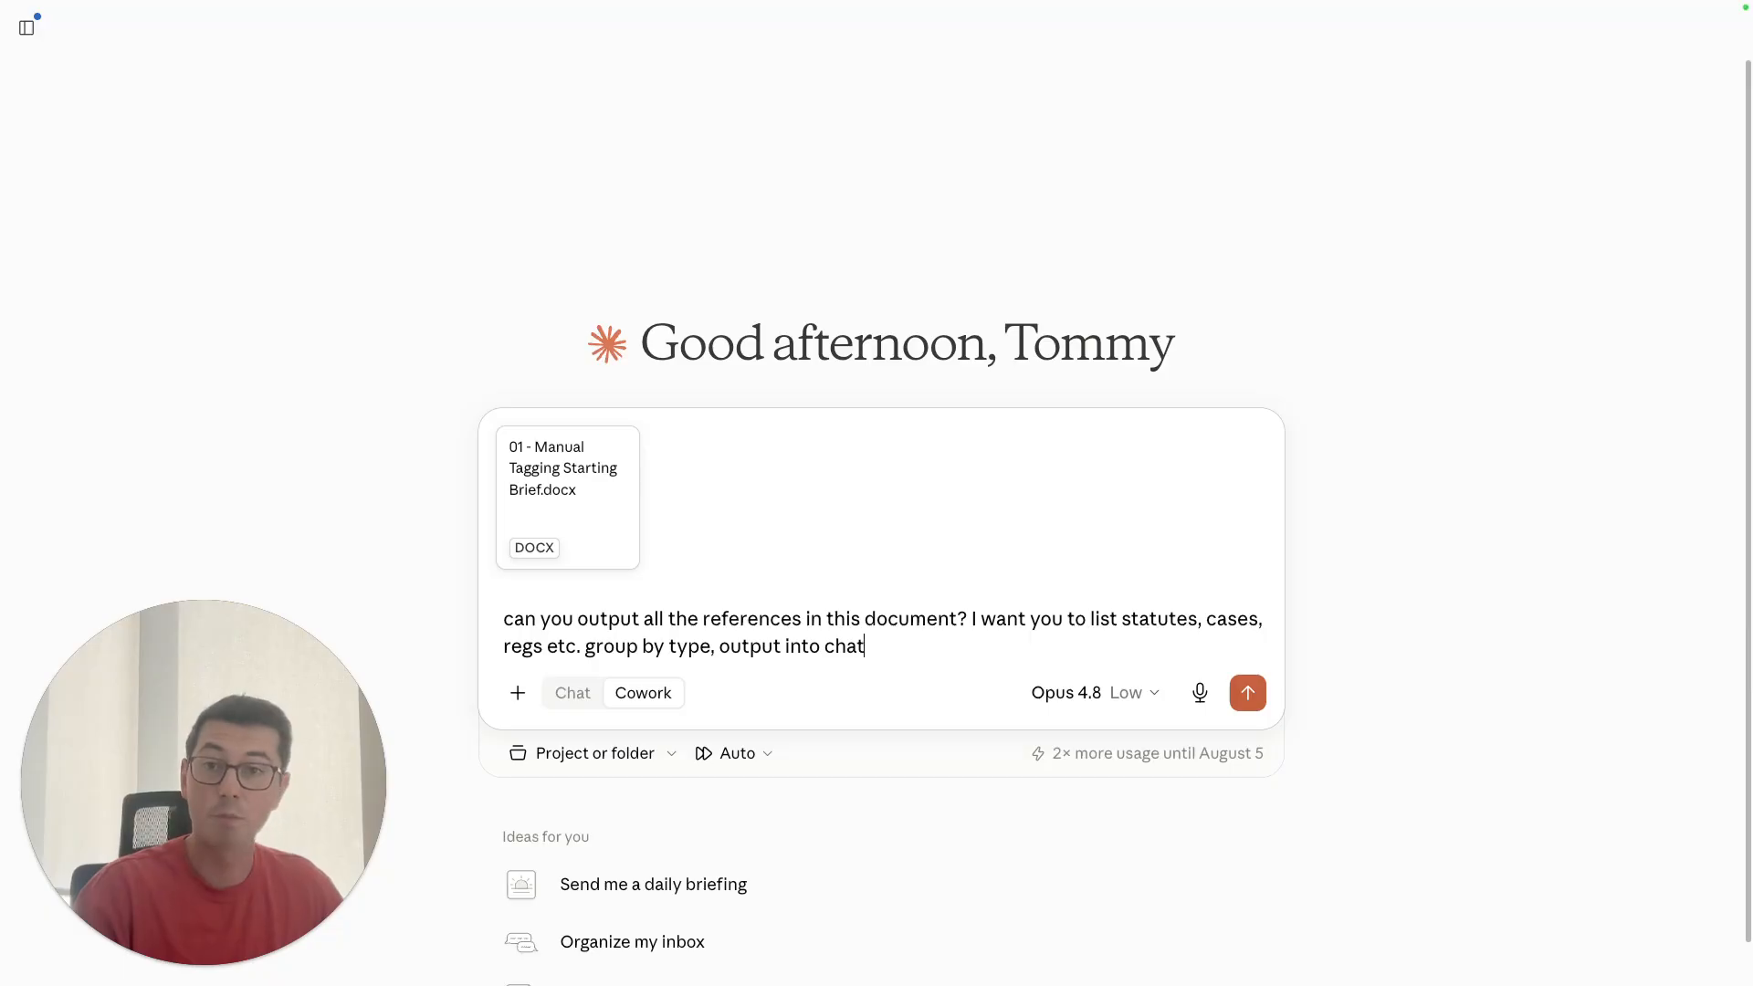
key(Return)
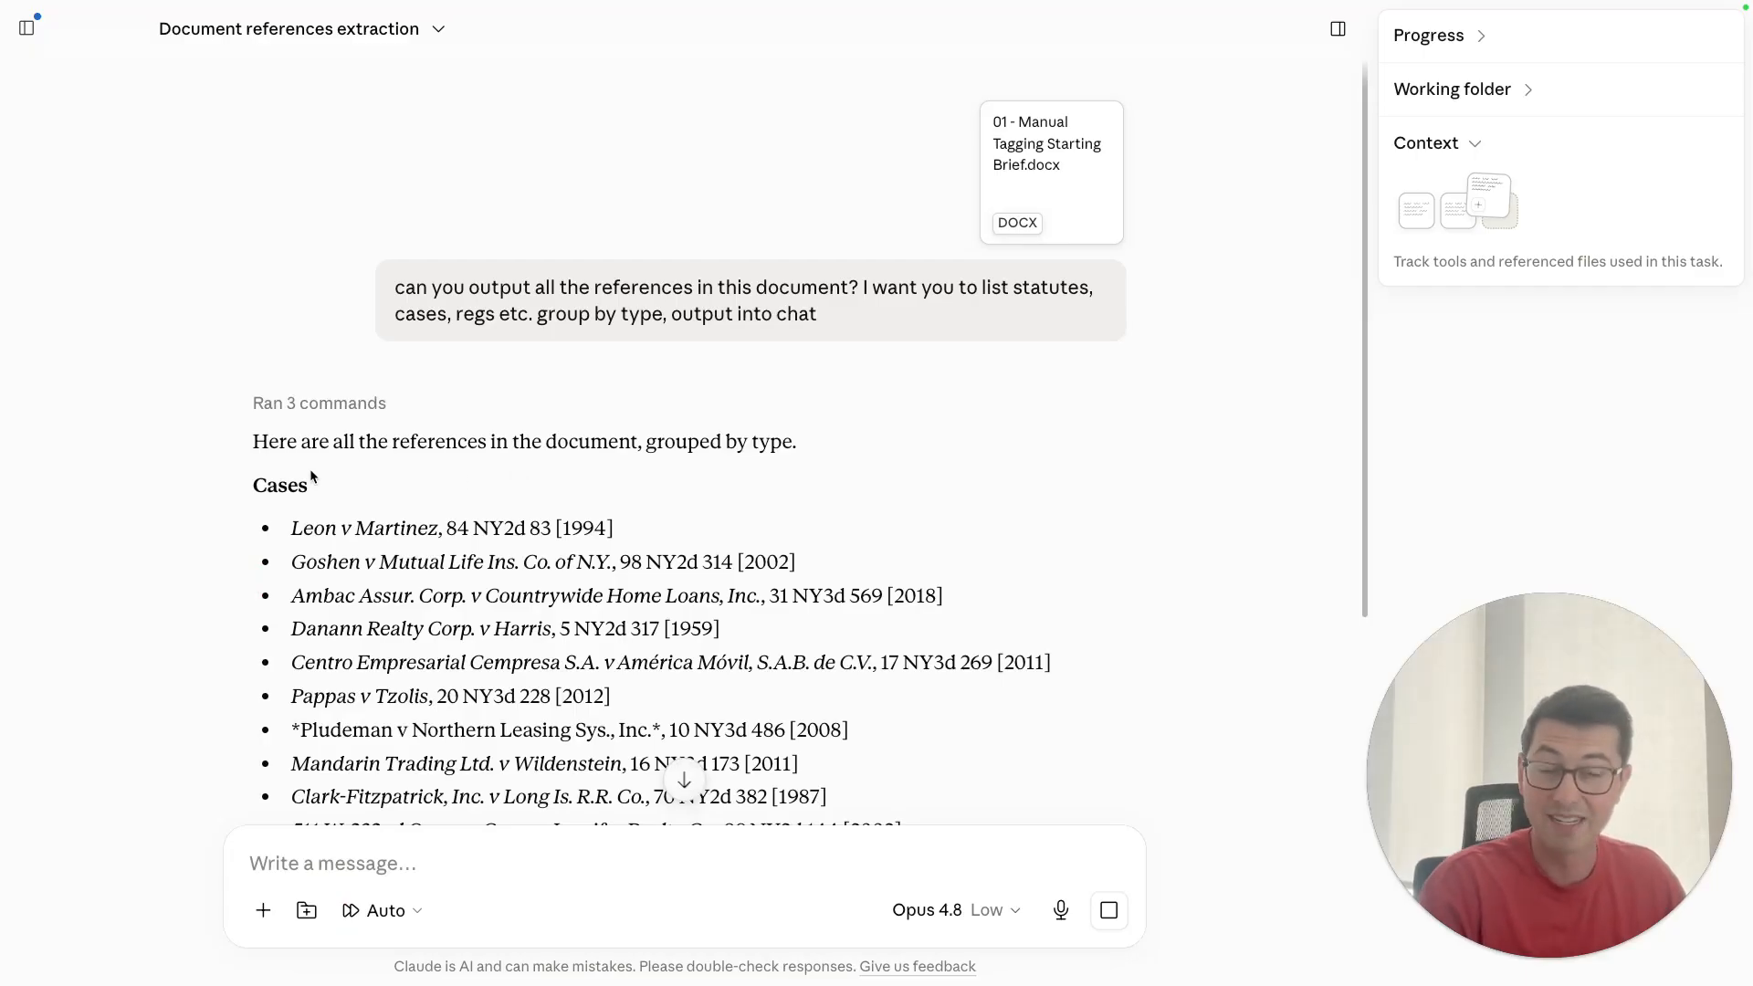
Review Claude's references grouped by type, and check the entries and page numbers in the Table of Authorities document in Word
double_click(292, 487)
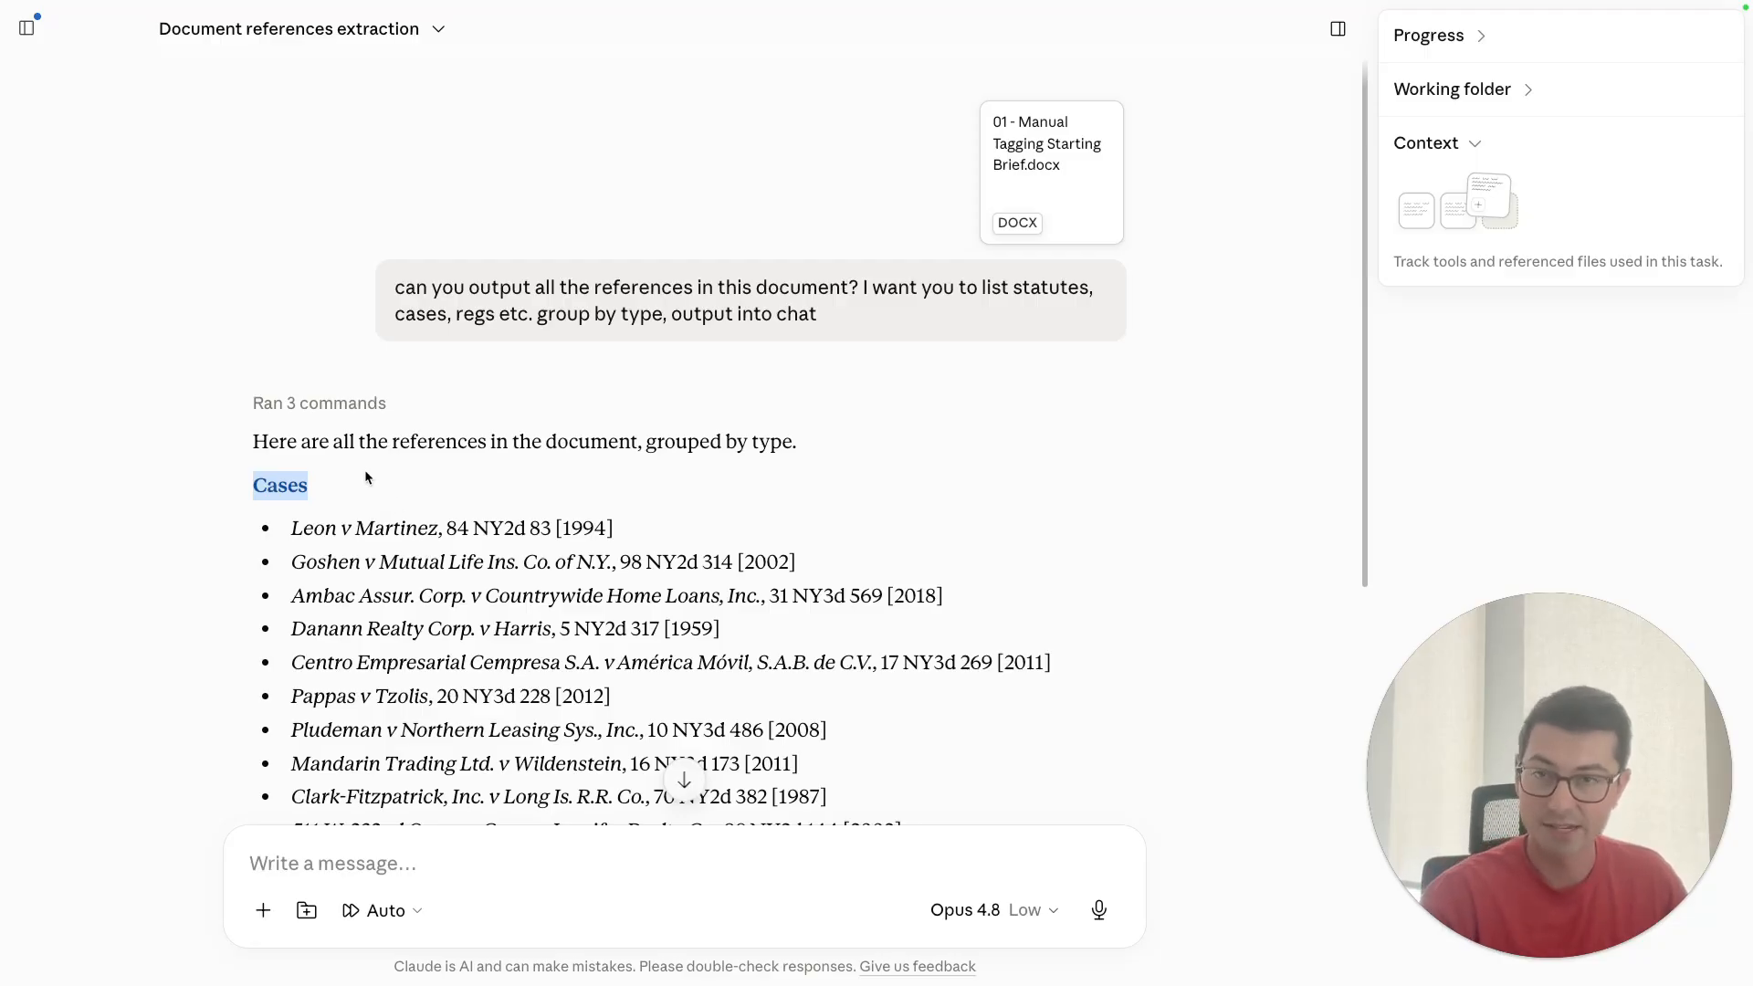
scroll(369, 469, down, 10)
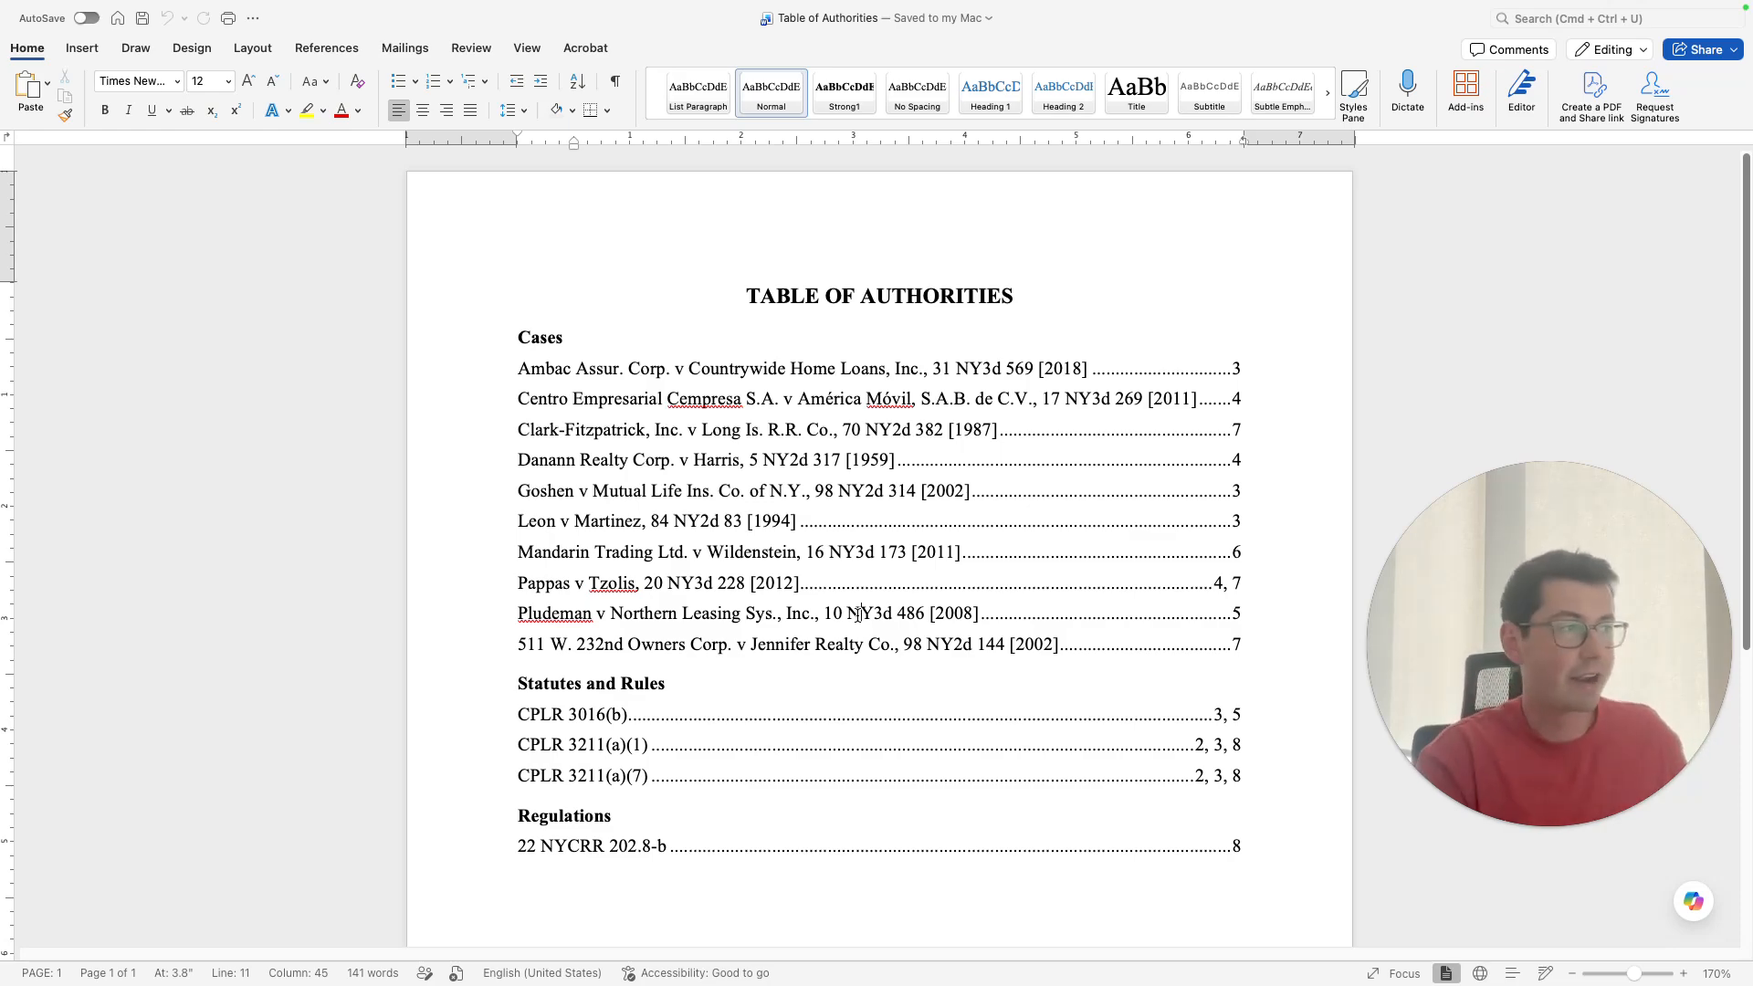
scroll(897, 620, down, 5)
scroll(897, 620, up, 5)
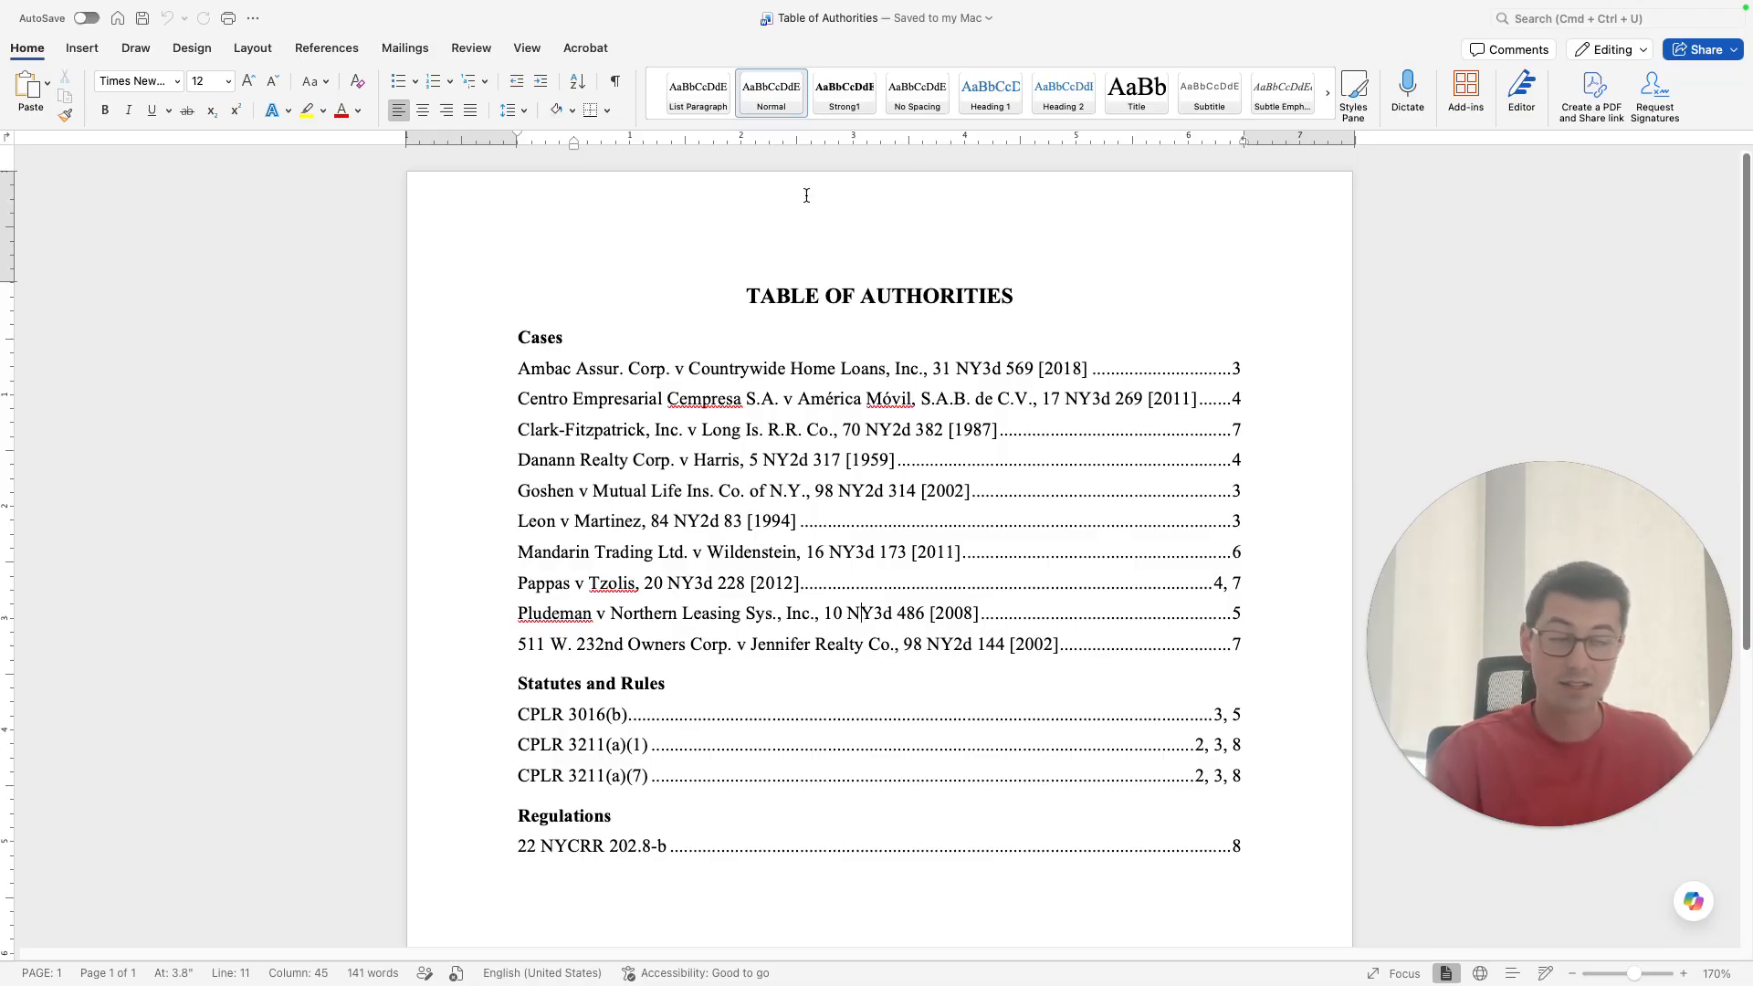
click(1233, 376)
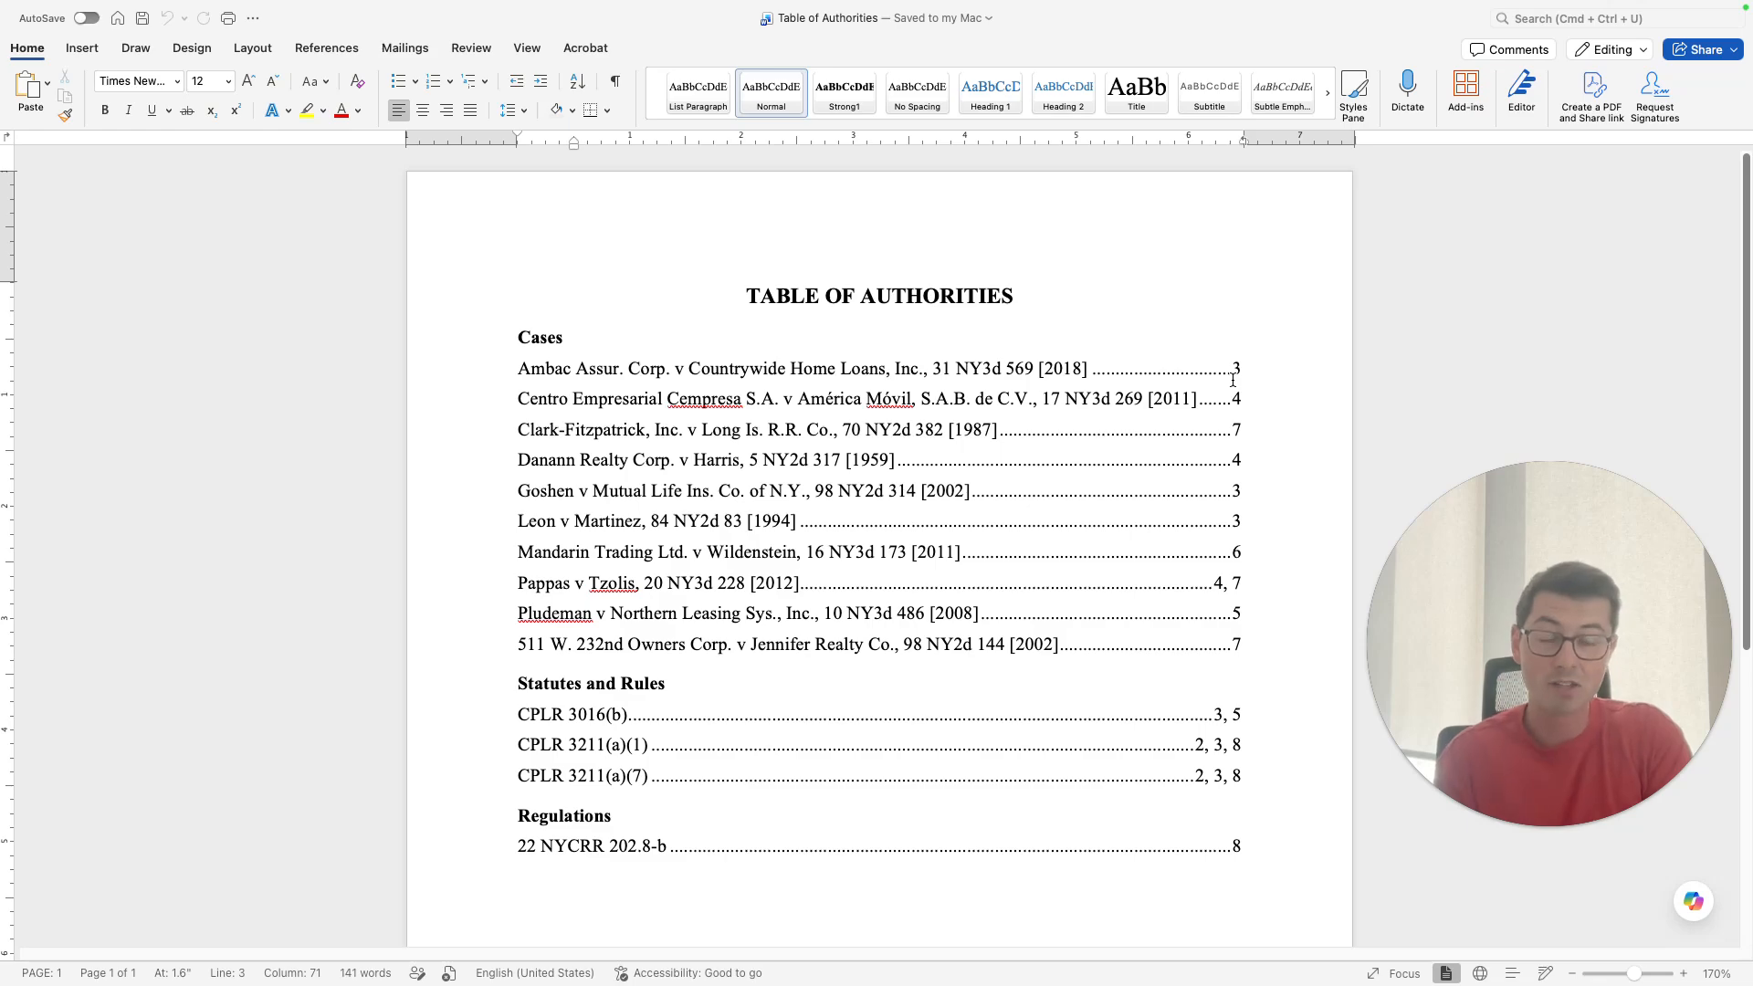
click(1233, 380)
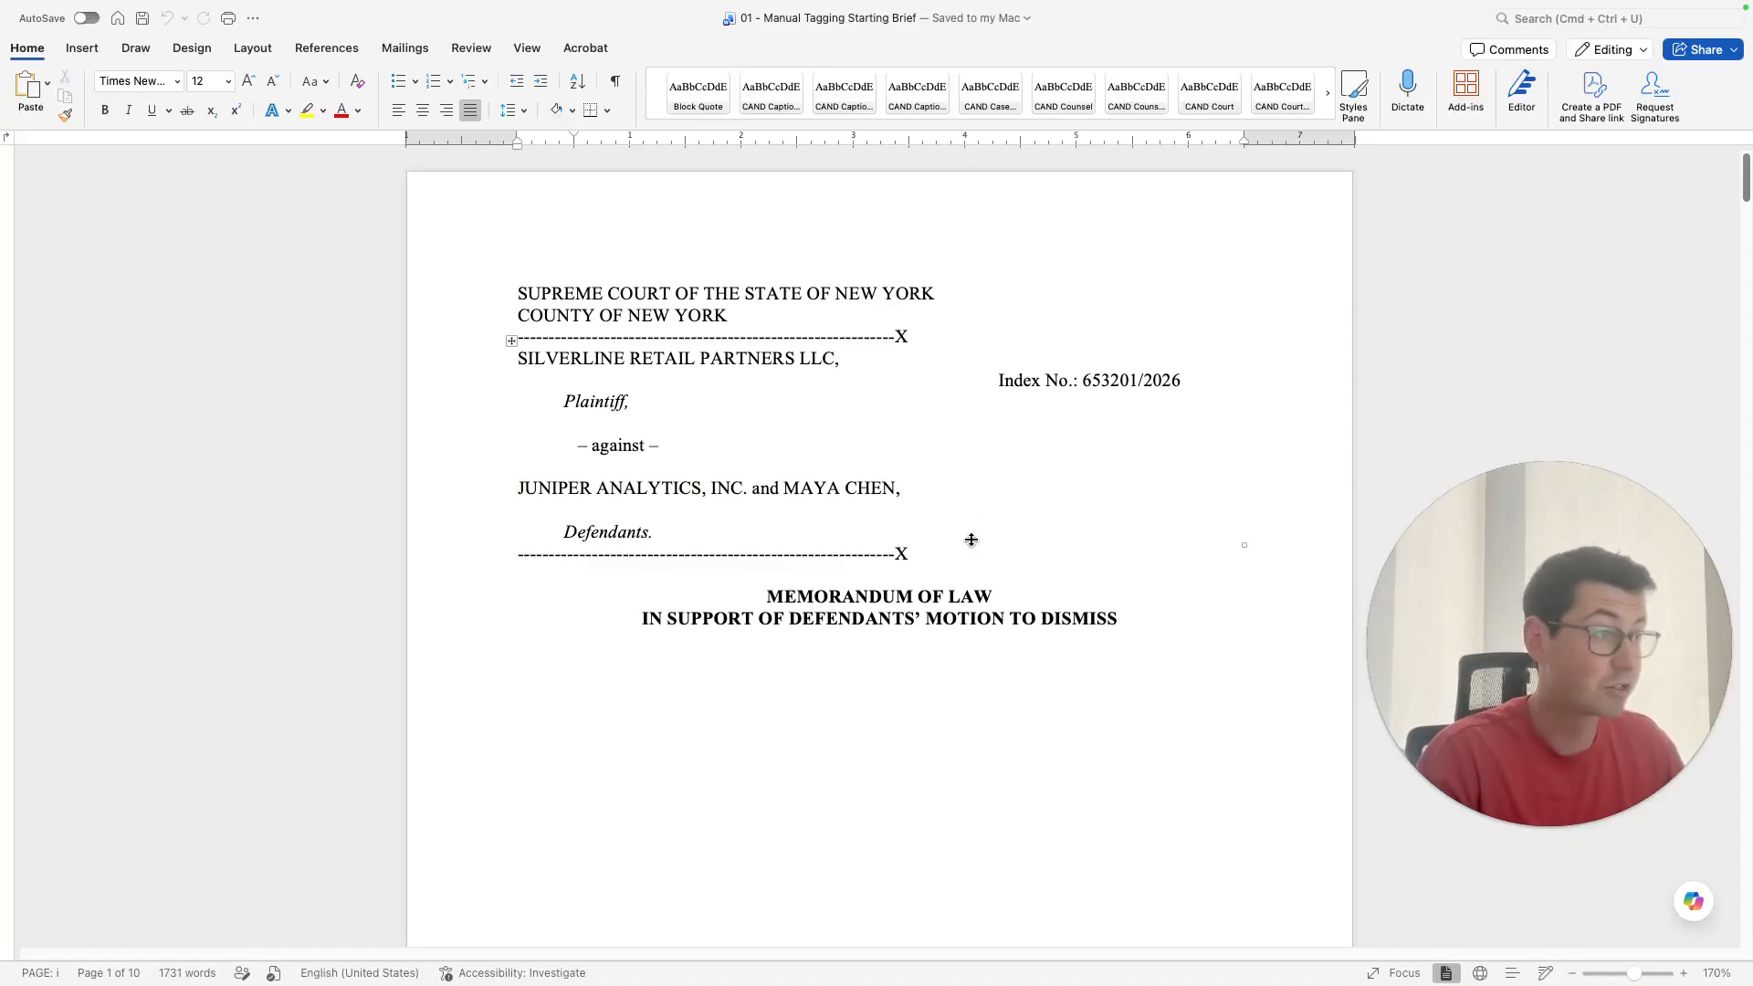
Look through the original brief's front pages, including its table of contents and the page numbered iii
scroll(833, 352, down, 10)
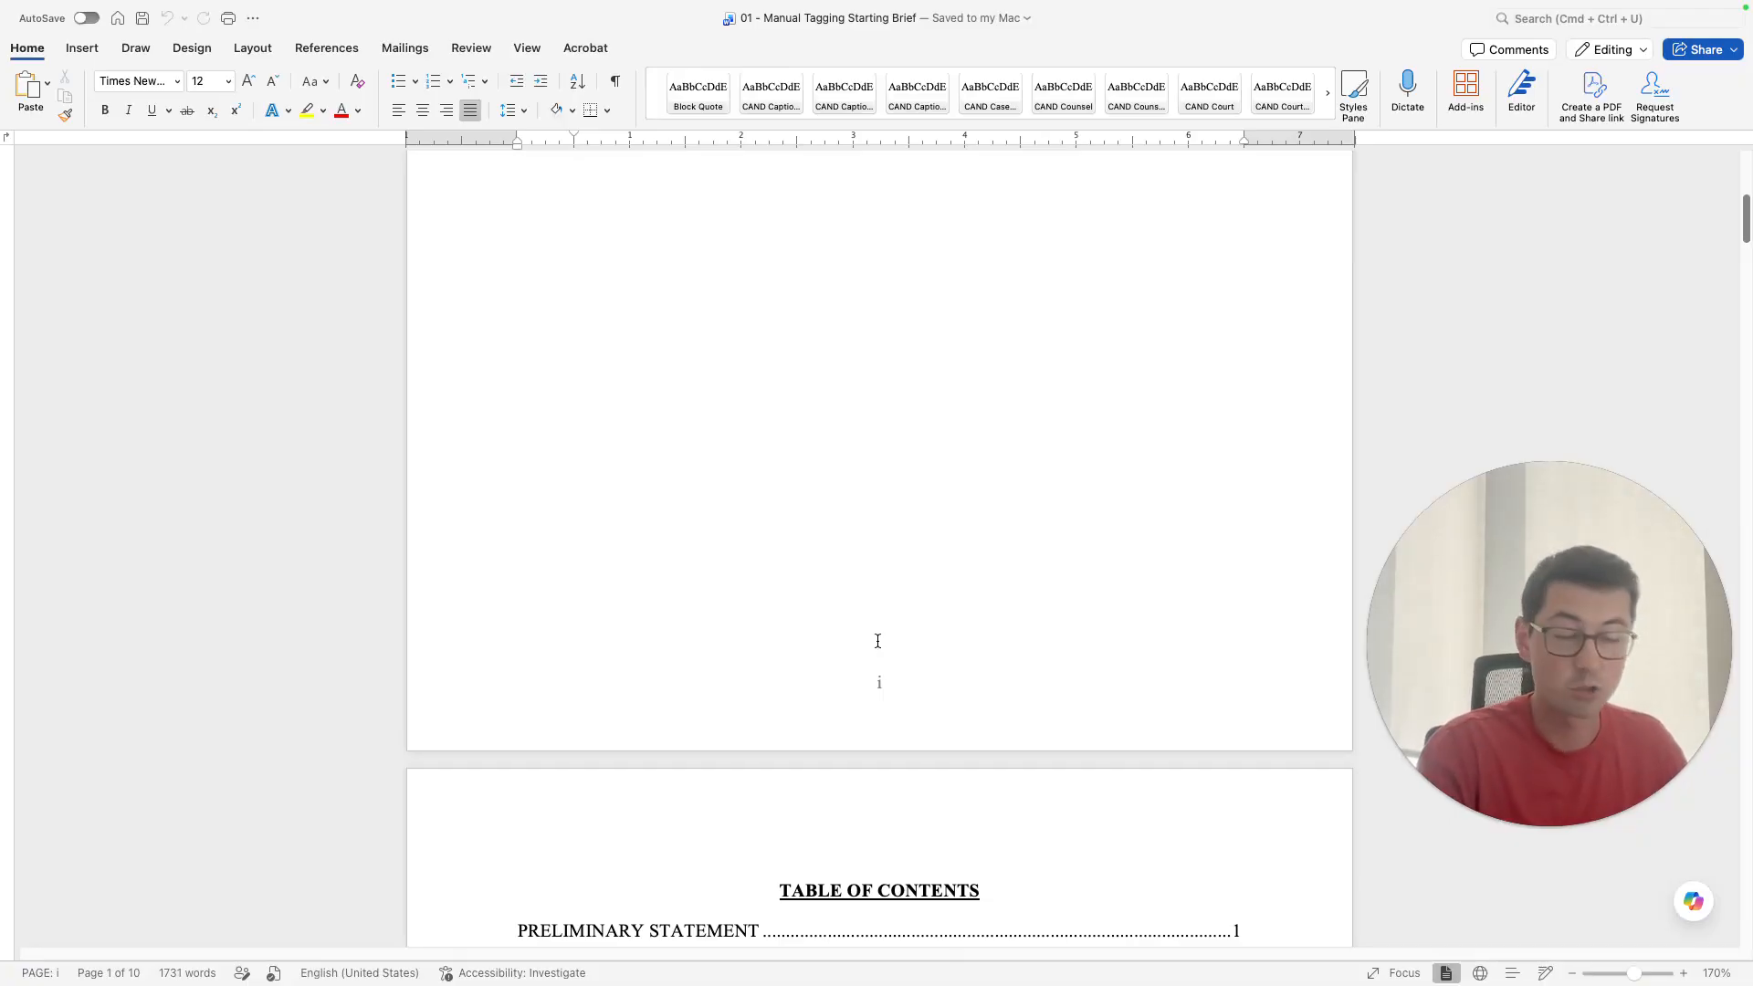
scroll(879, 641, down, 7)
scroll(883, 453, up, 1)
scroll(884, 453, down, 15)
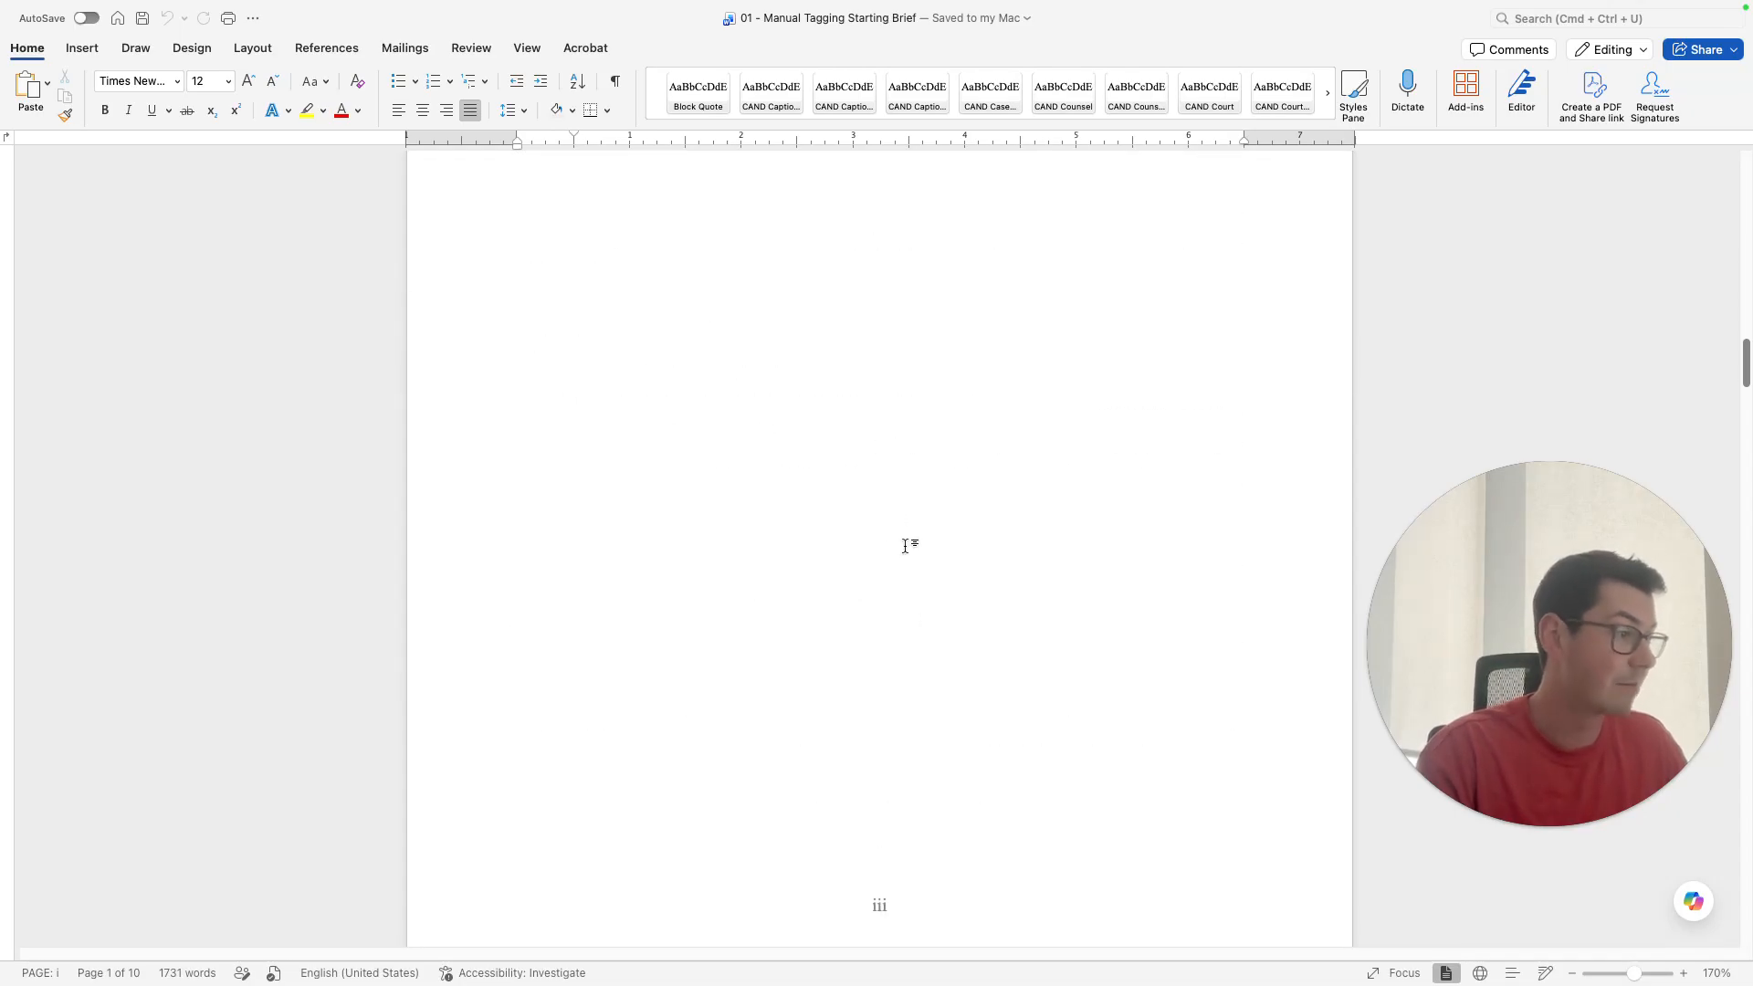
scroll(905, 543, up, 1)
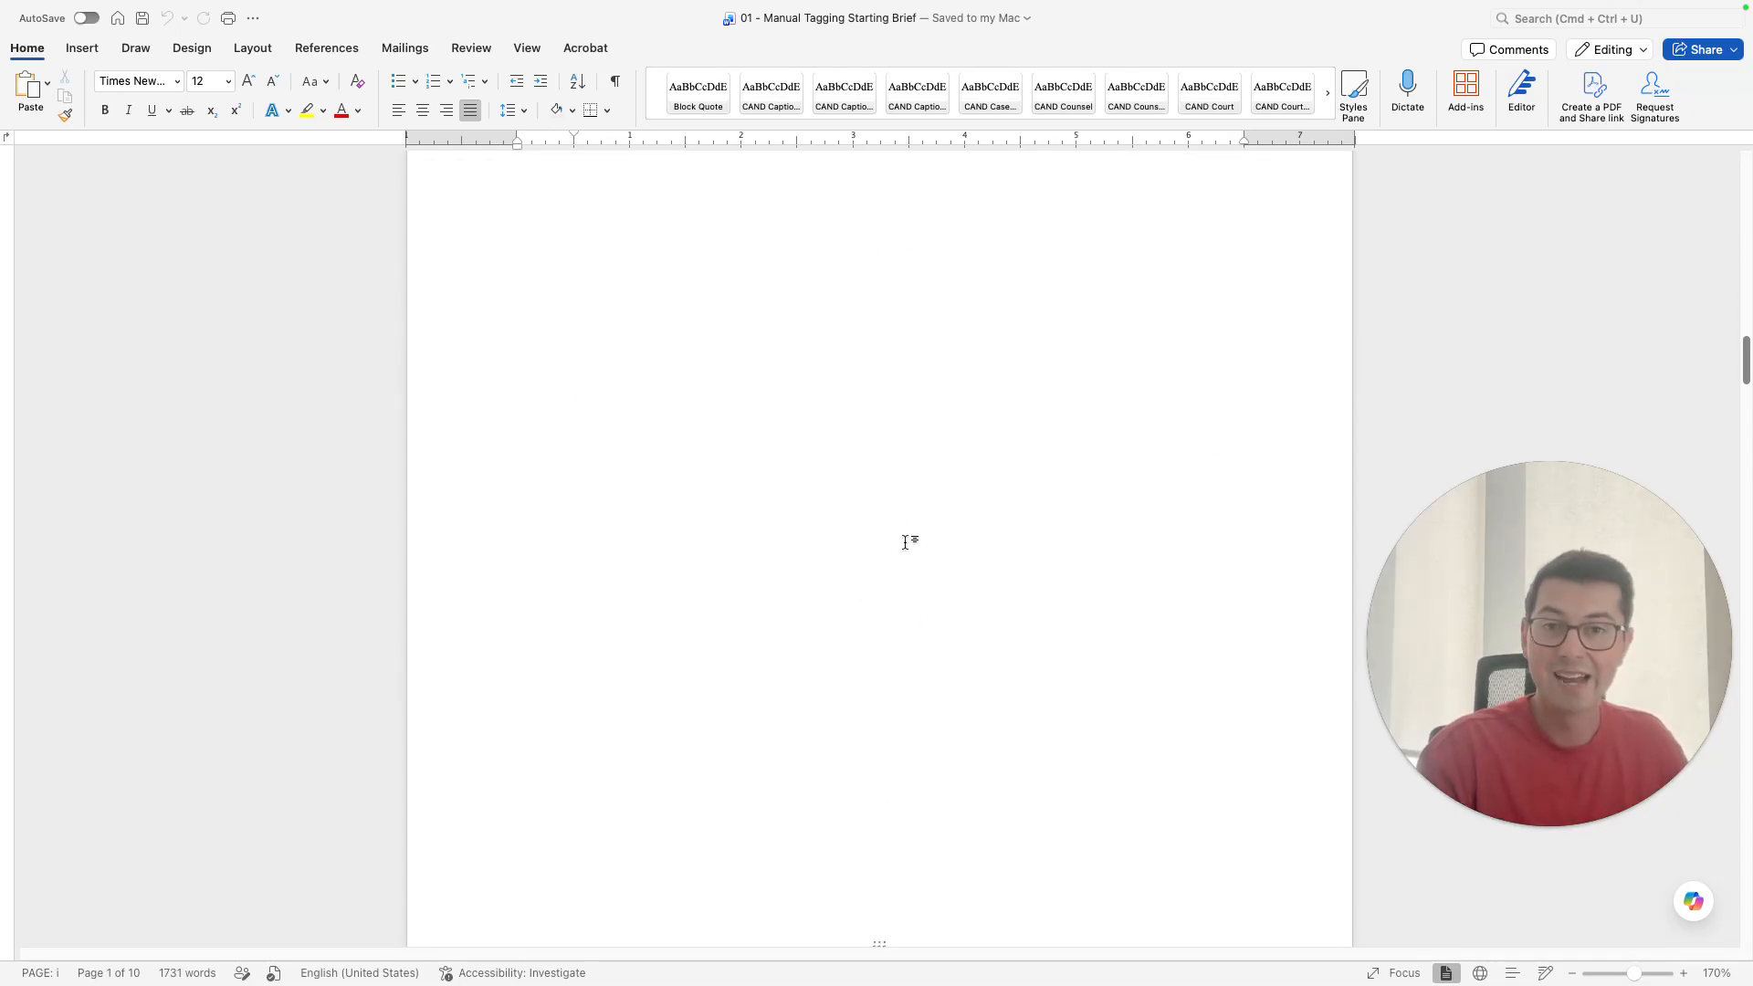
scroll(908, 639, down, 1)
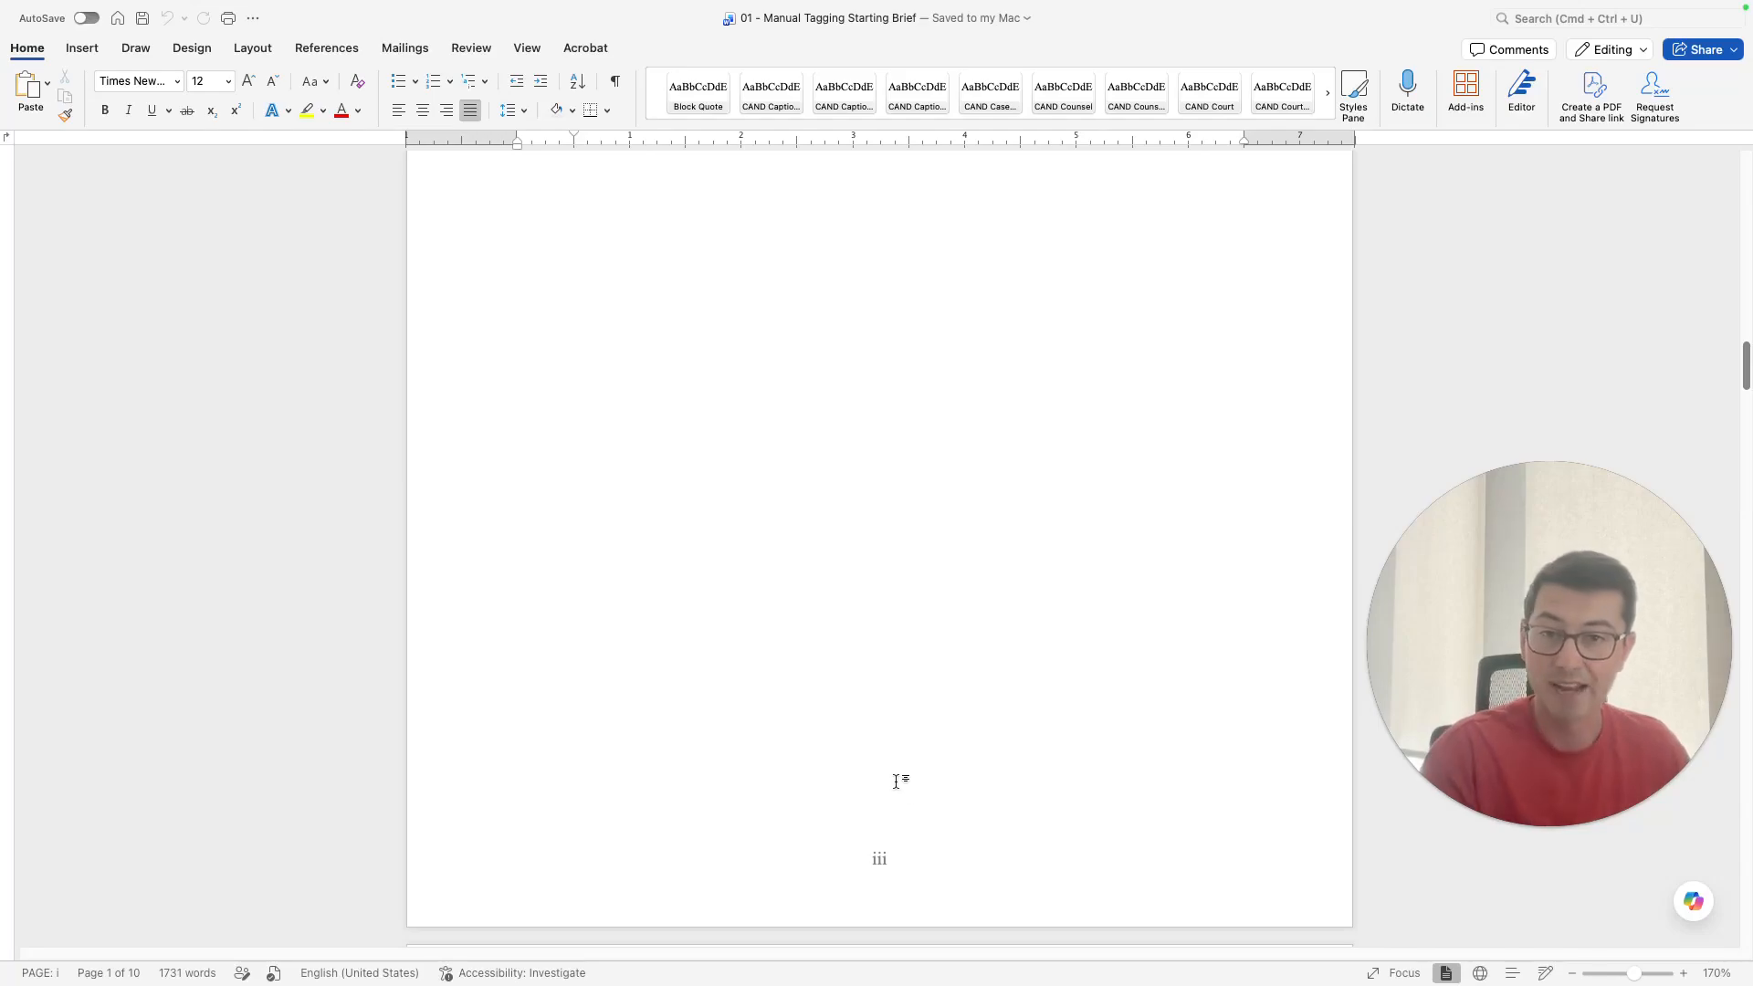
scroll(927, 791, up, 15)
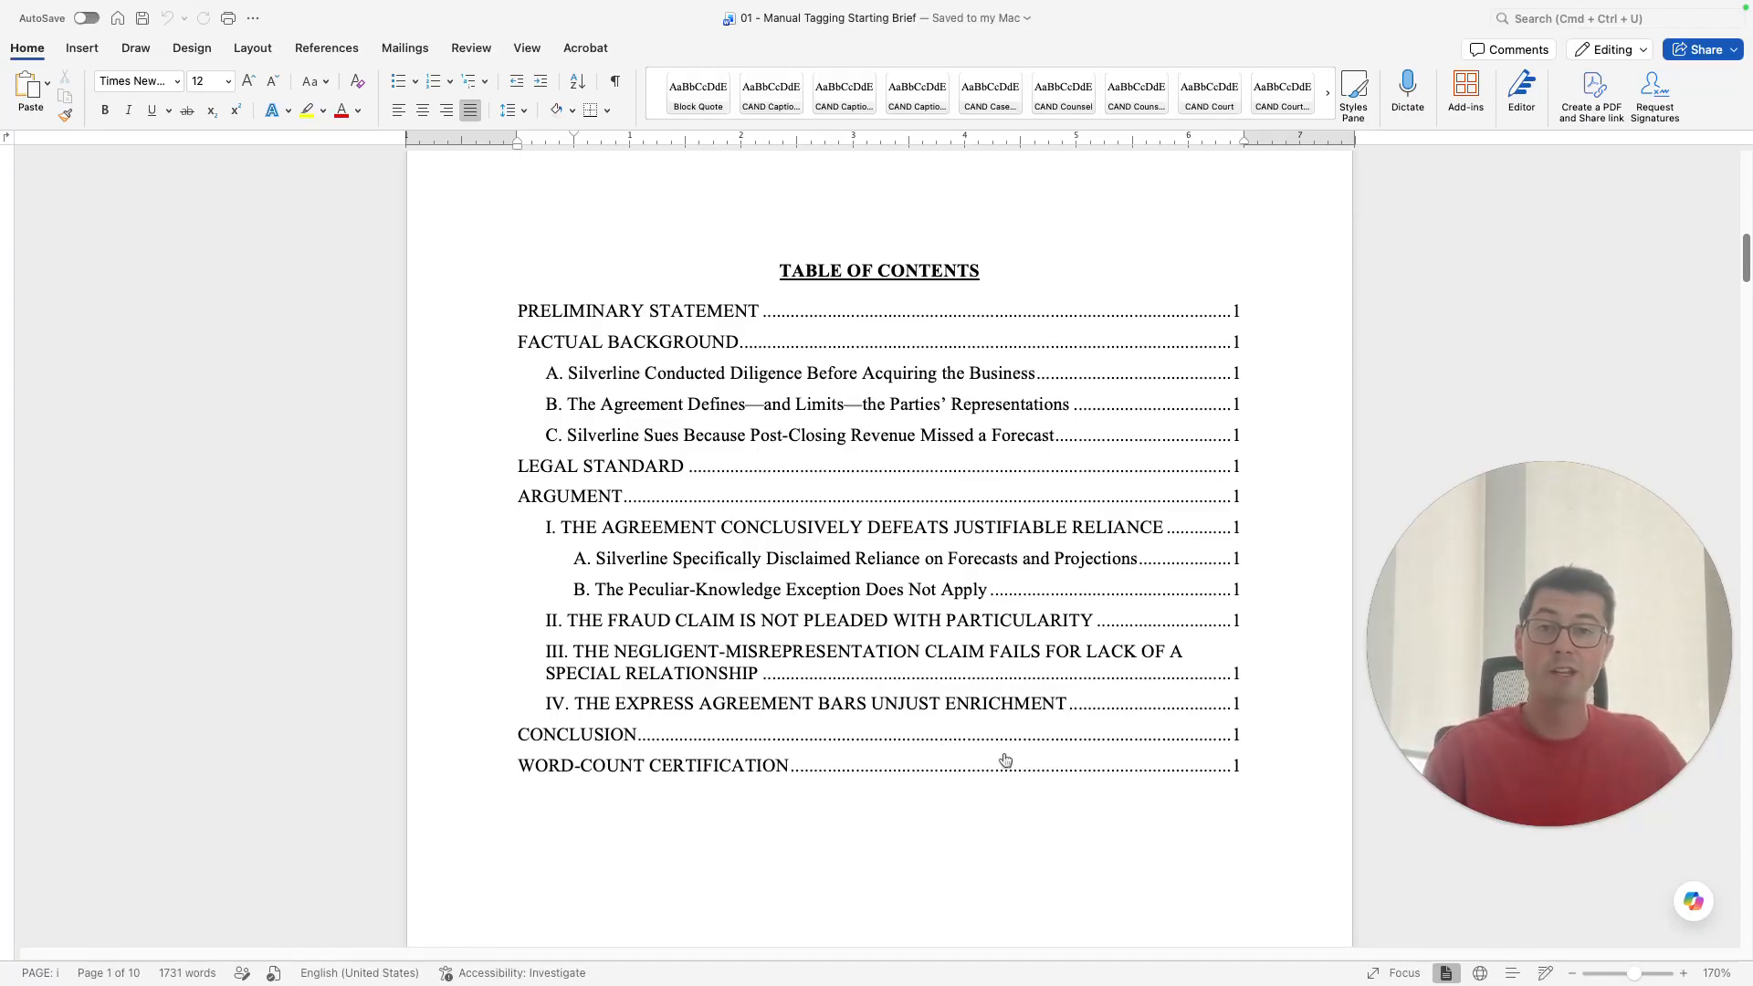
scroll(1007, 754, down, 4)
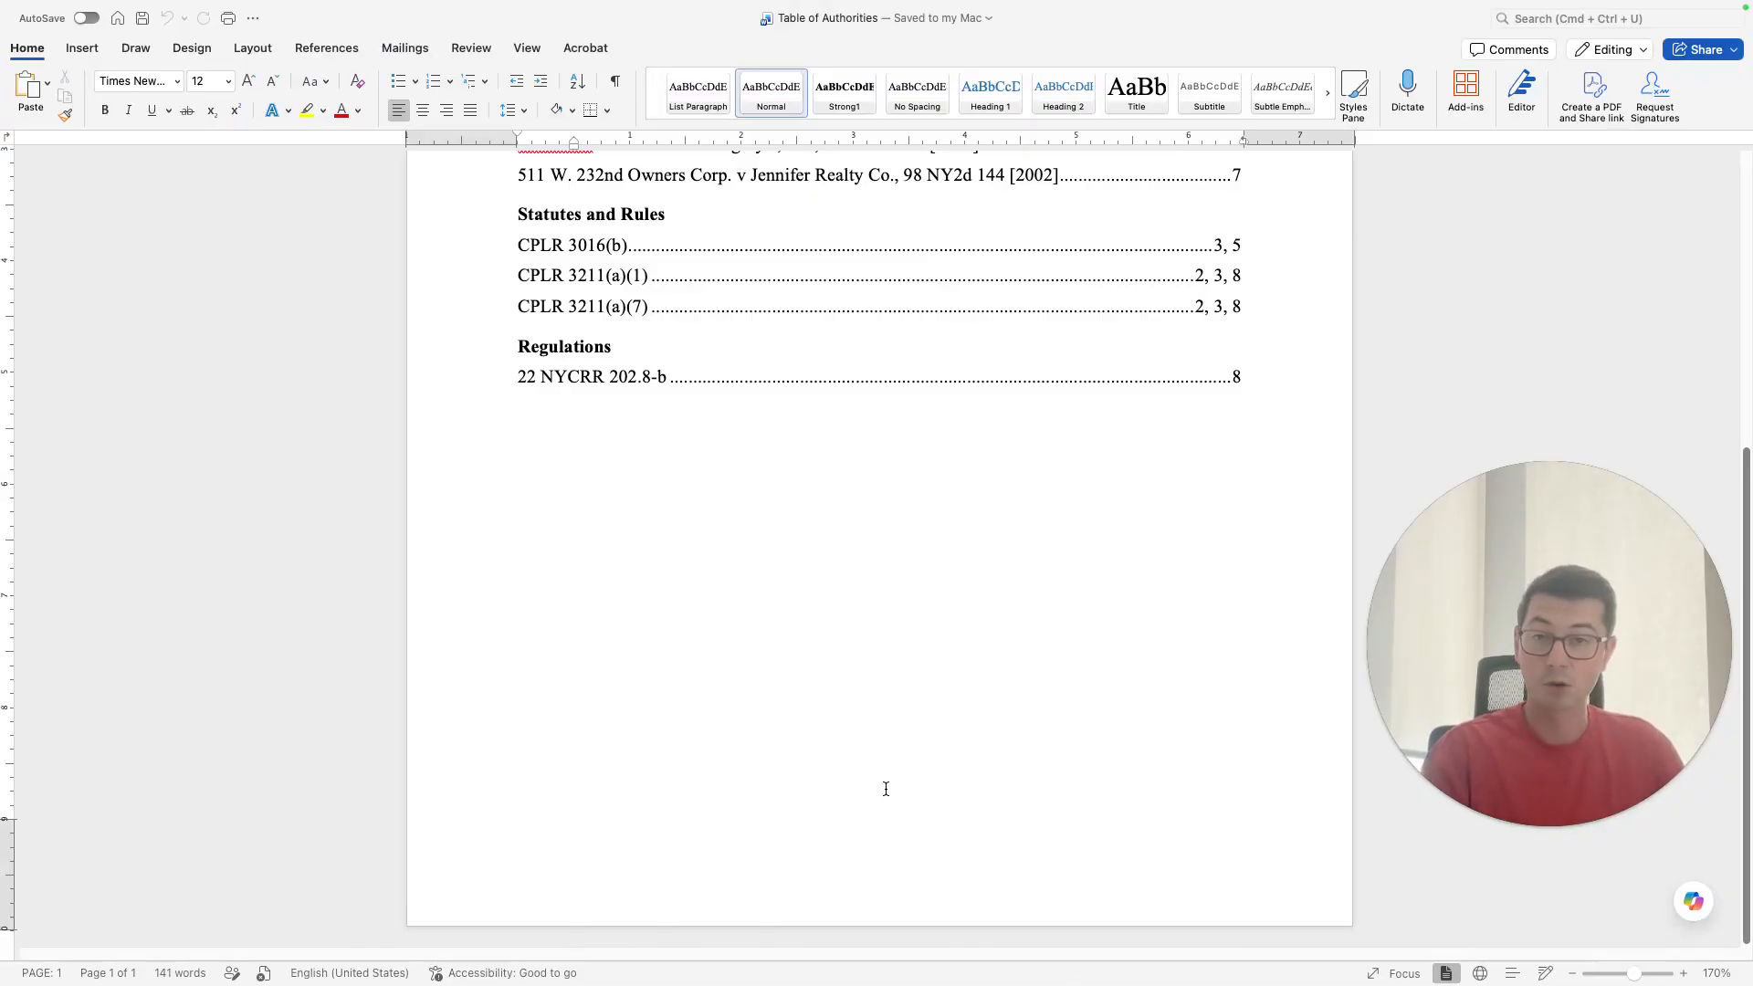
Switch back to Claude and ask it to splice the table into a PDF with the original document and add roman number 3 as its footer
scroll(886, 789, up, 5)
click(1203, 297)
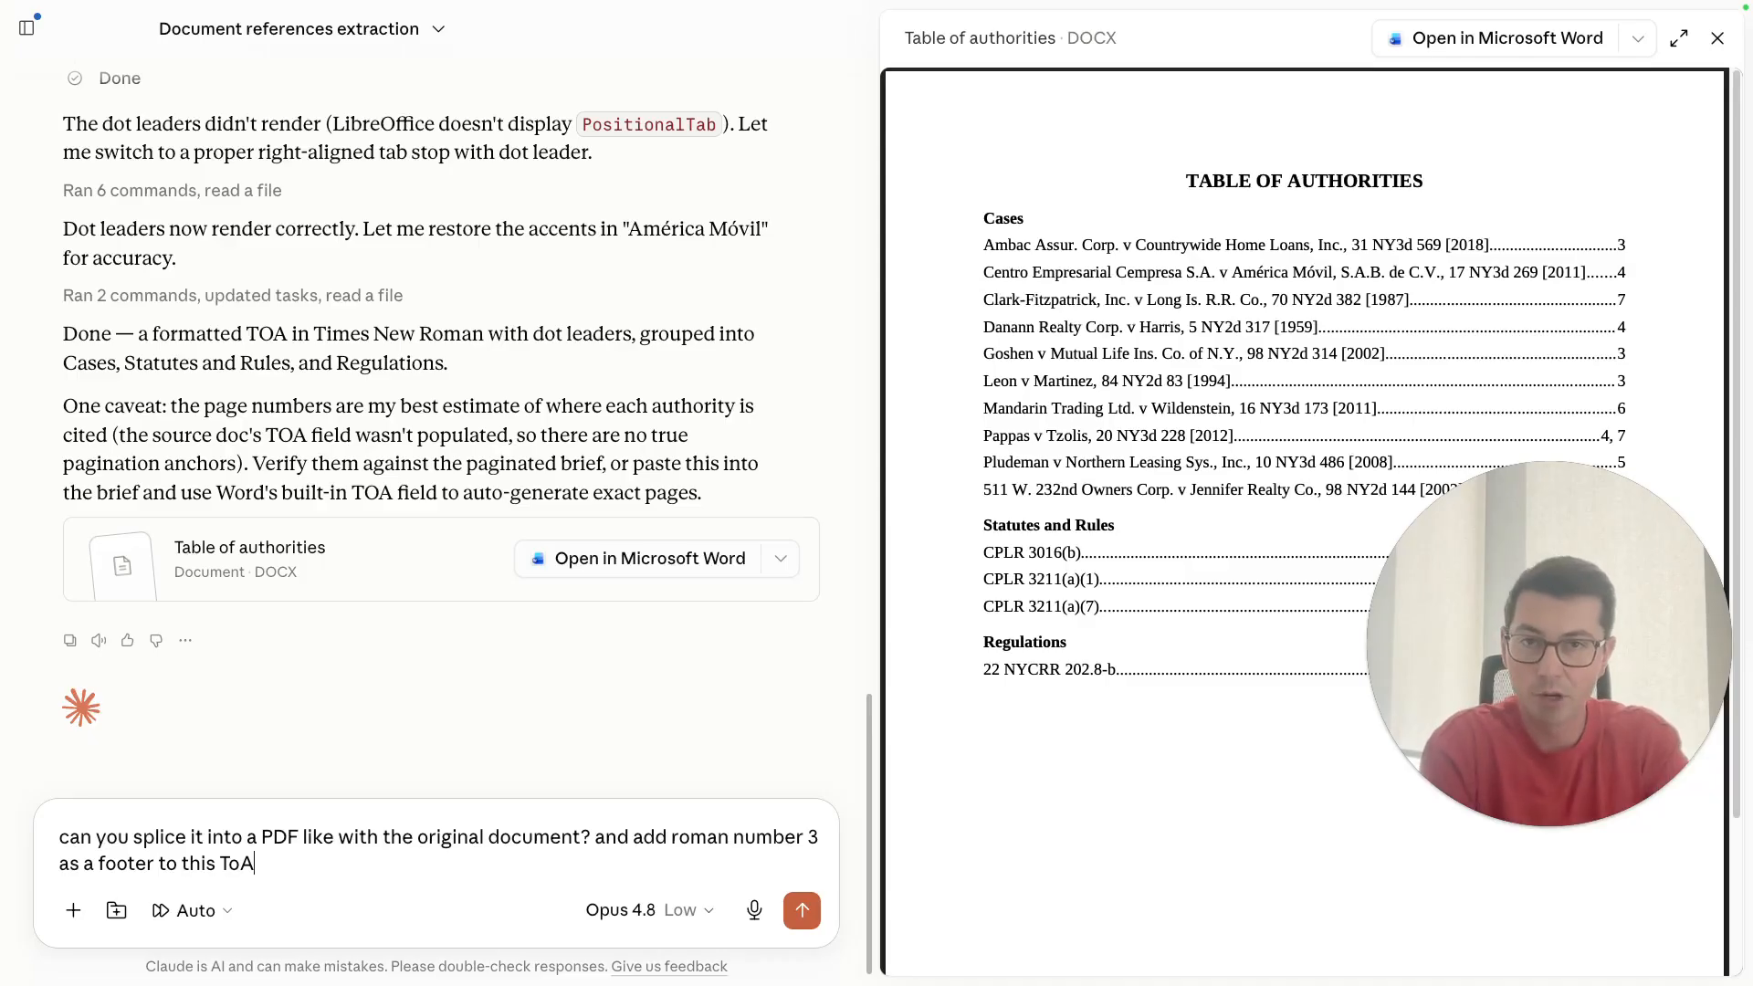
key(Return)
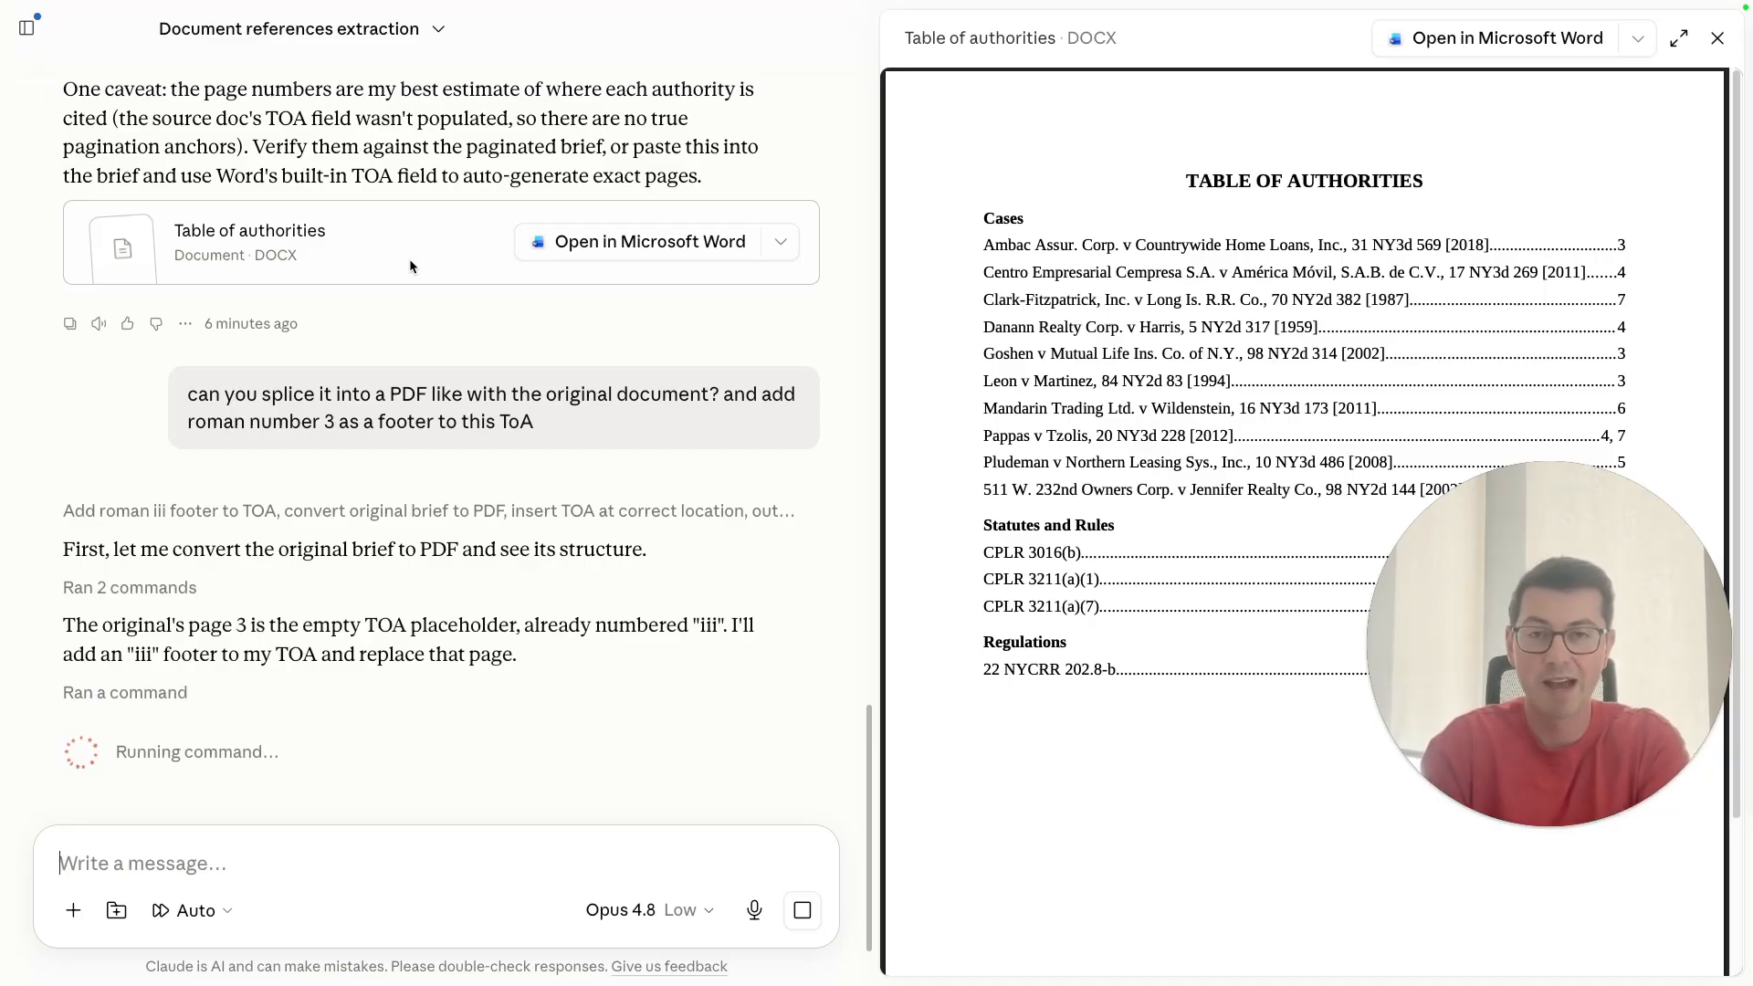
Inspect the spliced PDF brief, checking its table of contents page, the Table of Authorities page and the body pages that follow
scroll(1346, 900, down, 2)
double_click(1304, 912)
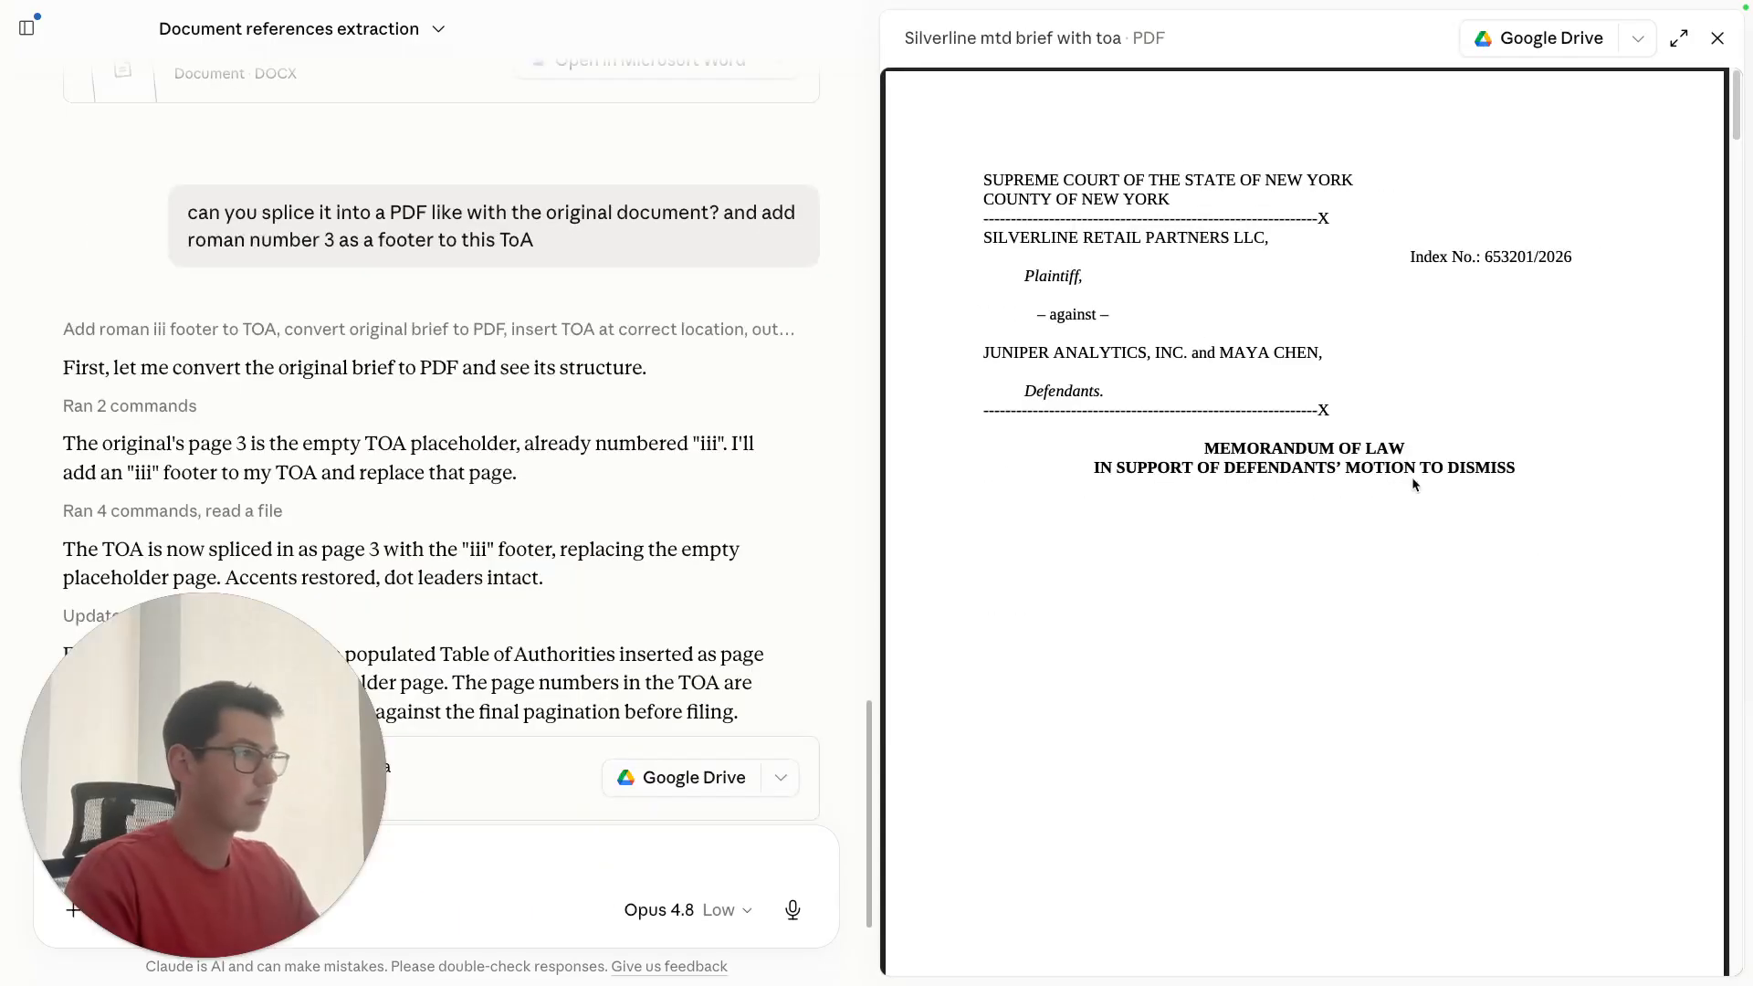
scroll(1416, 479, up, 1)
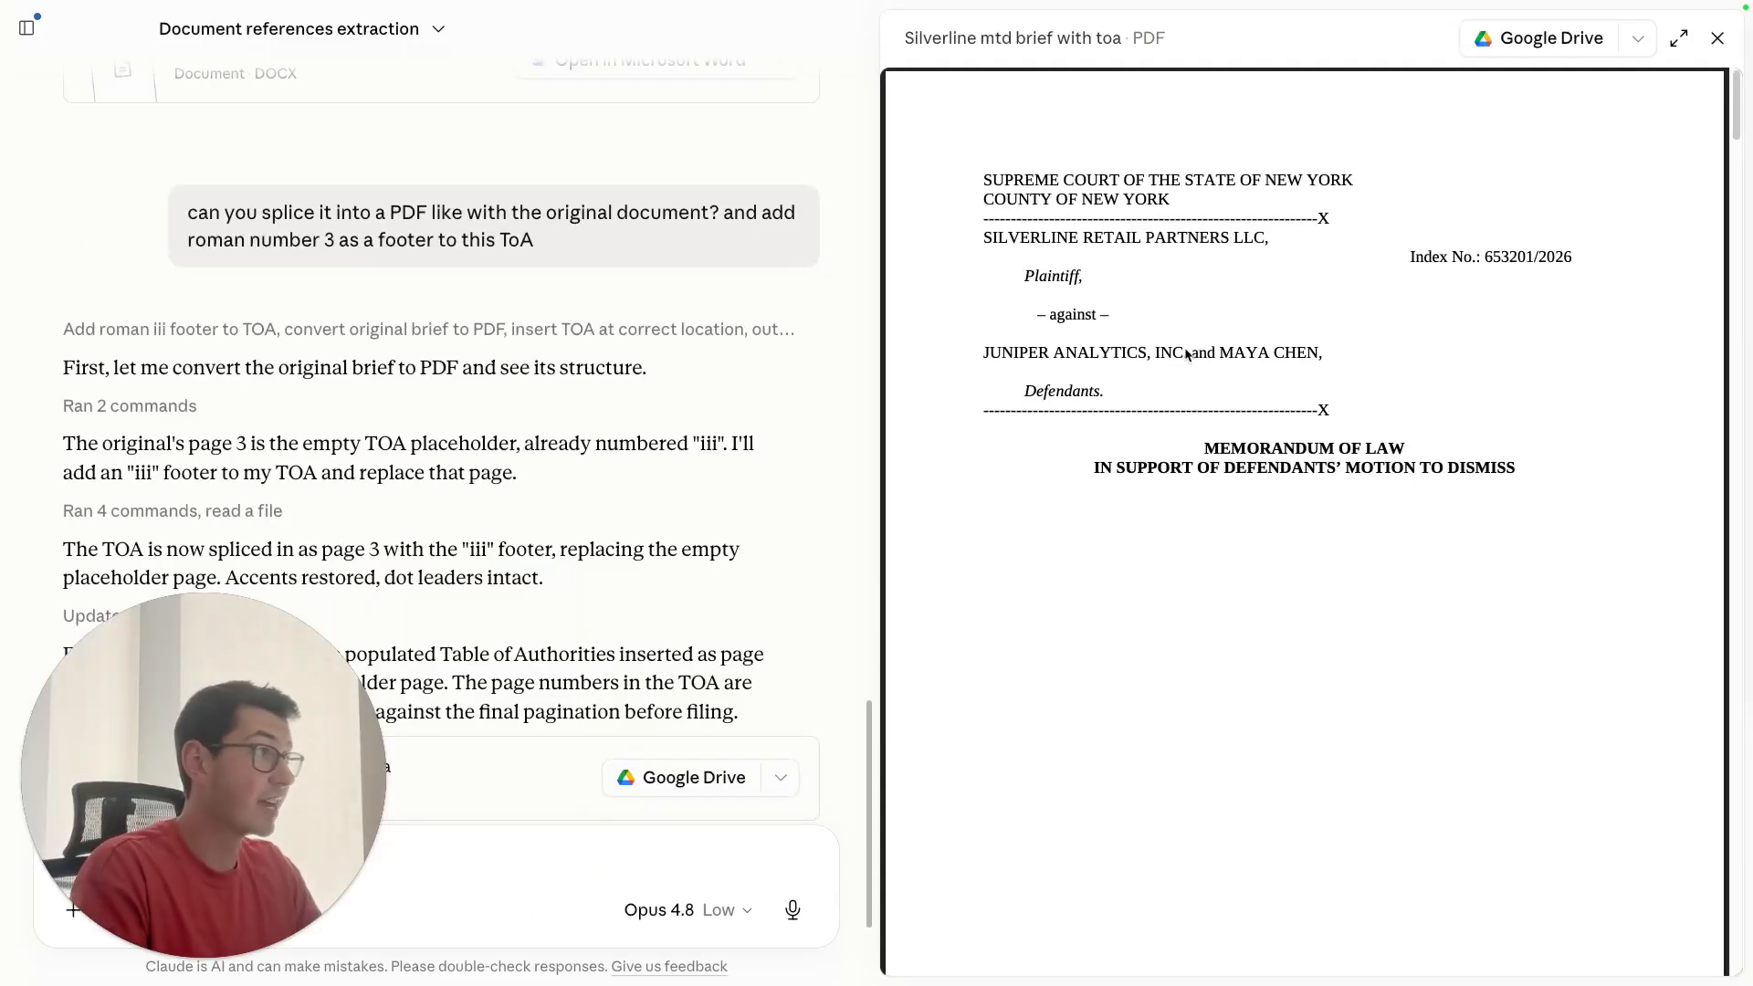
scroll(1165, 442, down, 8)
scroll(1308, 375, down, 4)
scroll(1234, 333, down, 9)
scroll(1237, 328, up, 7)
scroll(1324, 651, up, 10)
scroll(1313, 633, down, 4)
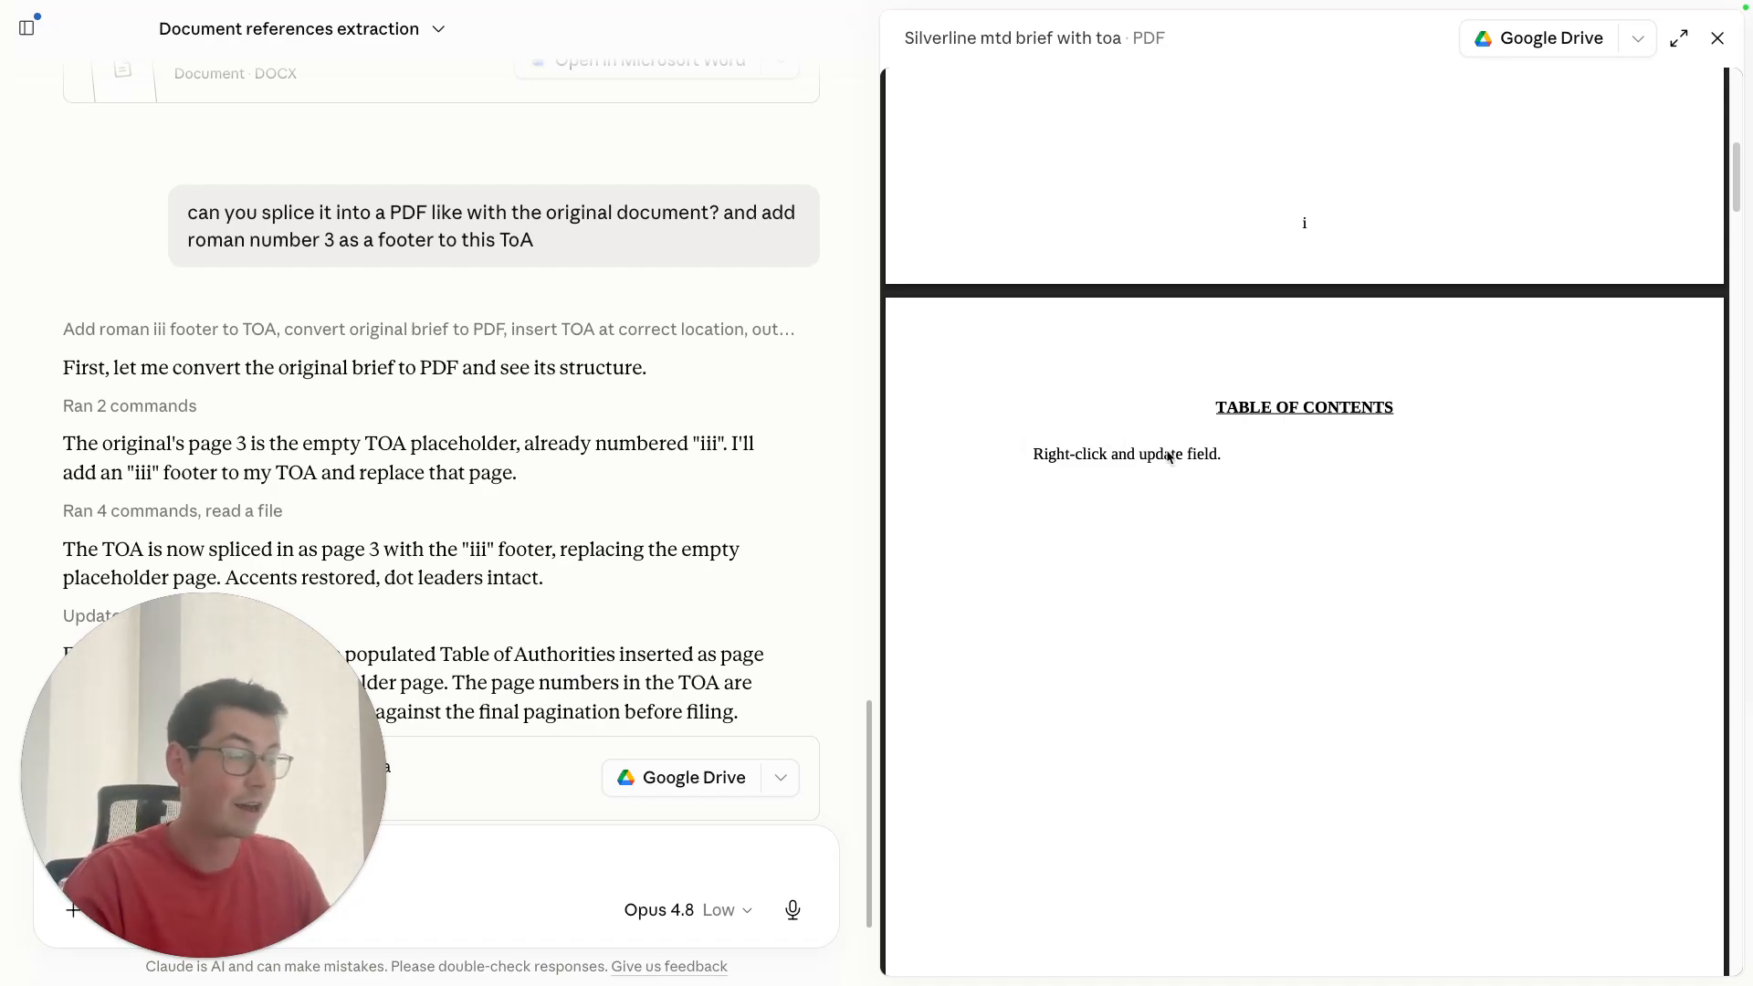
triple_click(1115, 461)
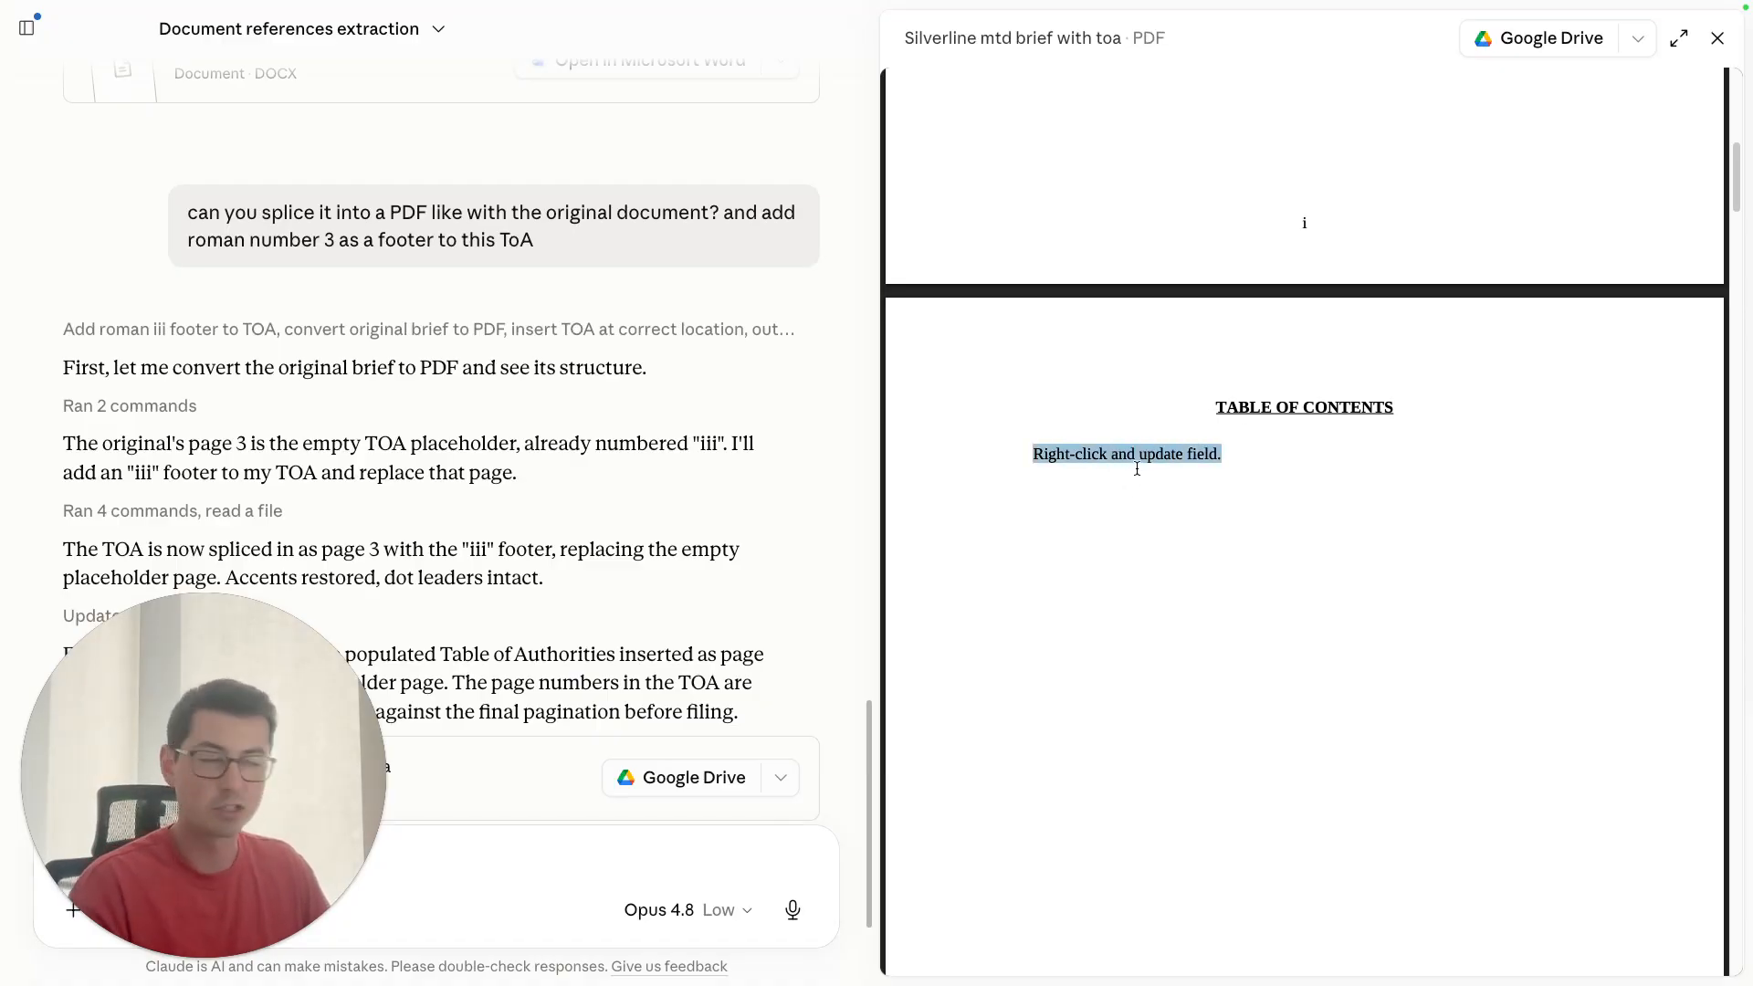
scroll(1115, 461, down, 10)
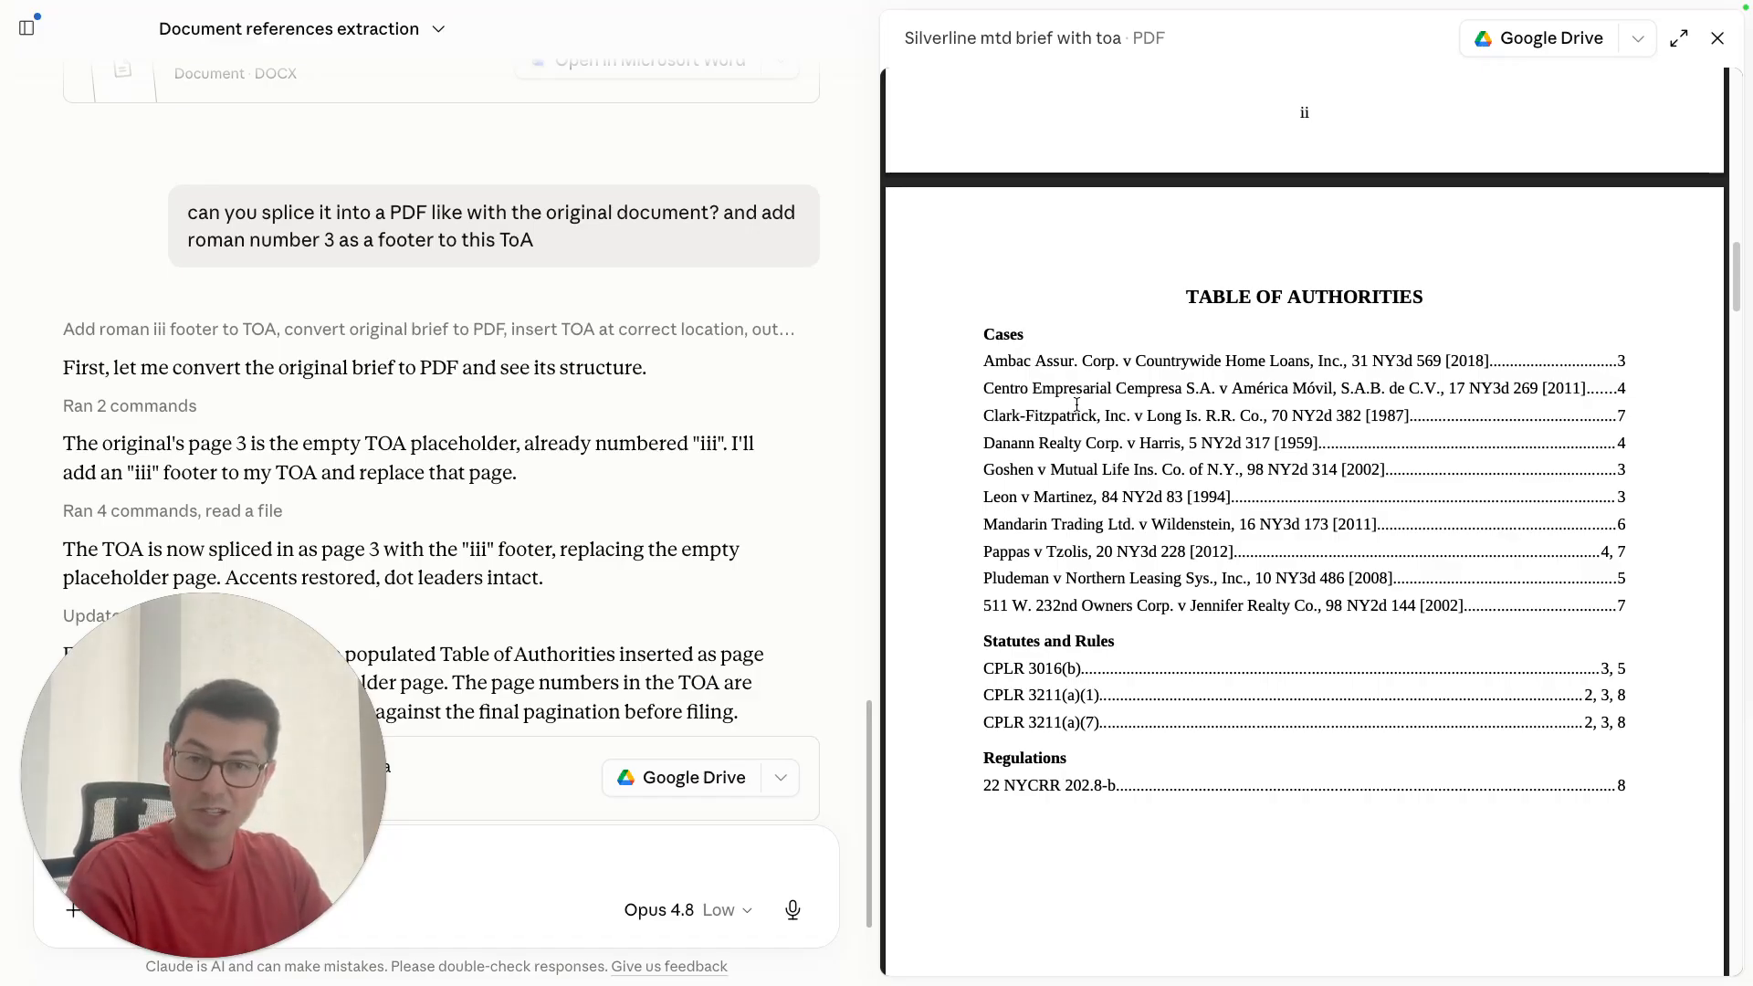
scroll(1137, 400, down, 10)
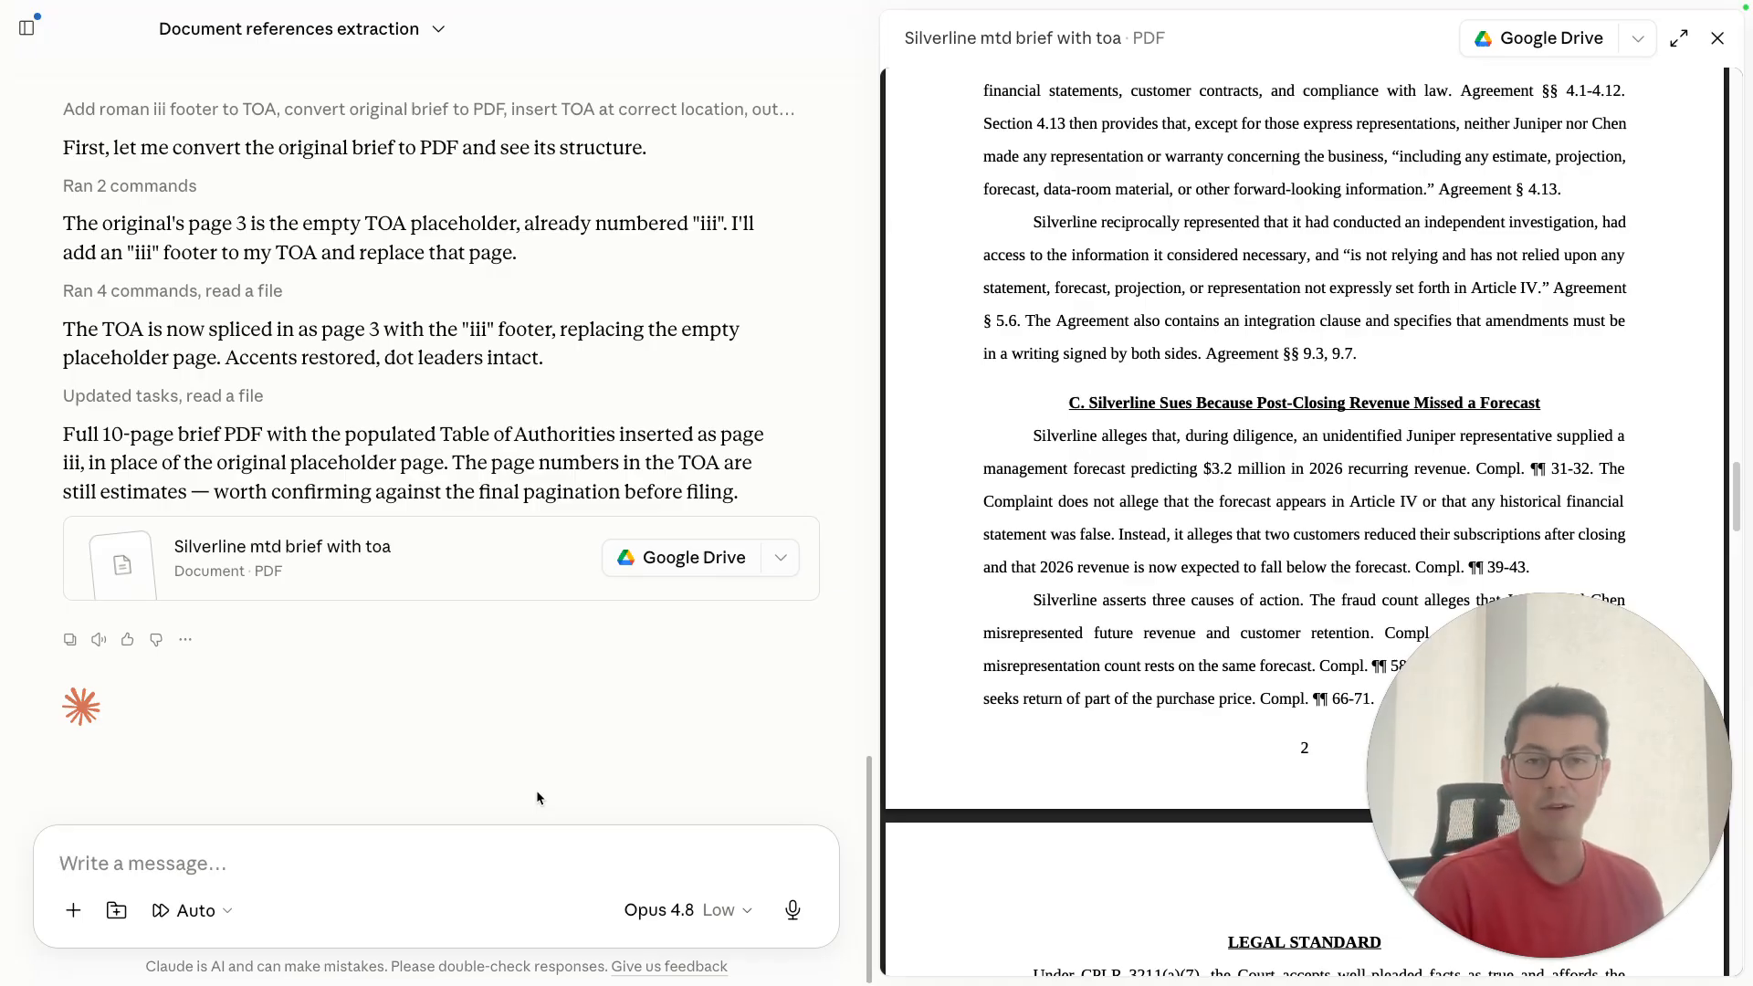
text(can you hyperlink https://www.nysenate.gov/legislation/laws/CVP/3211 in the document? it's CPLR 3211)
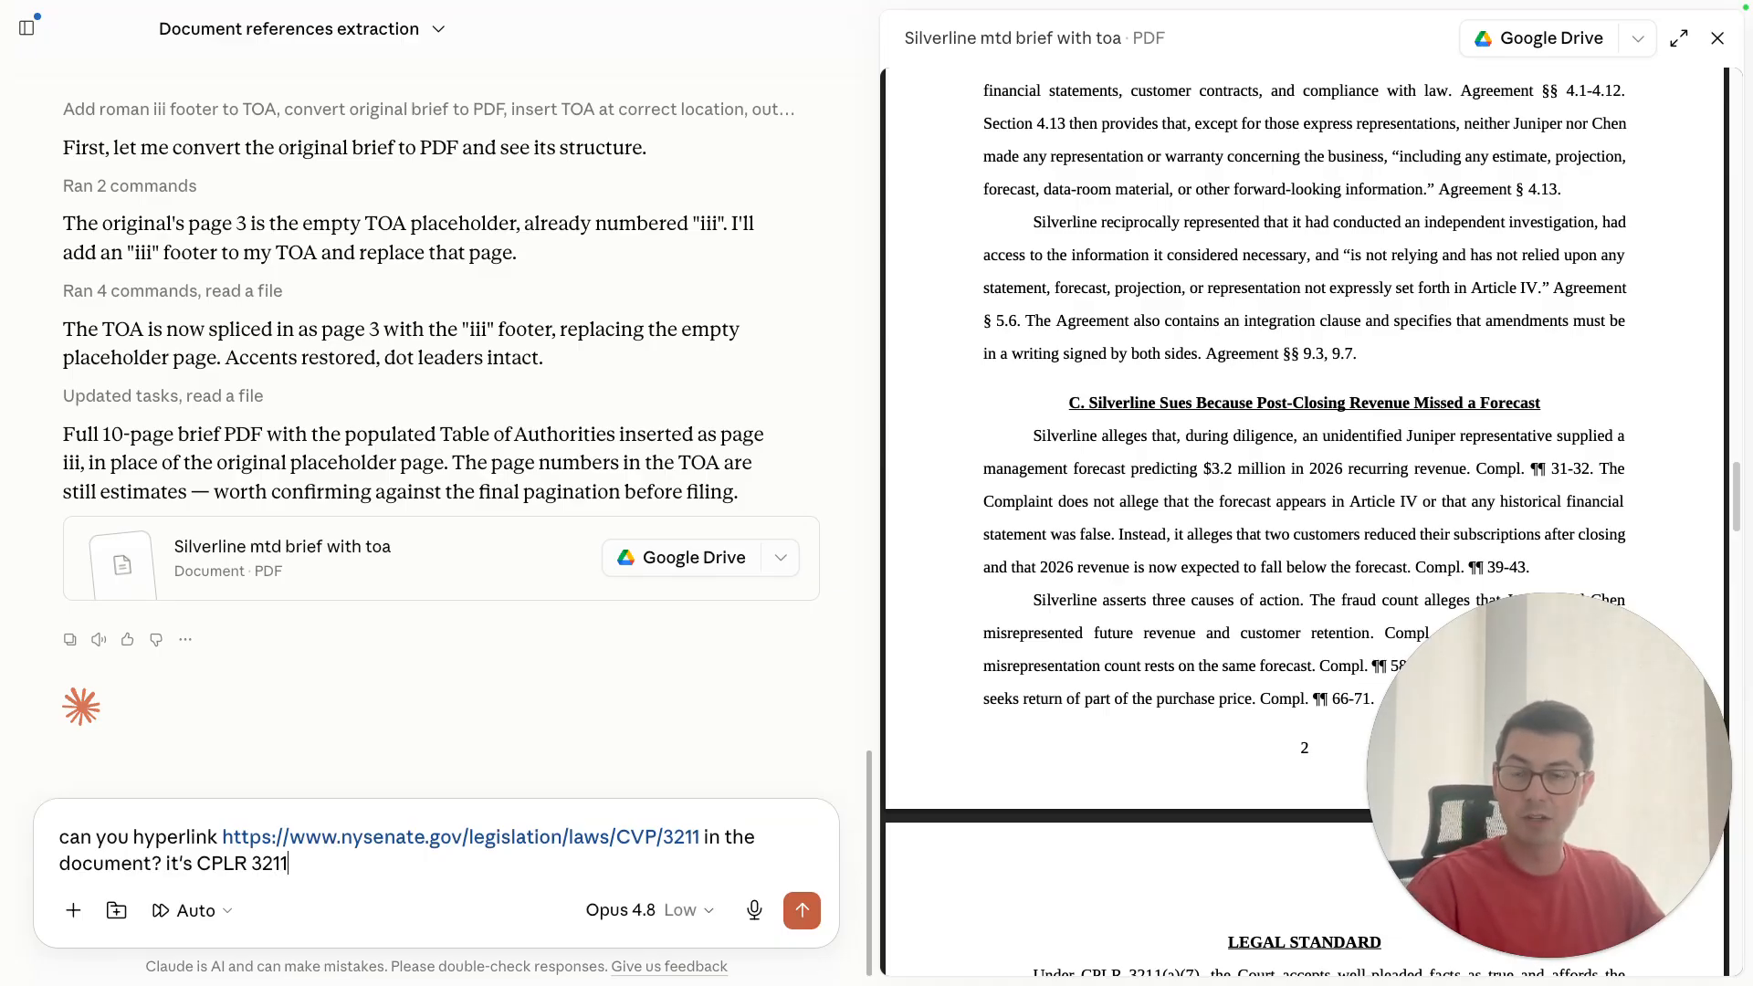
key(Return)
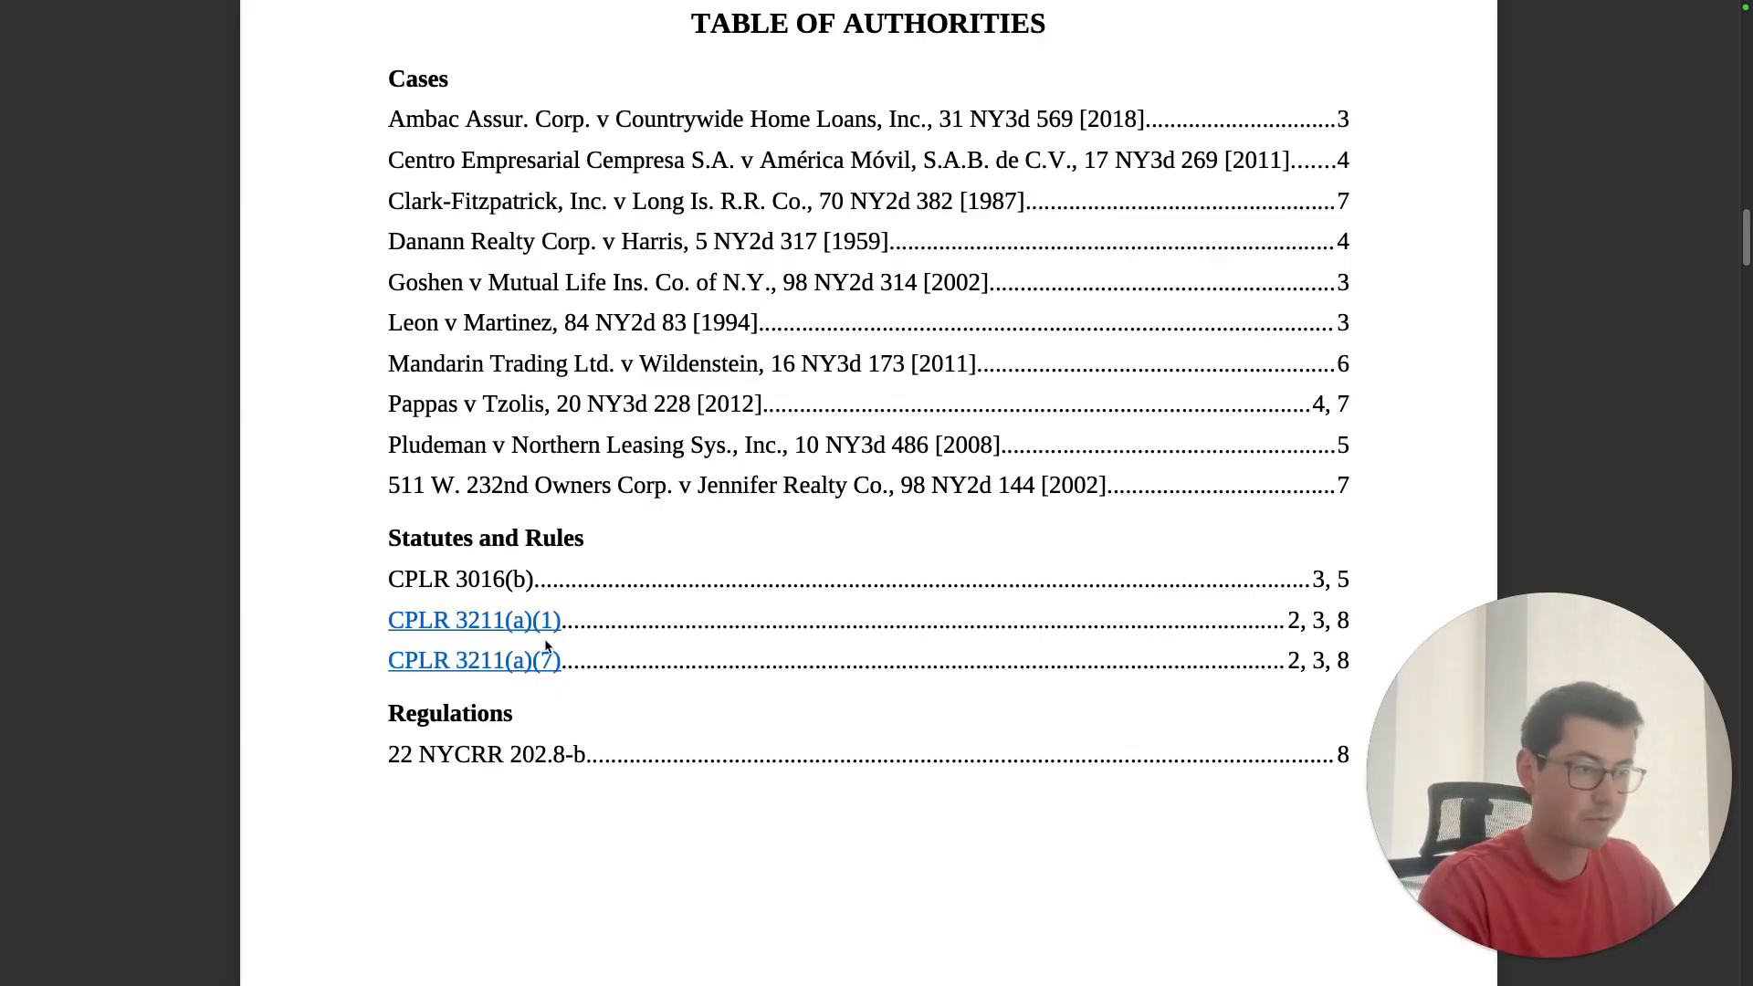
click(498, 627)
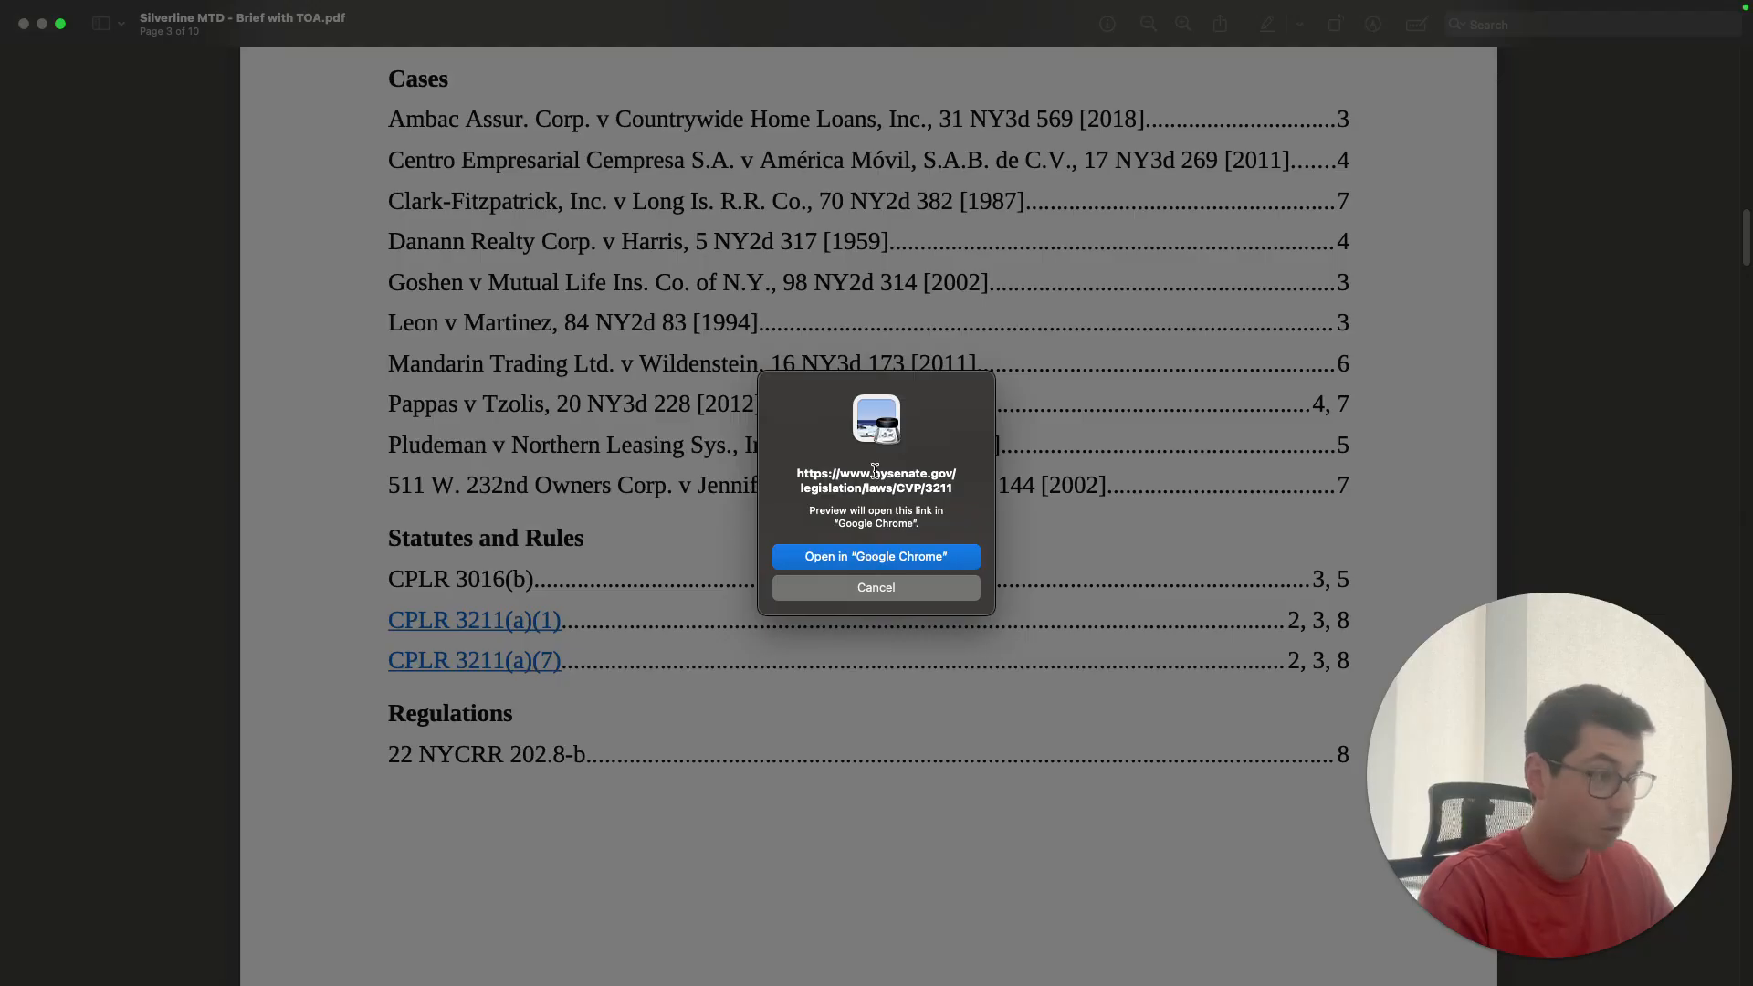
click(861, 556)
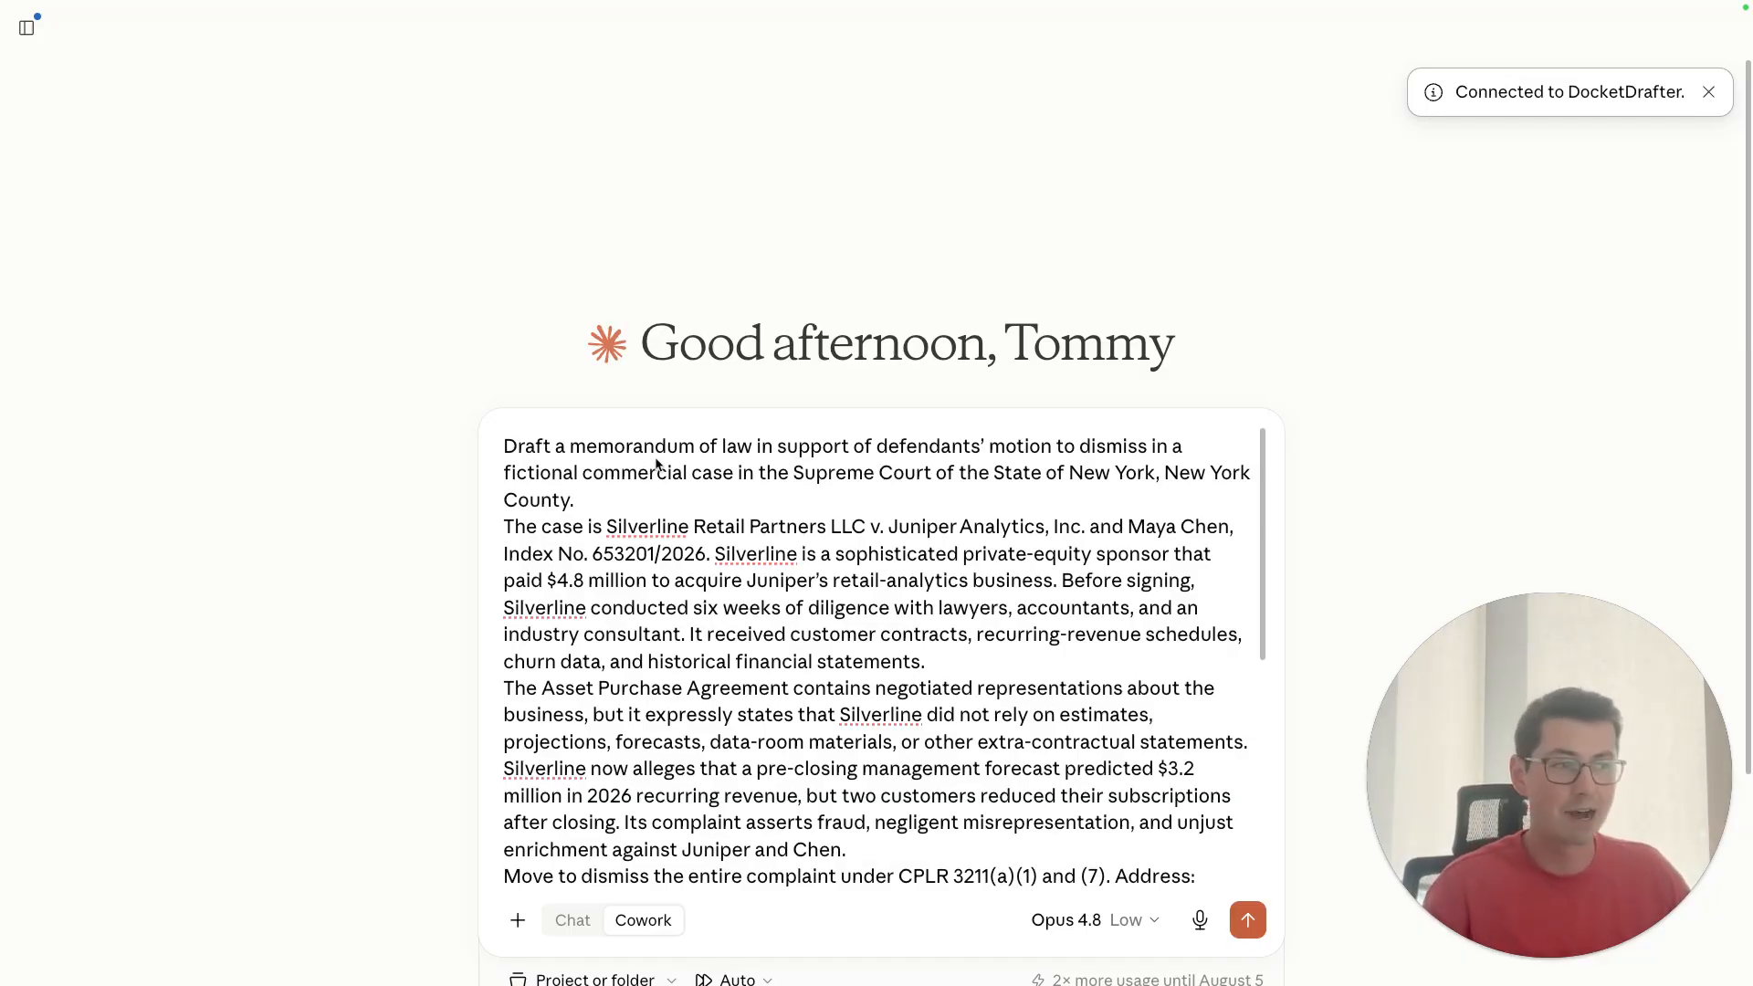
Submit the Cowork prompt to draft a memorandum of law supporting the Silverline v. Juniper motion to dismiss, and look through Claude's case research
key(Return)
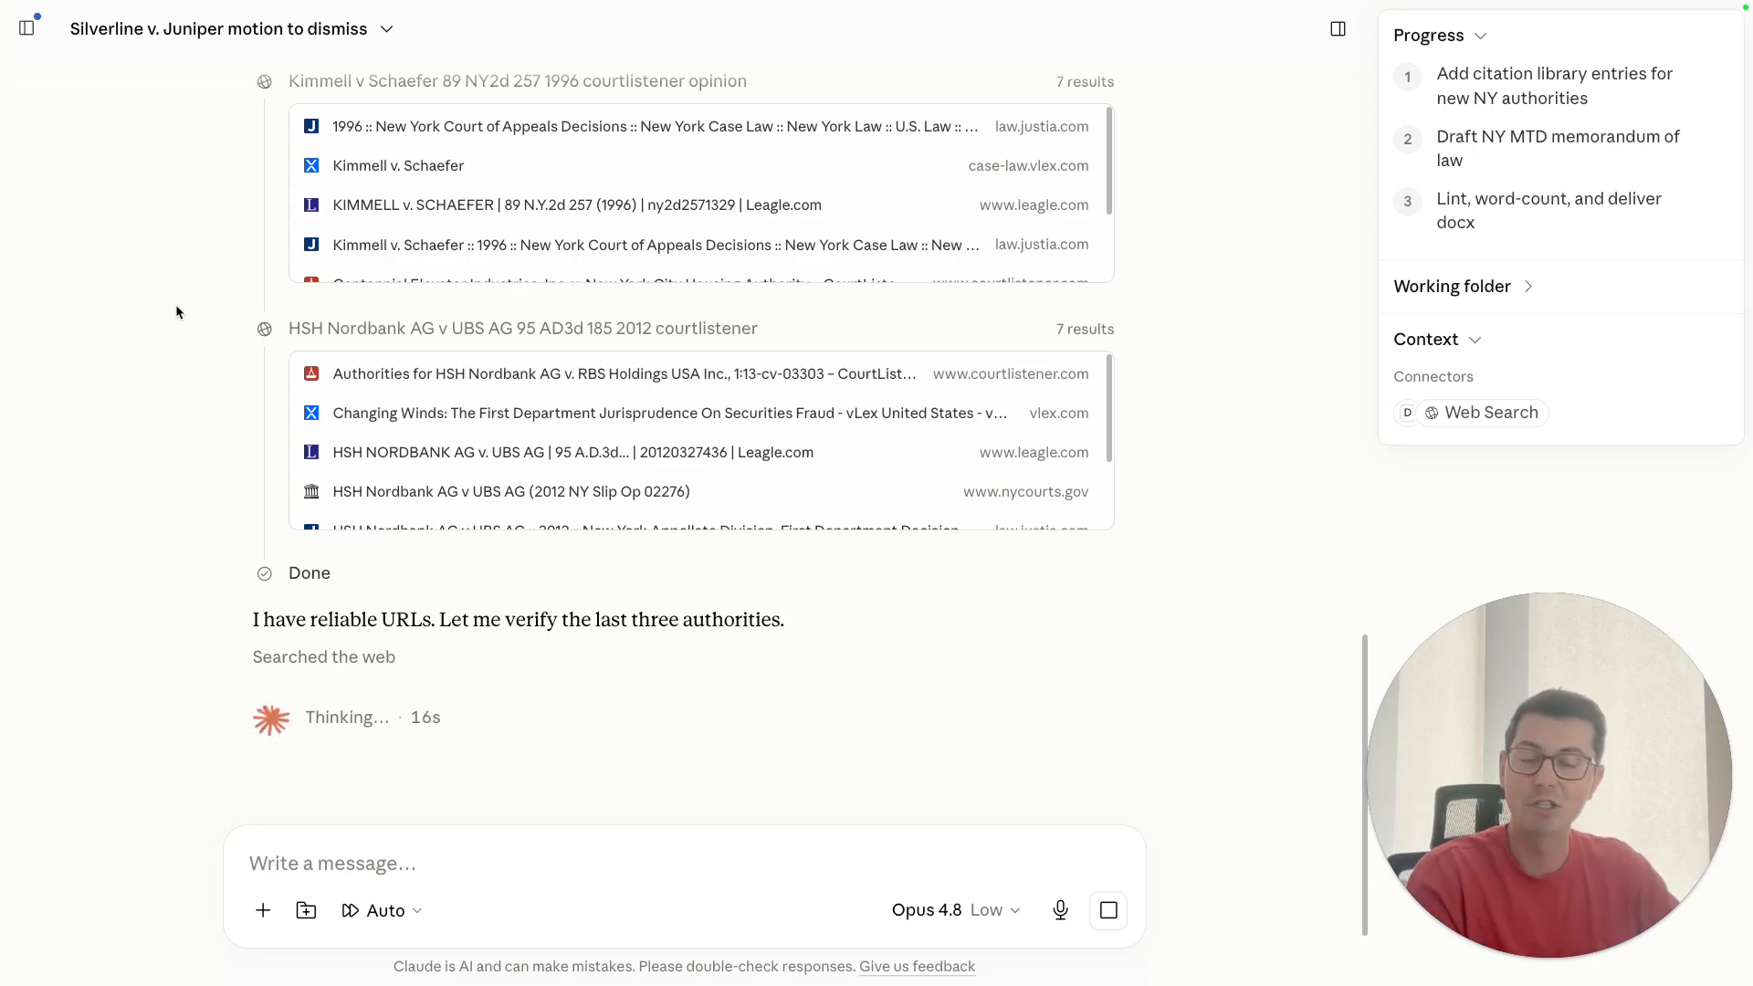
scroll(199, 303, up, 4)
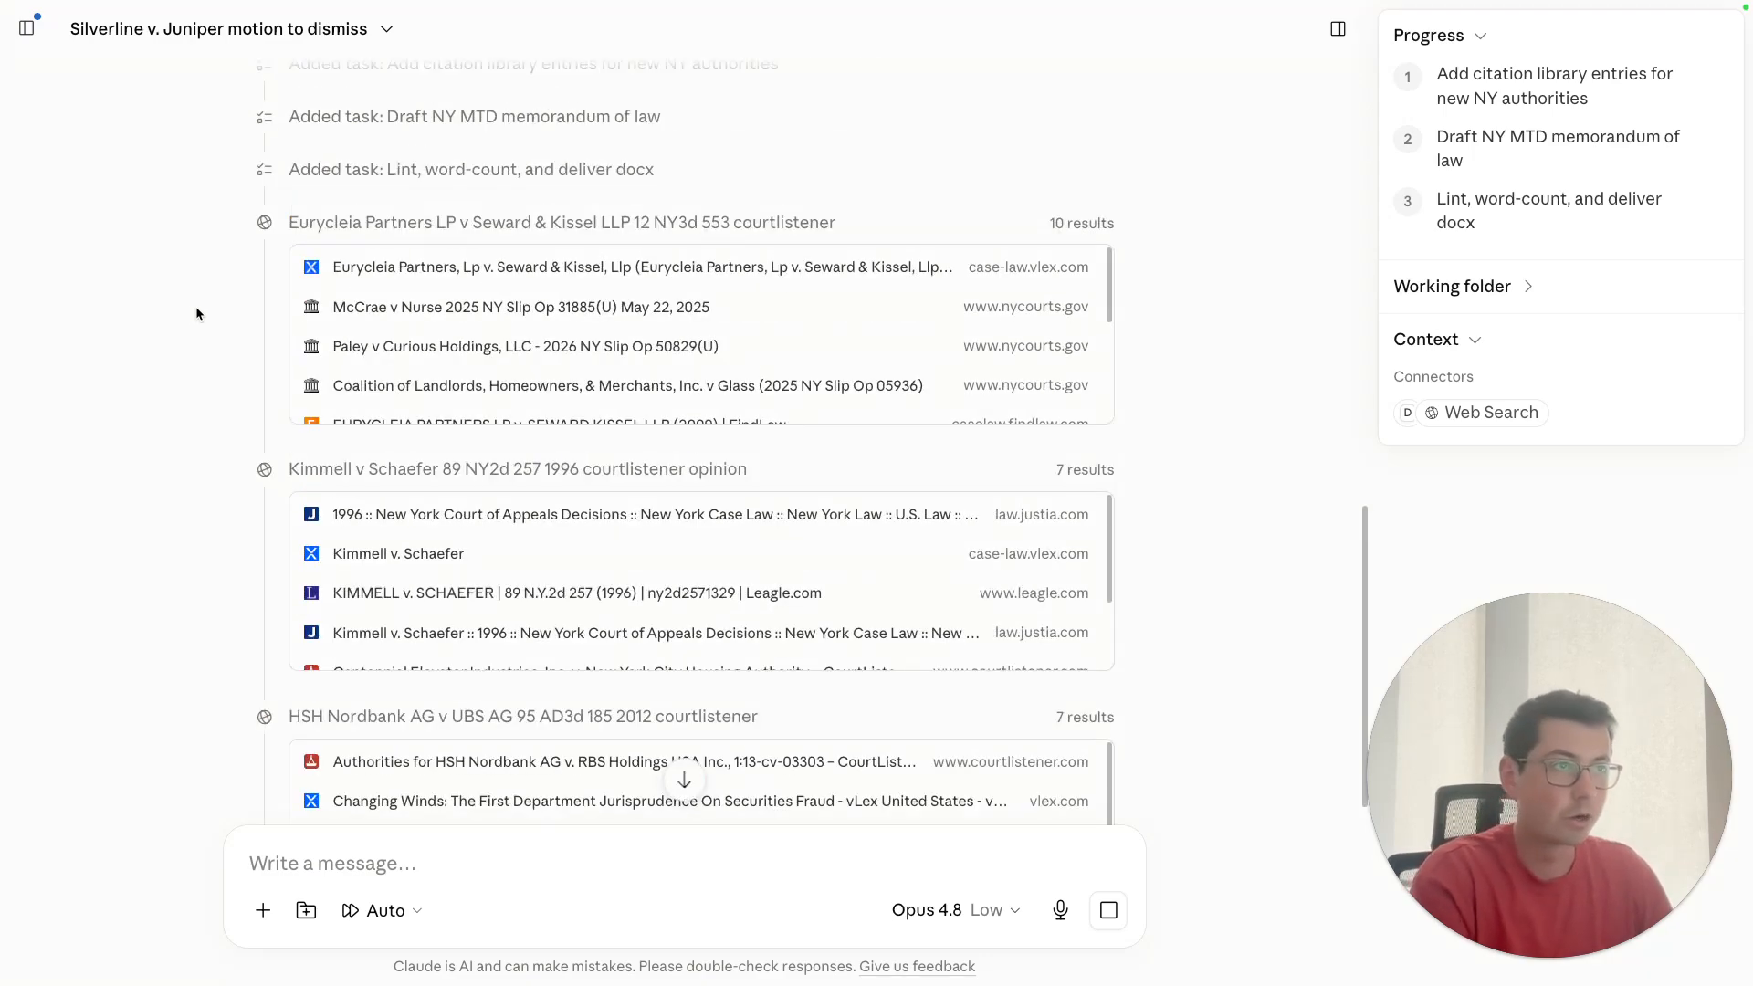
scroll(257, 360, down, 5)
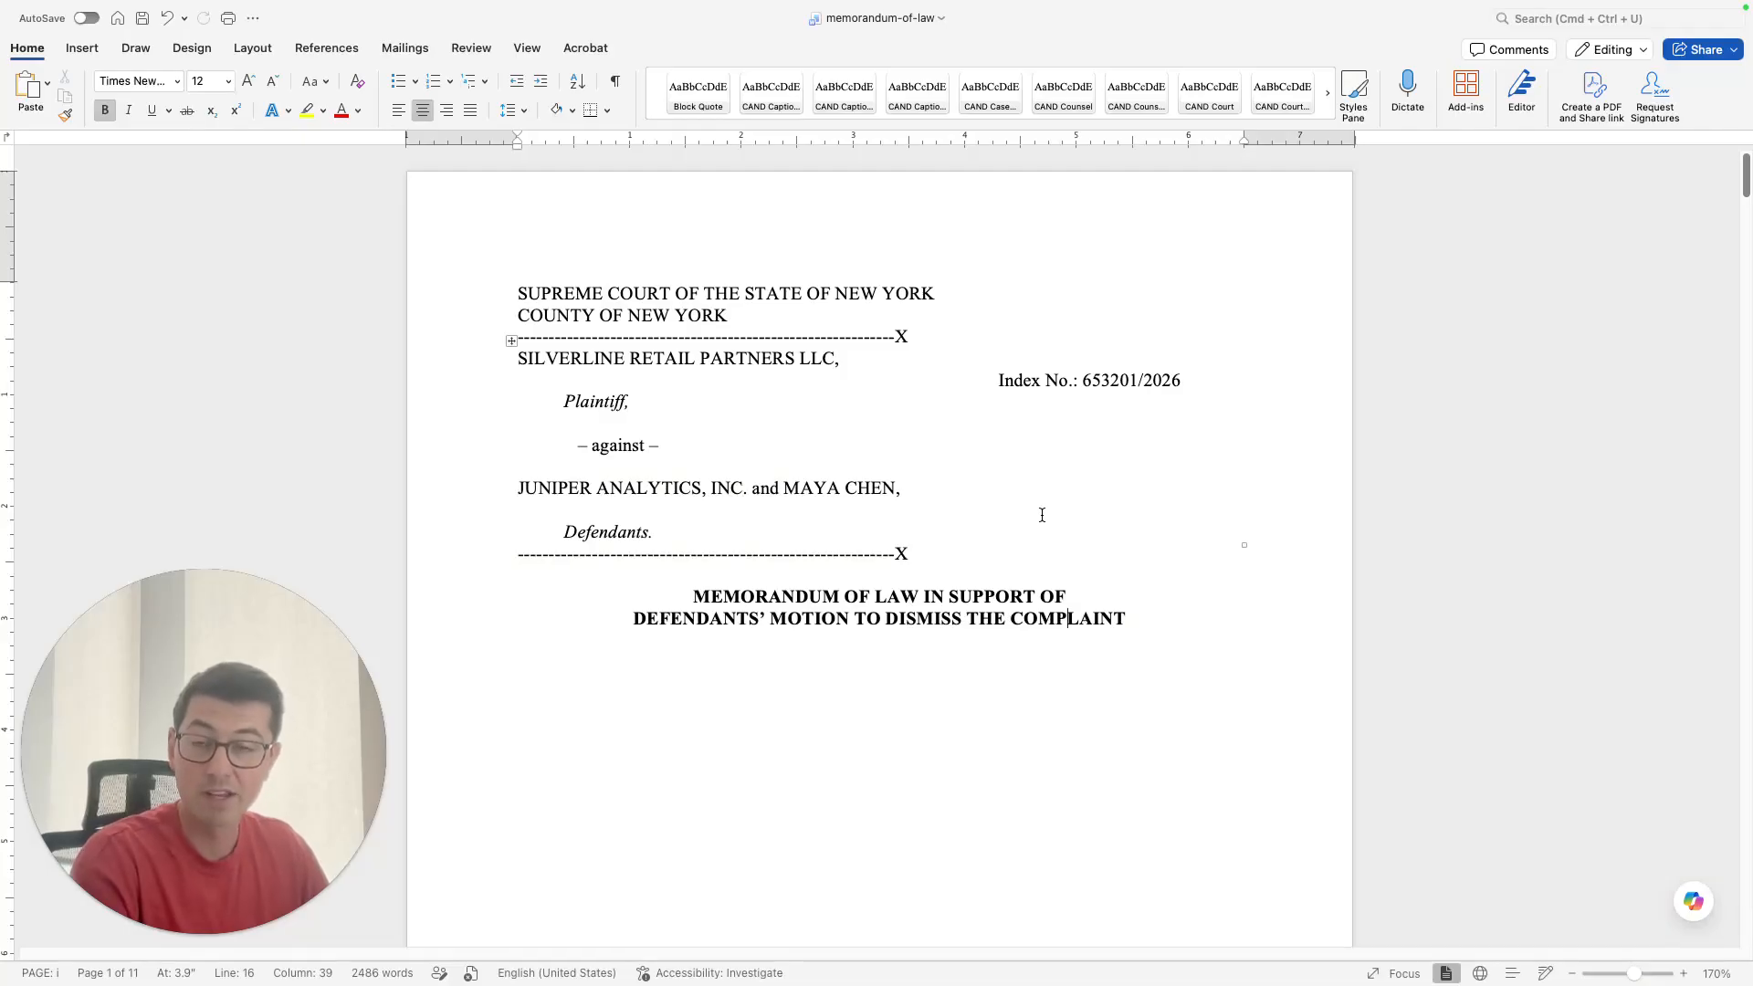
Review the memorandum's table of contents, Table of Authorities and Preliminary Statement in Word, and follow the Danann Realty Corp. v Harris hyperlink
scroll(1051, 511, down, 10)
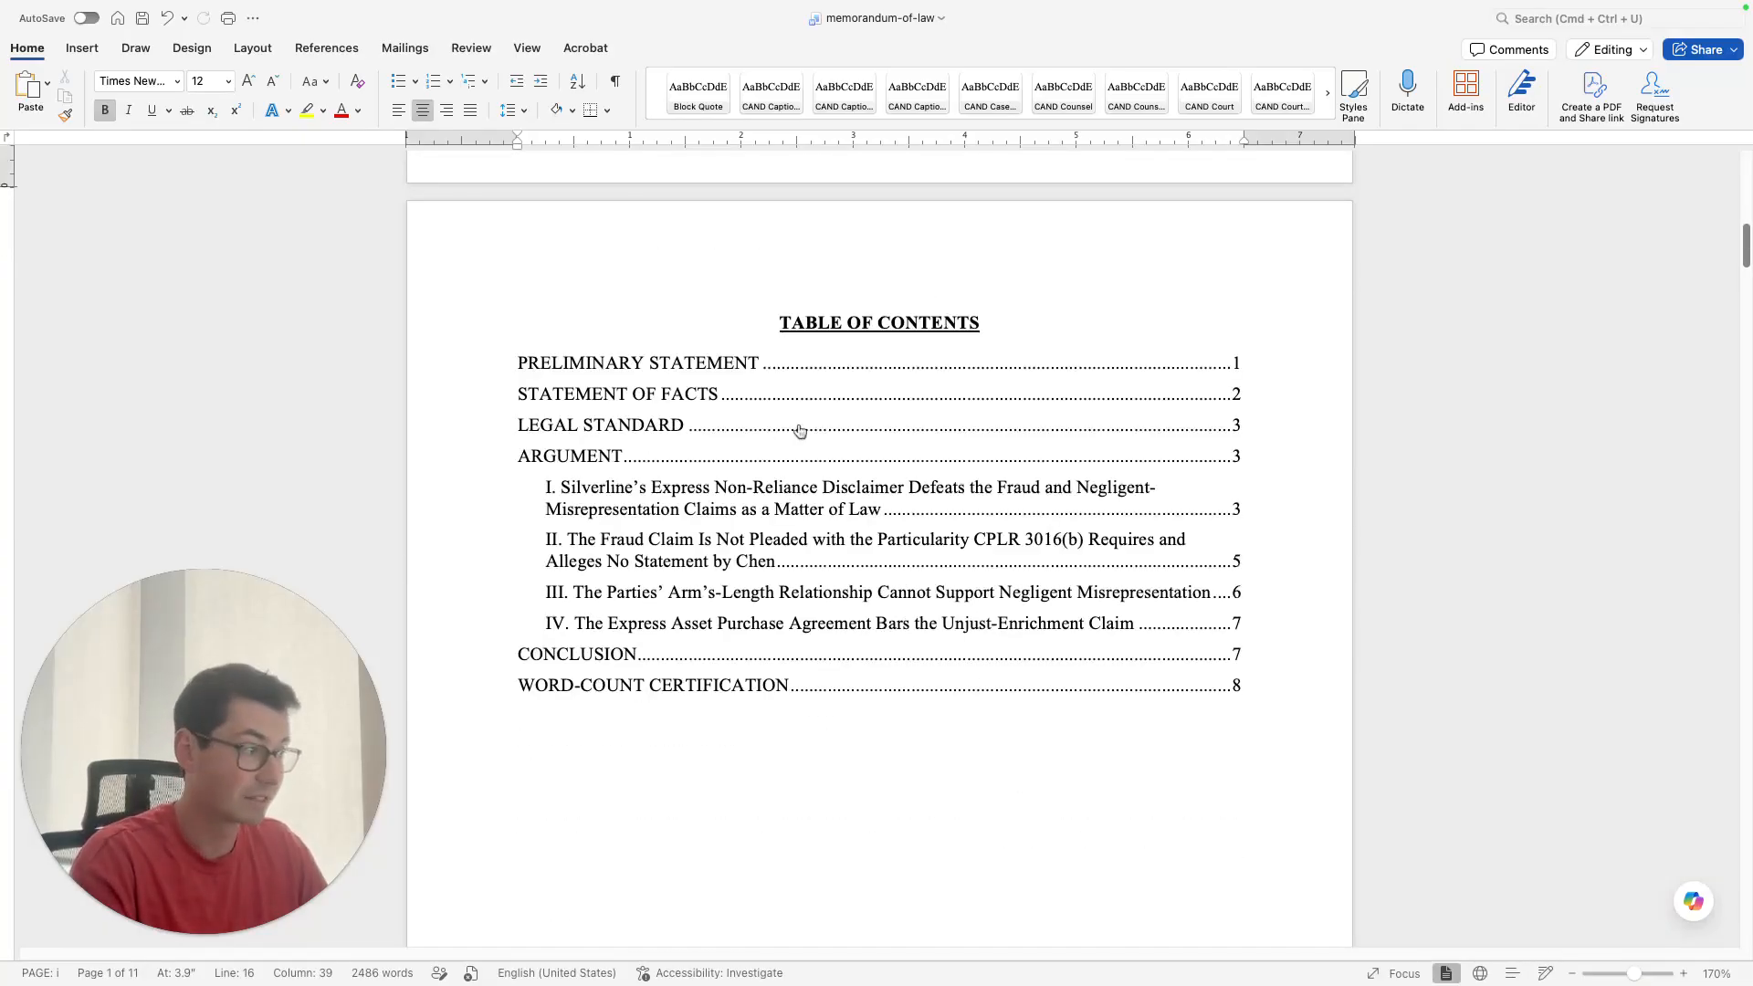
scroll(719, 447, down, 5)
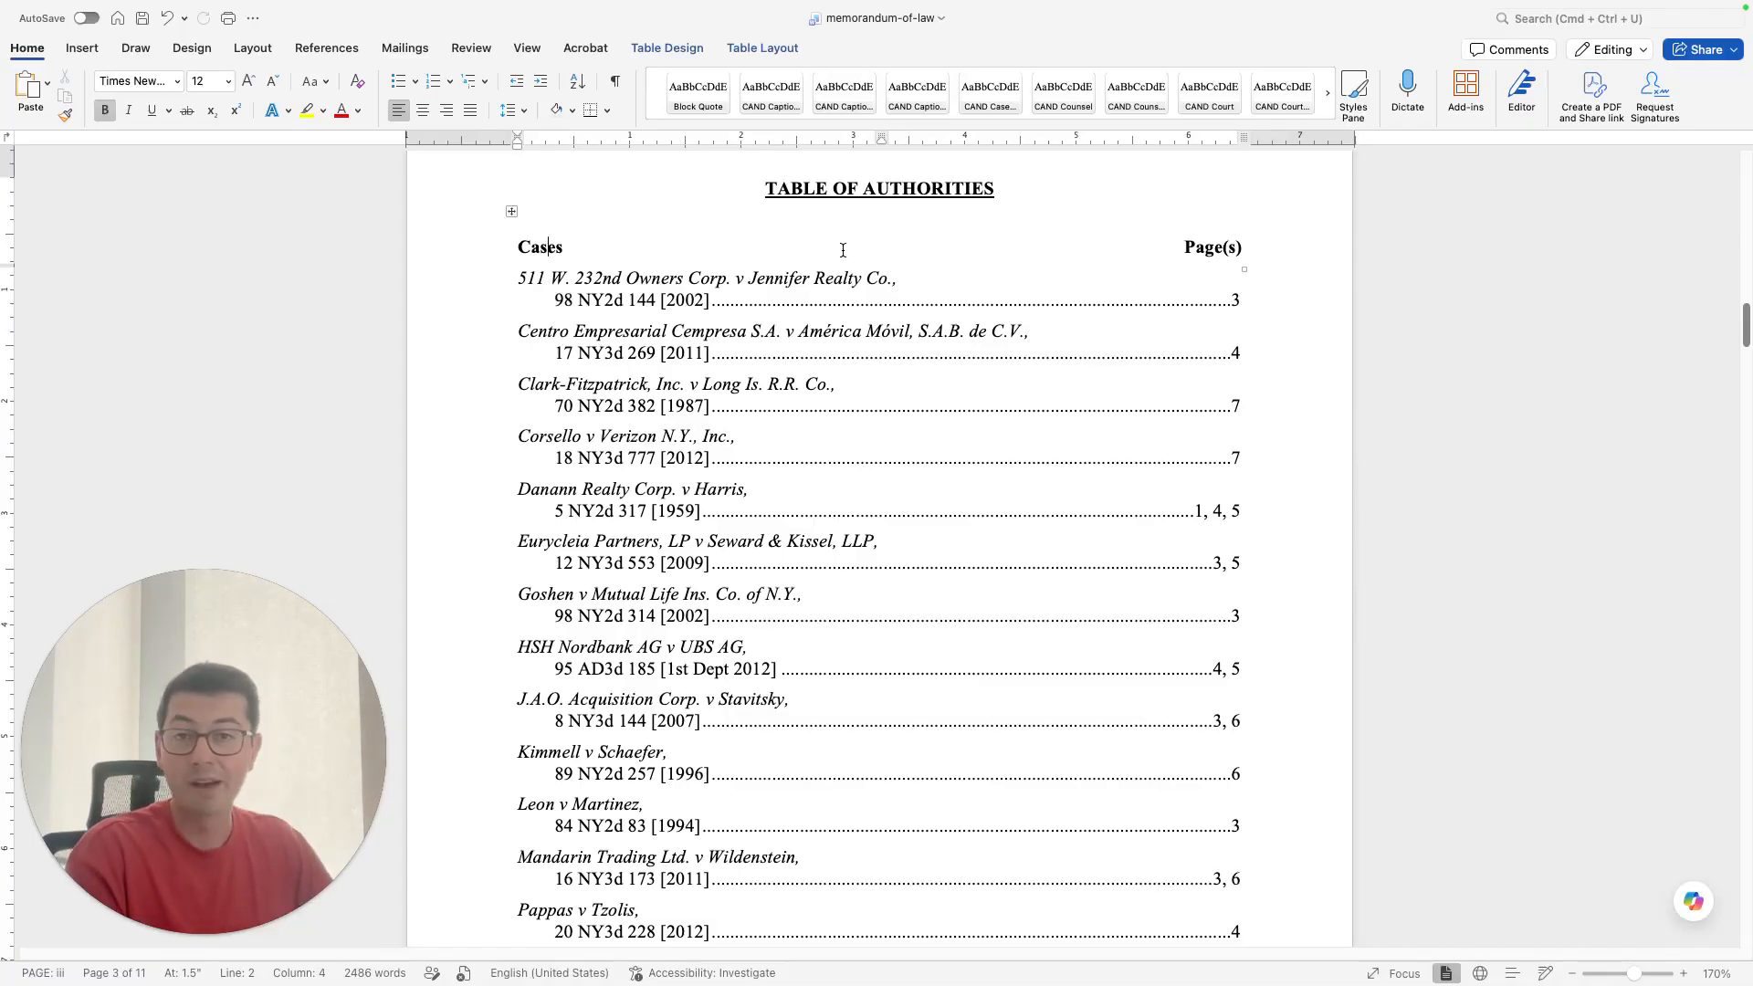
scroll(822, 301, down, 15)
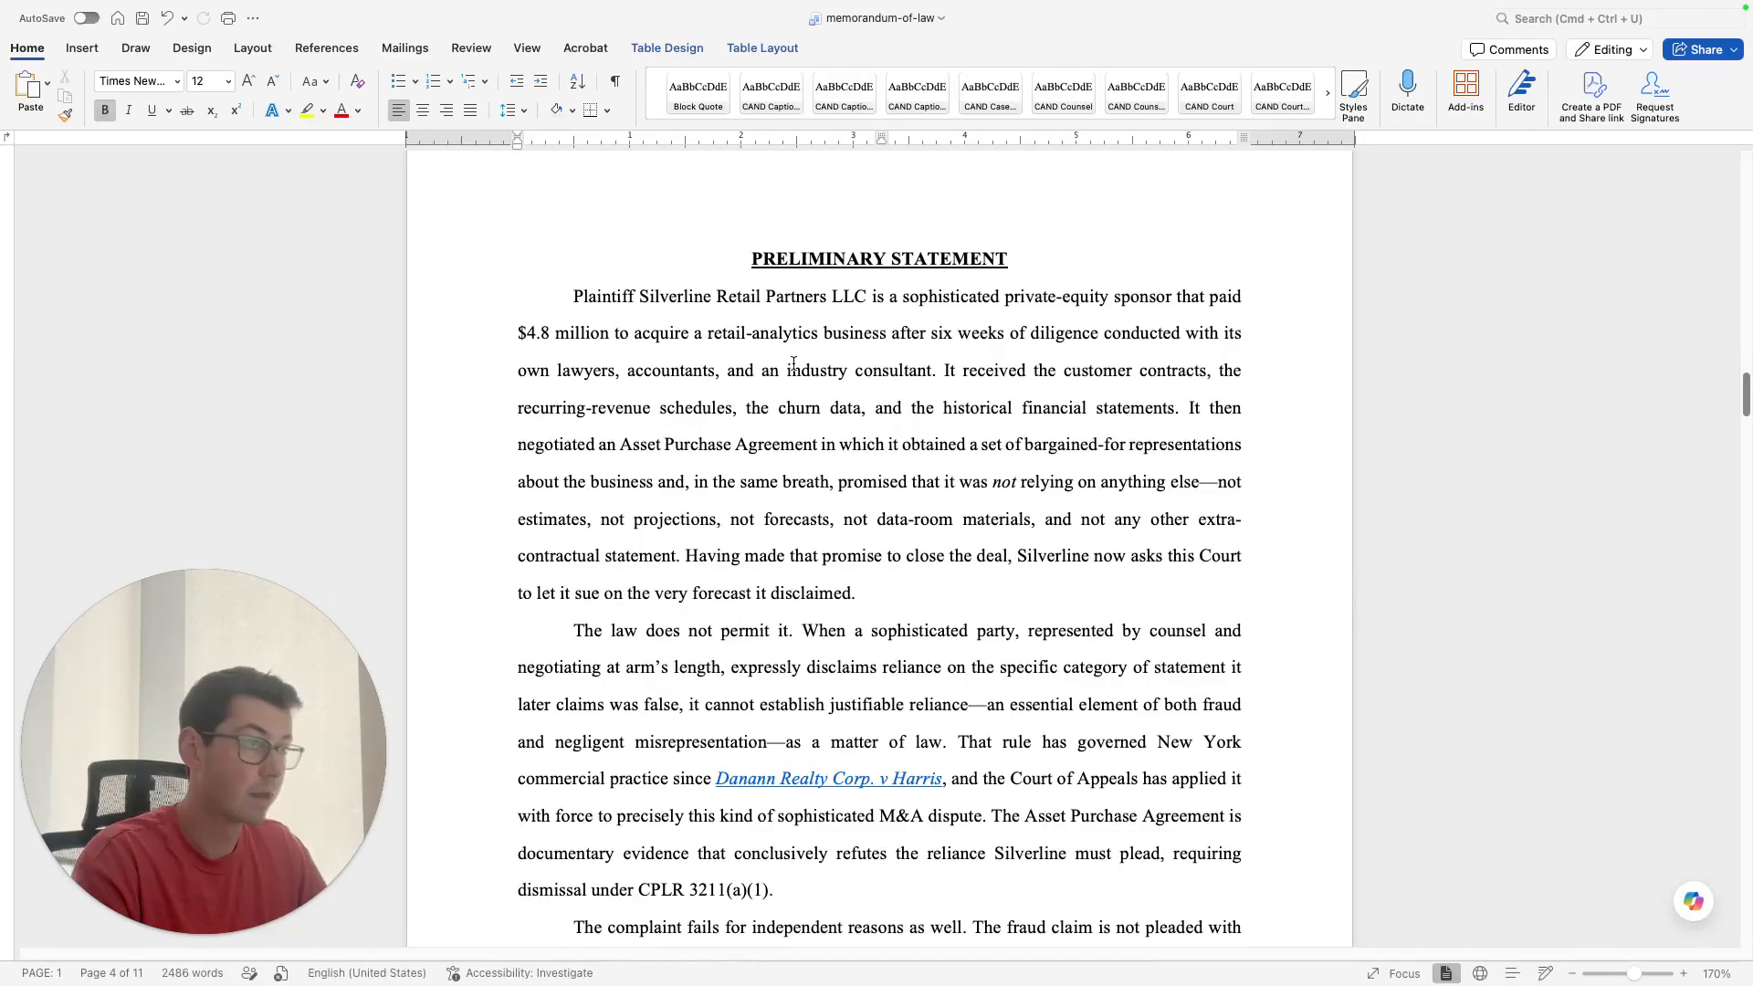
click(758, 784)
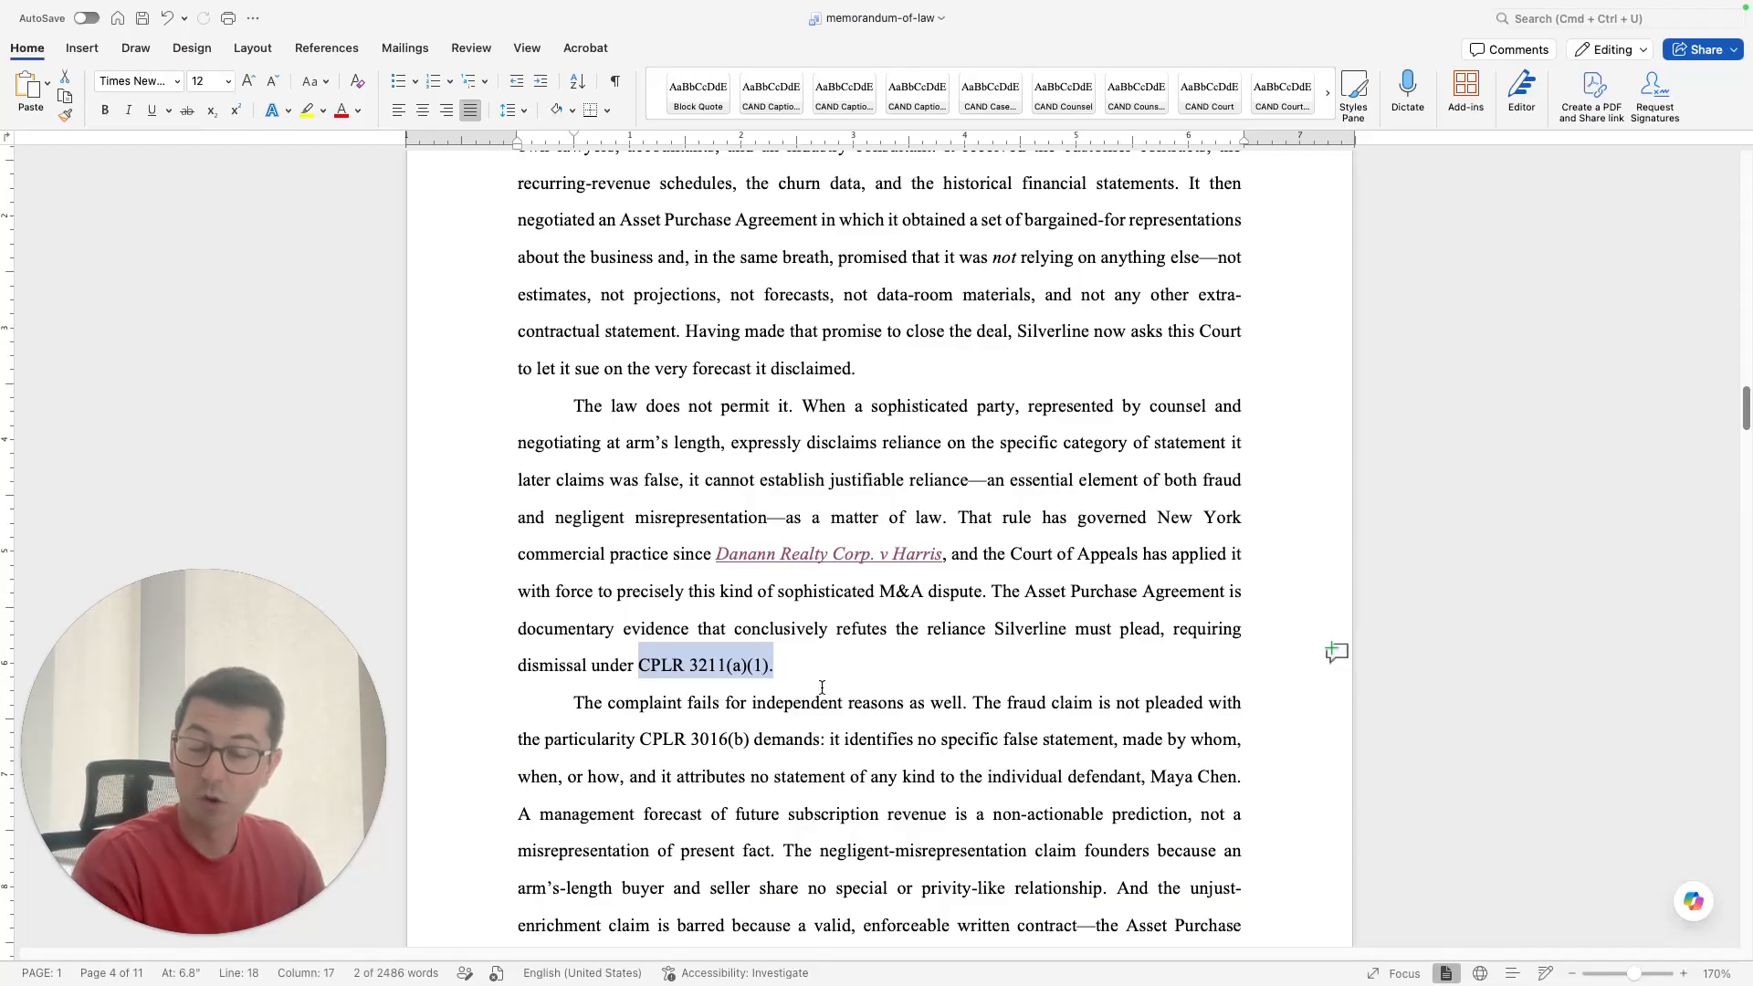
click(648, 658)
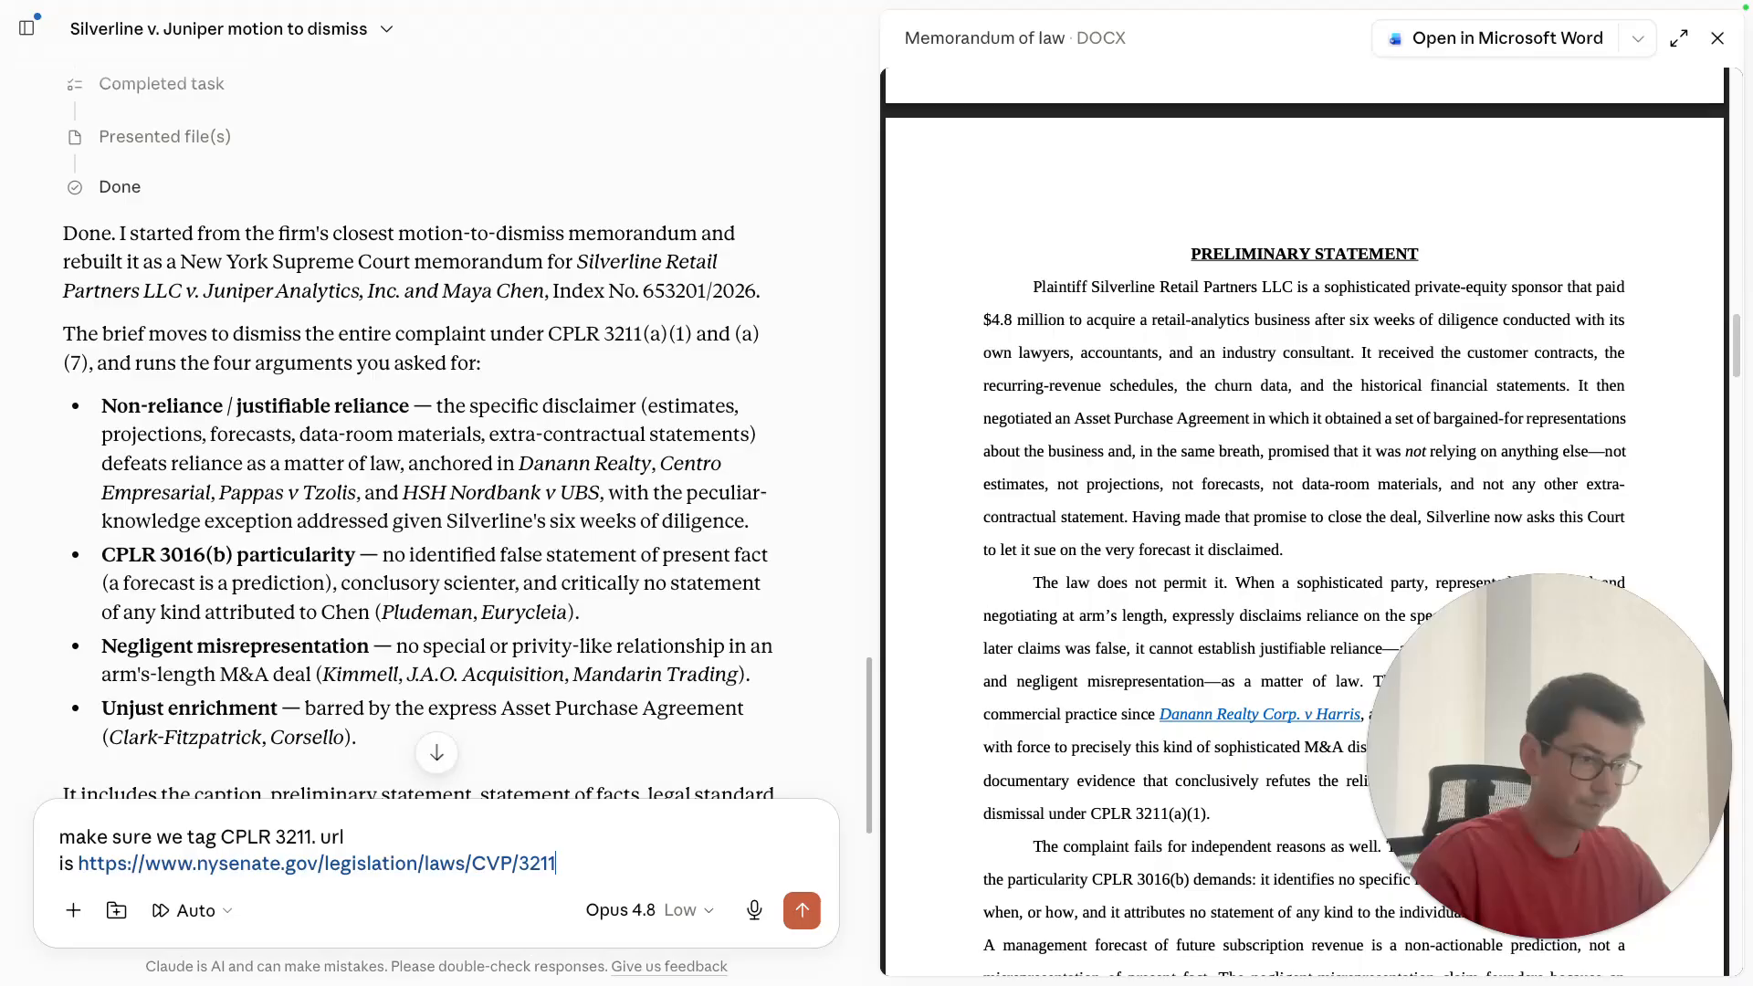
key(Return)
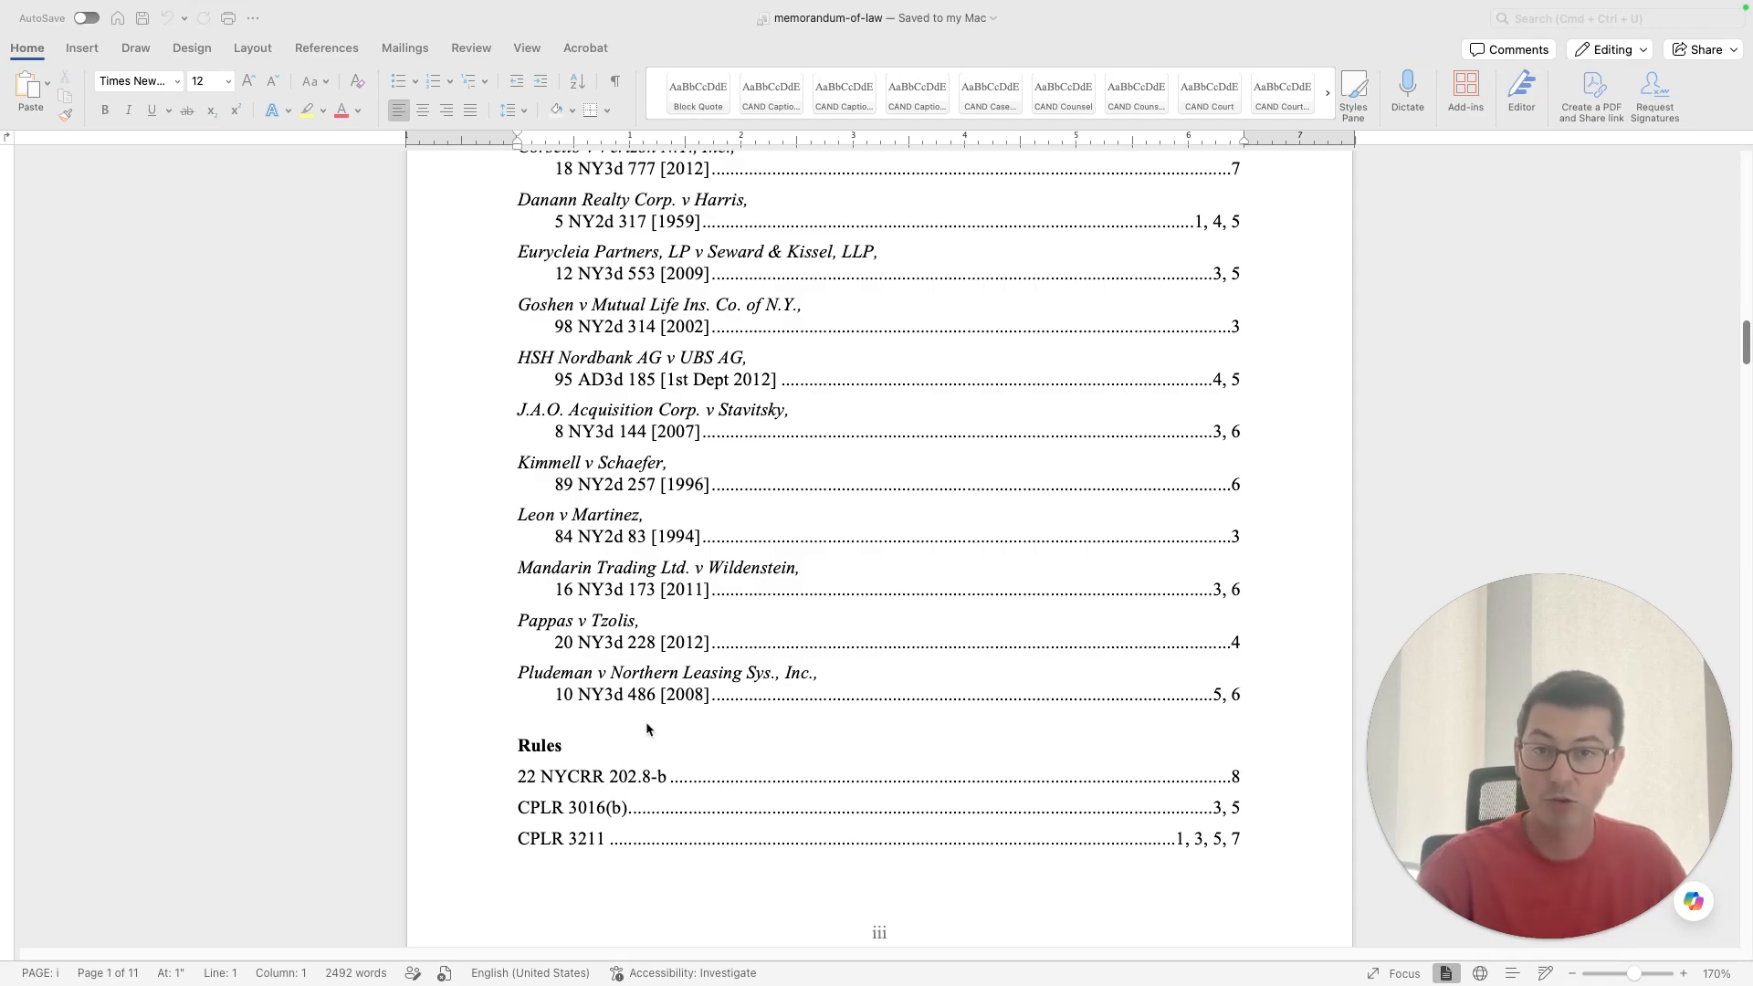
Check the CPLR 3211(a)(1) hyperlink in the revised memorandum's Preliminary Statement and the Rules entries, and return to the cover page
scroll(643, 729, down, 12)
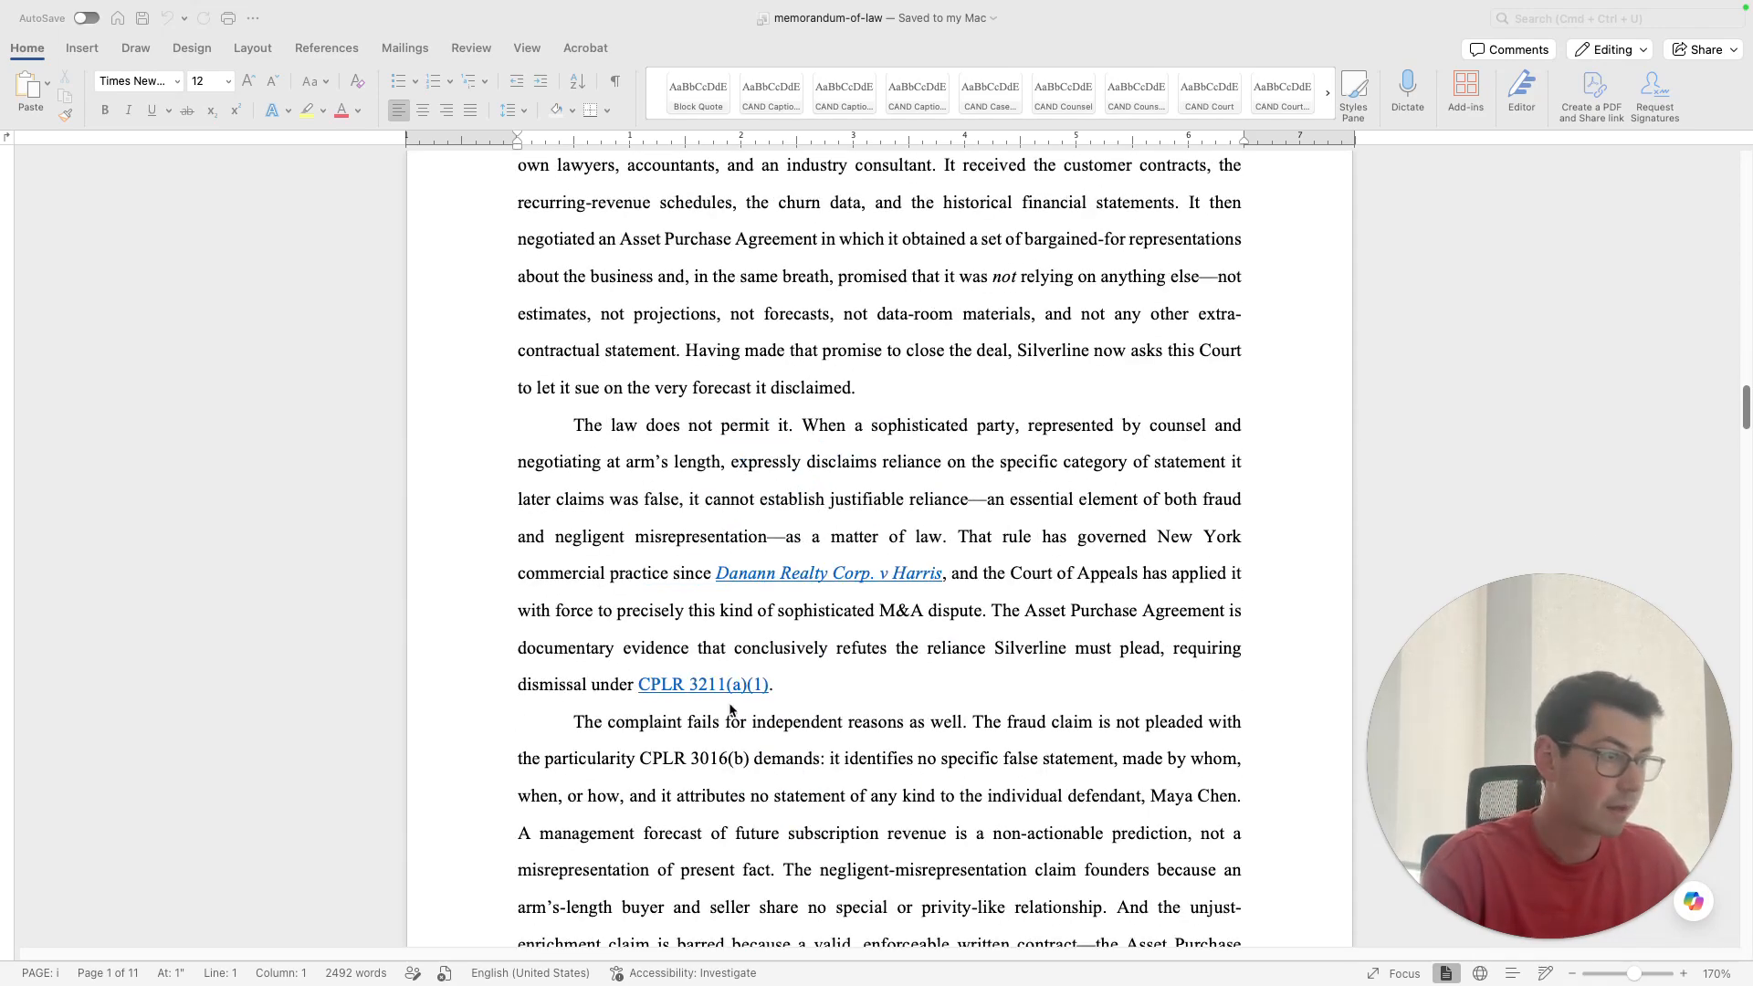
click(721, 684)
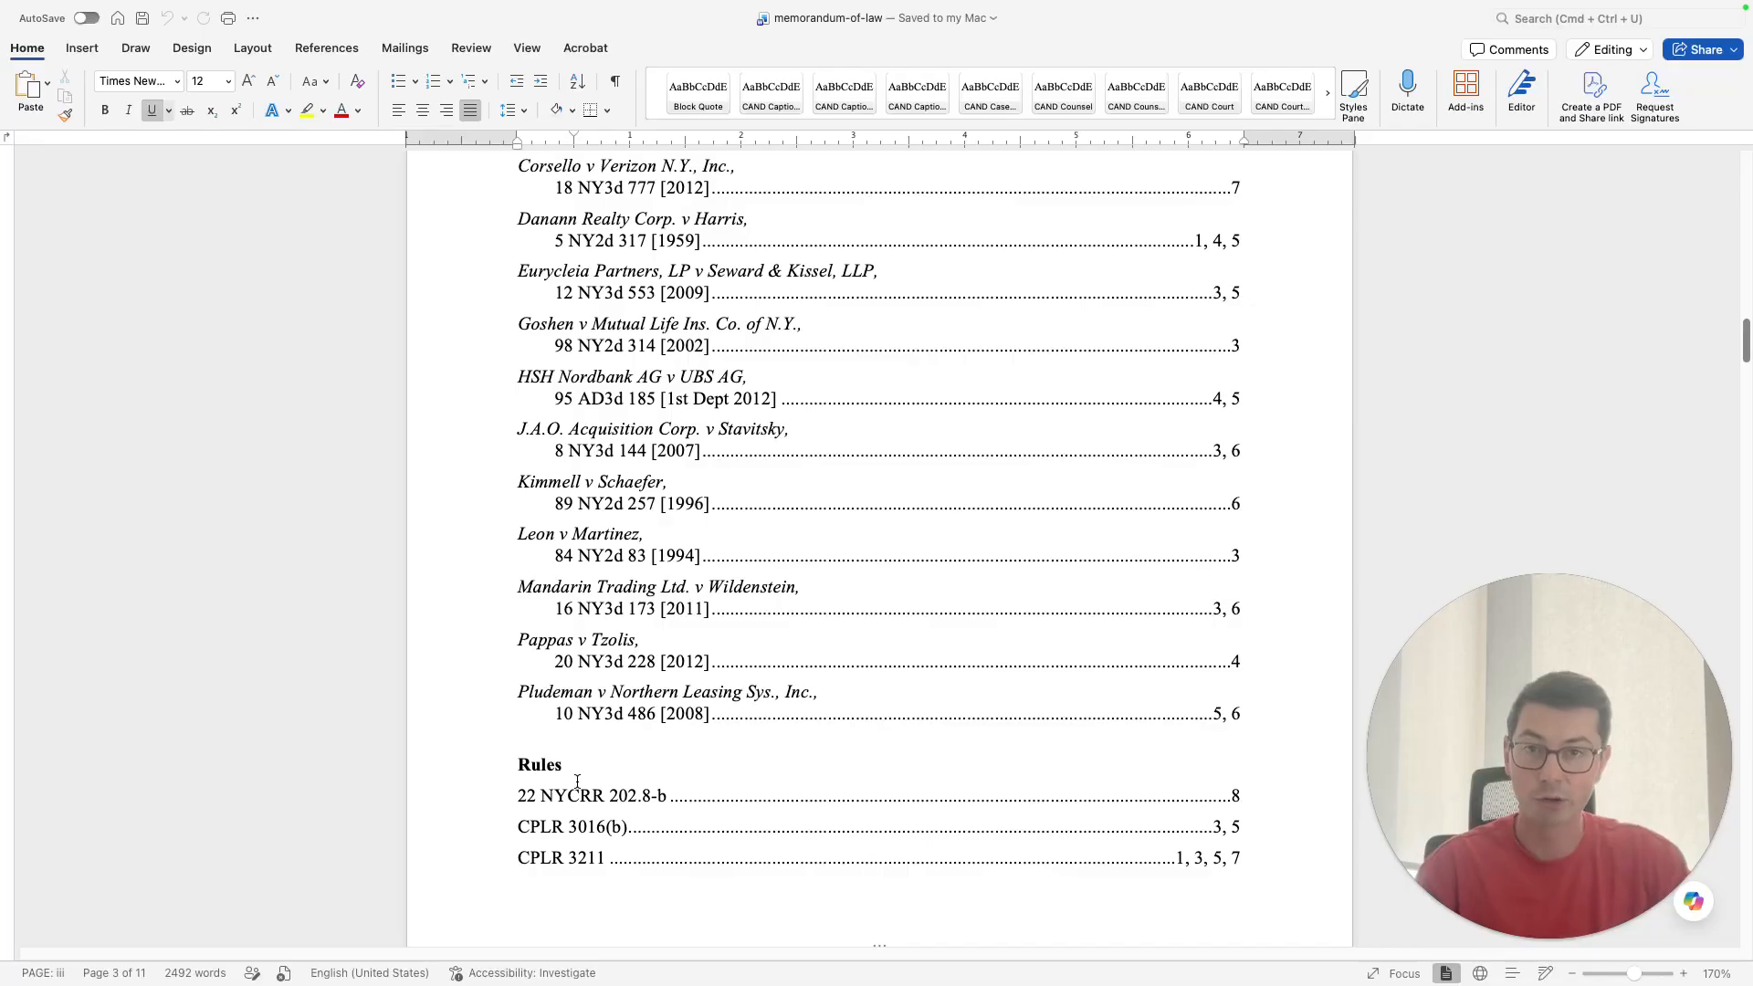
key(super+Home)
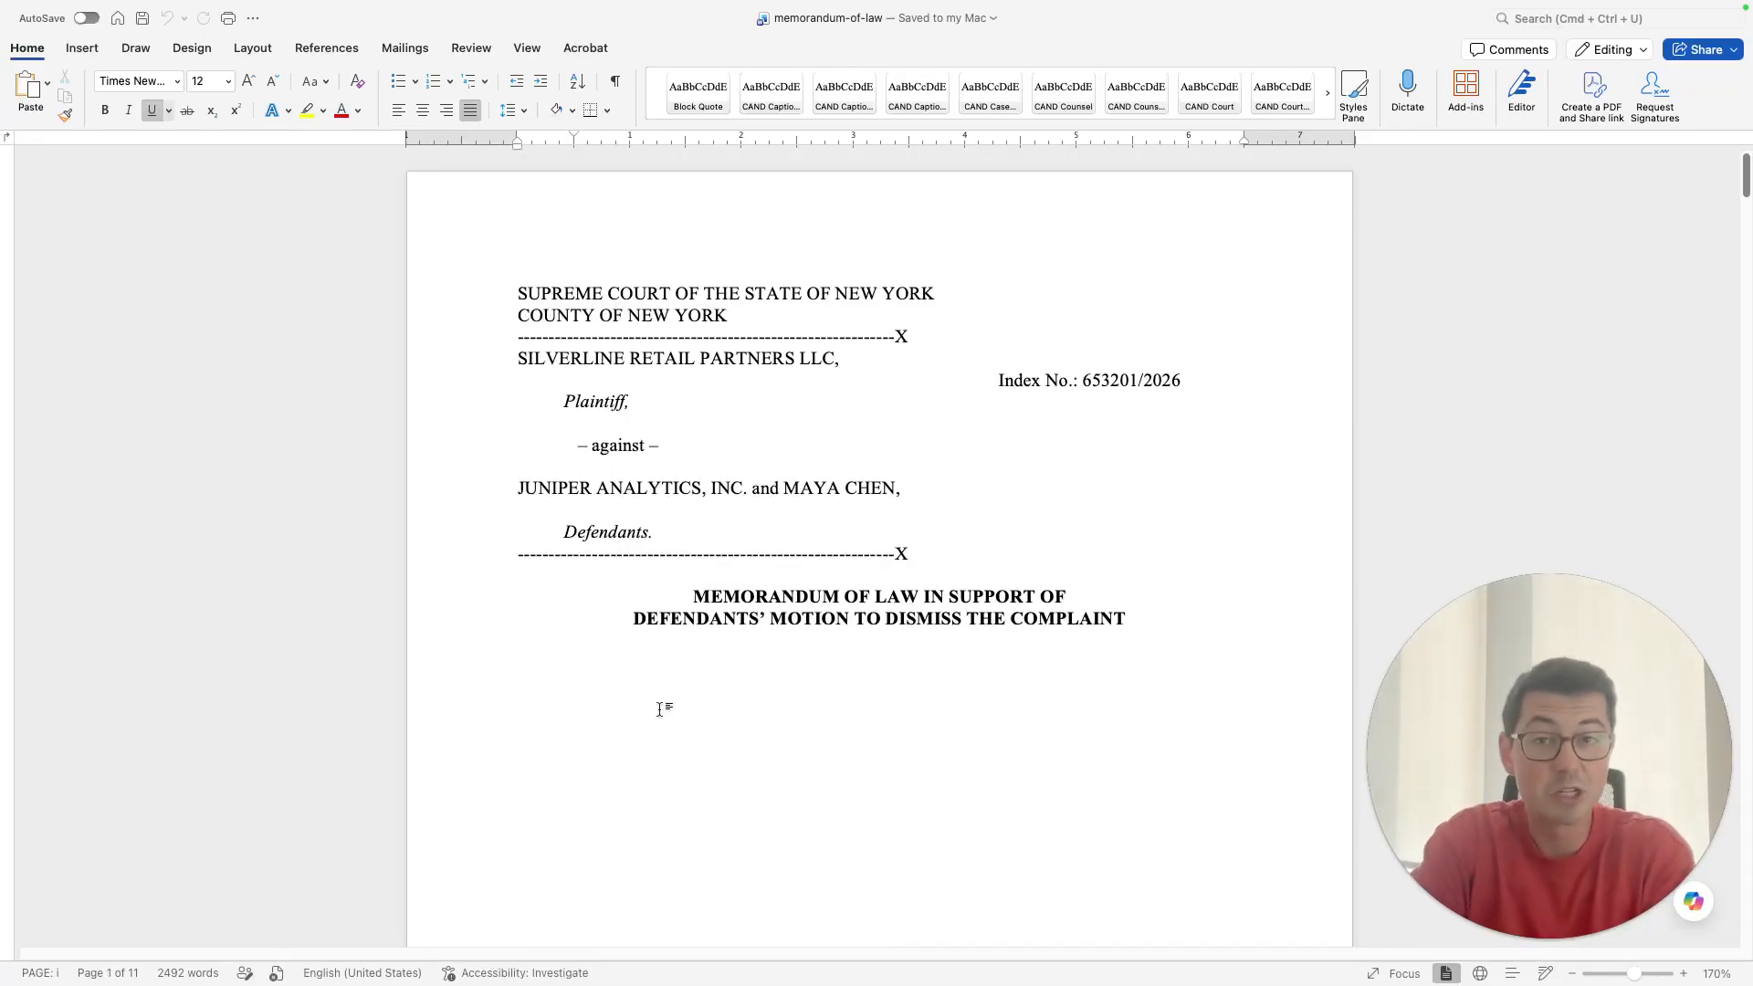